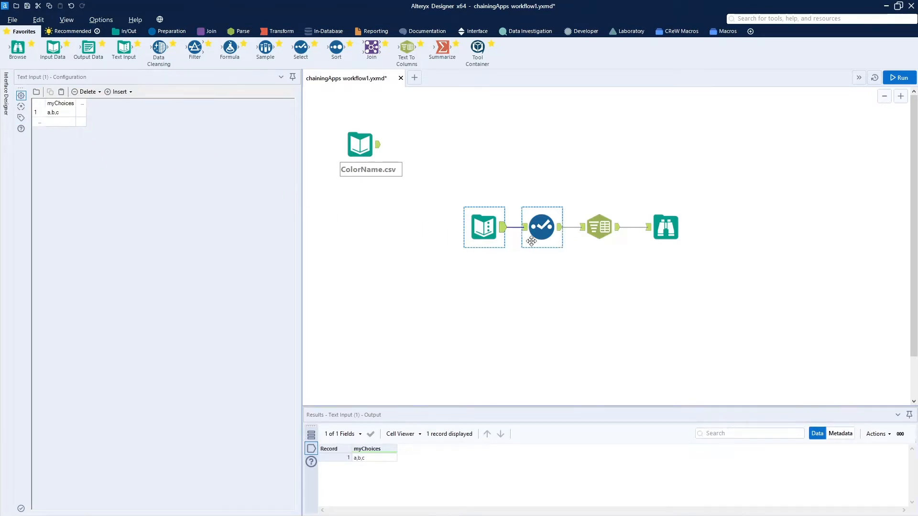
# Review the Text To Columns settings, the Browse results and the ColorName.csv input configuration
pyautogui.keyDown('ctrl'); pyautogui.click(668, 234); pyautogui.keyUp('ctrl')
pyautogui.click(601, 227)
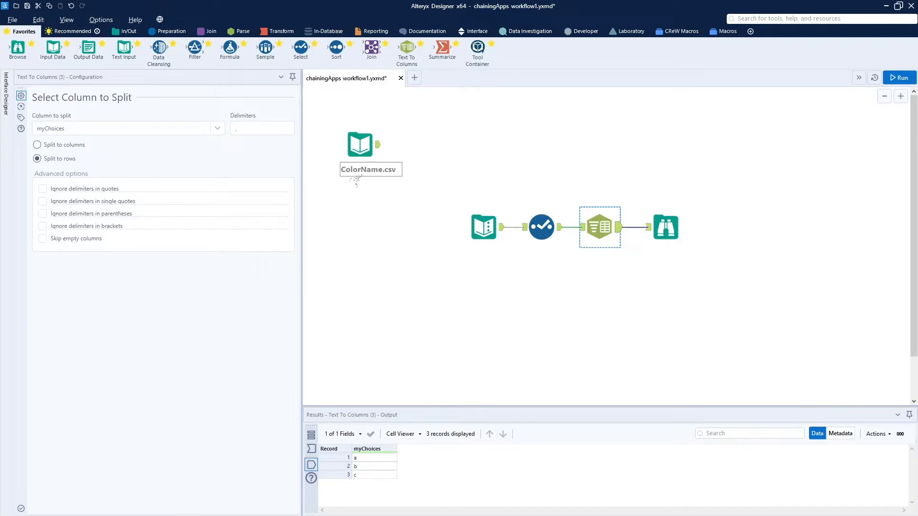
pyautogui.click(674, 222)
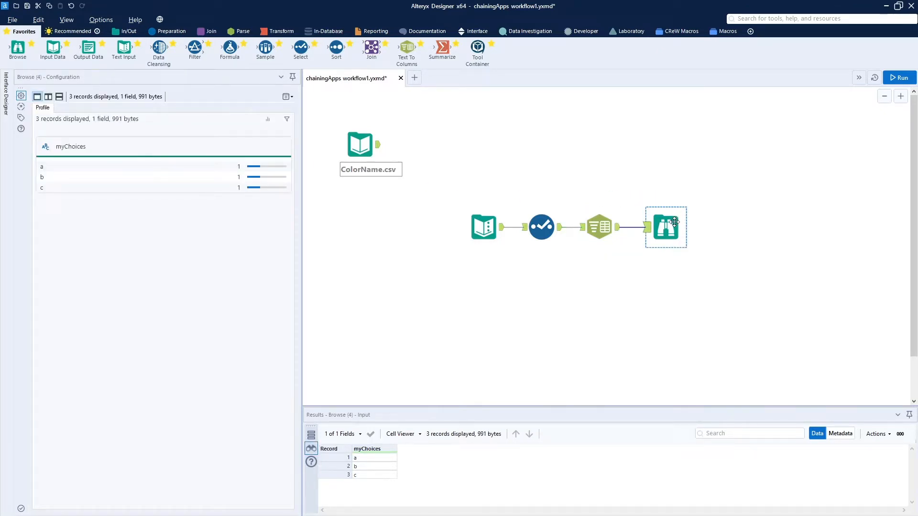
pyautogui.click(360, 149)
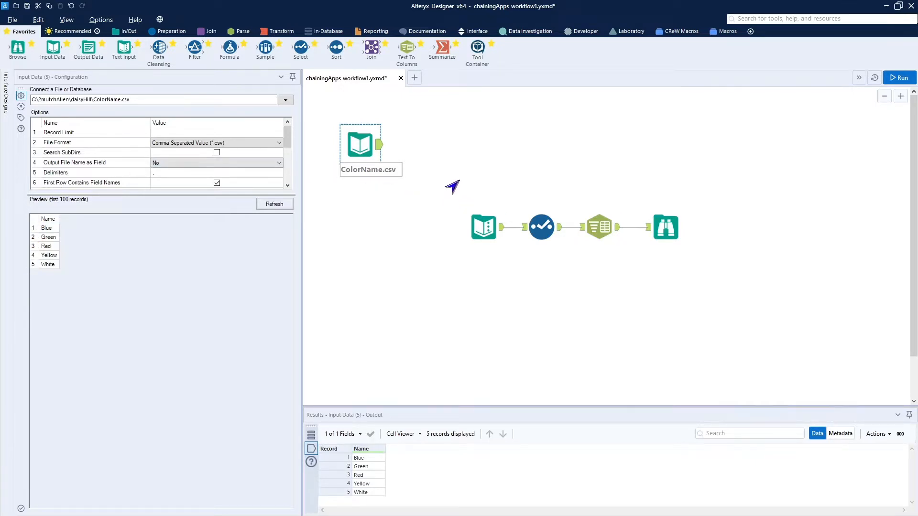
# Add a List Box interface tool beside the ColorName.csv input and set its question text to "Choose Your Color Palette"
pyautogui.click(466, 32)
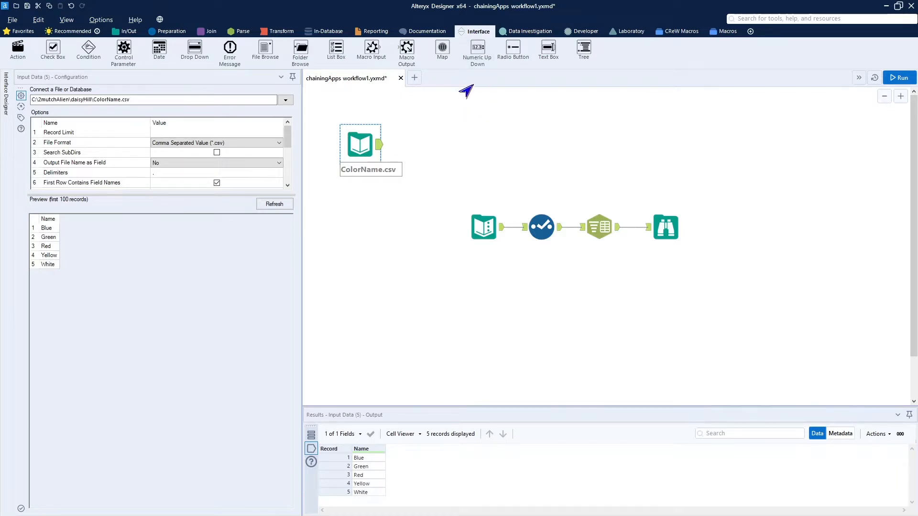
pyautogui.moveTo(335, 54); pyautogui.dragTo(448, 165)
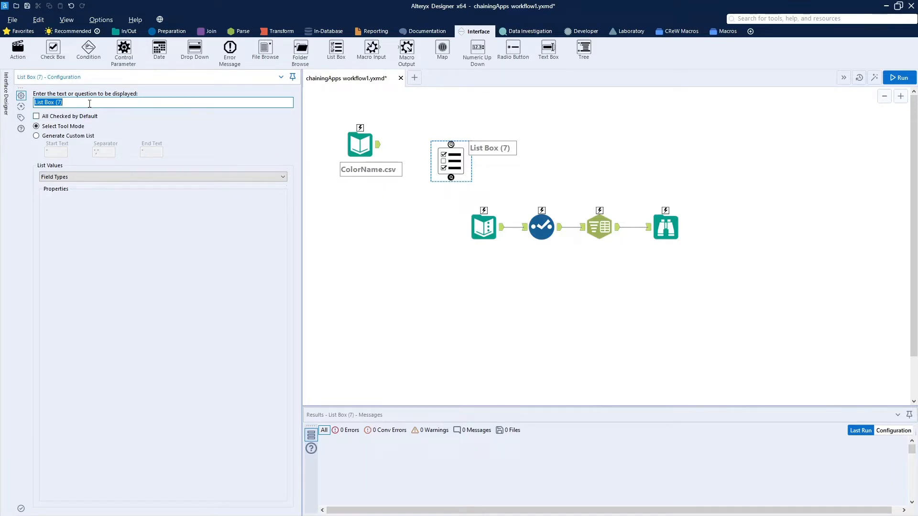
pyautogui.write('CH')
pyautogui.write('oose Y')
pyautogui.write('our Color Se')
# Make the List Box generate a custom list with a comma separator, blank start and end text, and values from Fields from Connected Tool
pyautogui.click(44, 135)
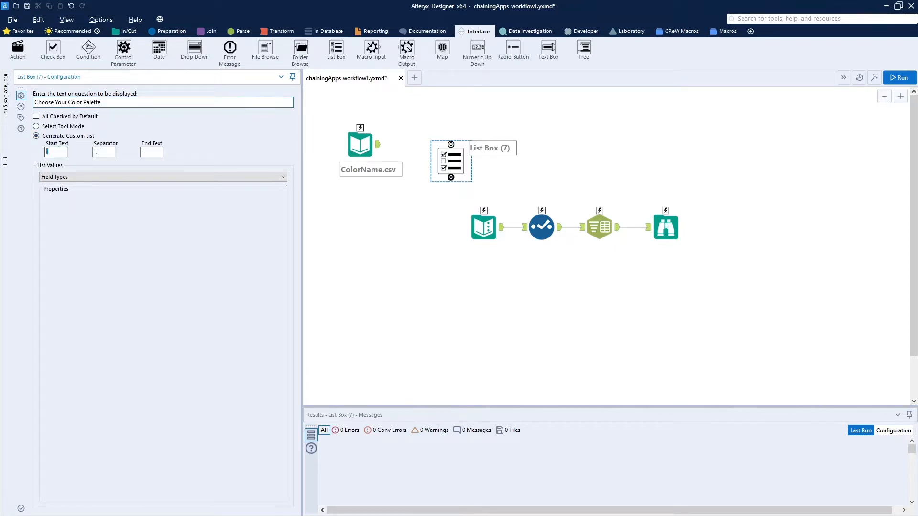
pyautogui.press('Tab')
pyautogui.click(119, 183)
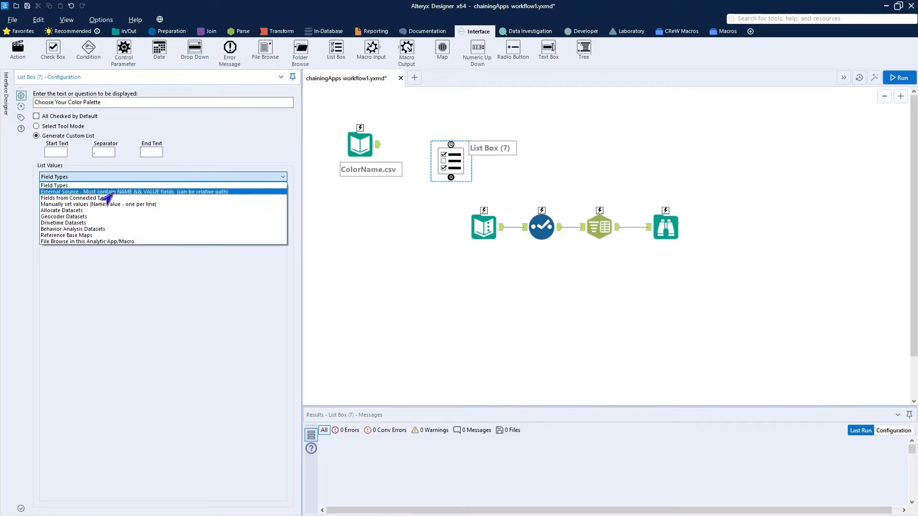
pyautogui.click(115, 199)
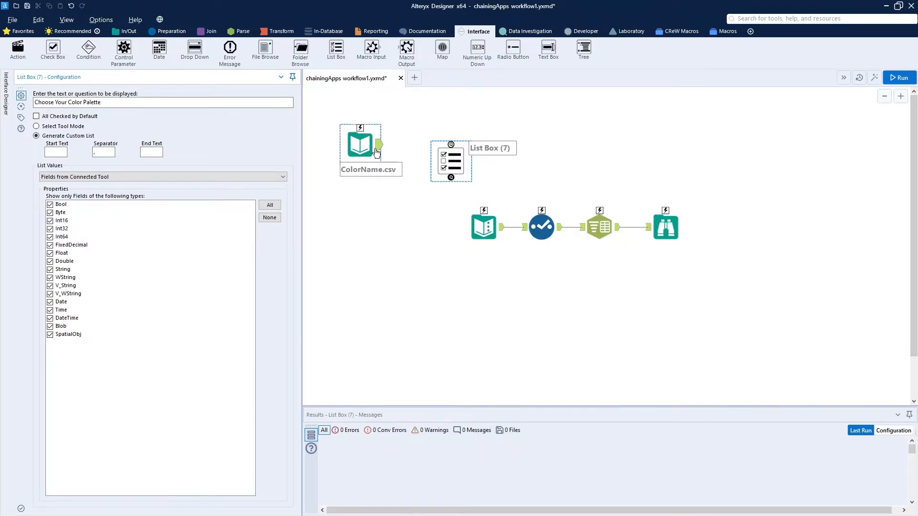
# Move the ColorName.csv input up and attach a Cross Tab tool to its output
pyautogui.click(361, 146)
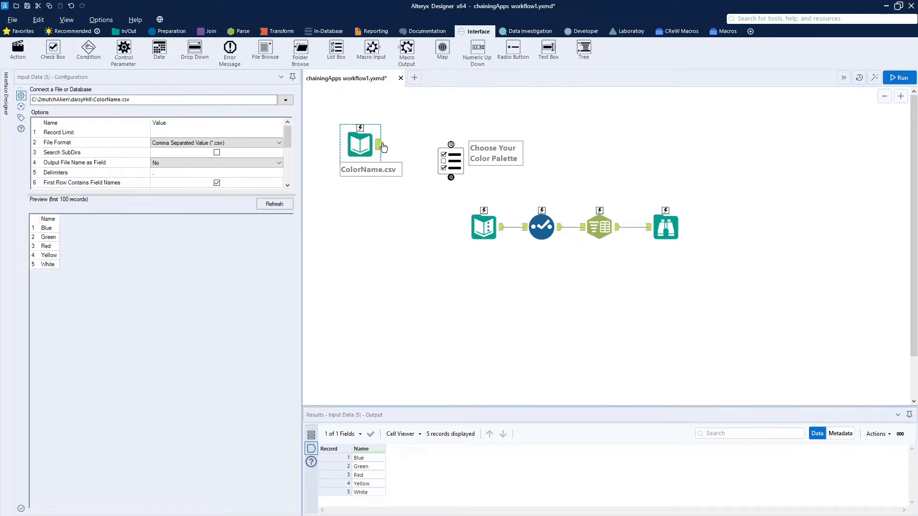
pyautogui.moveTo(363, 152); pyautogui.dragTo(354, 127)
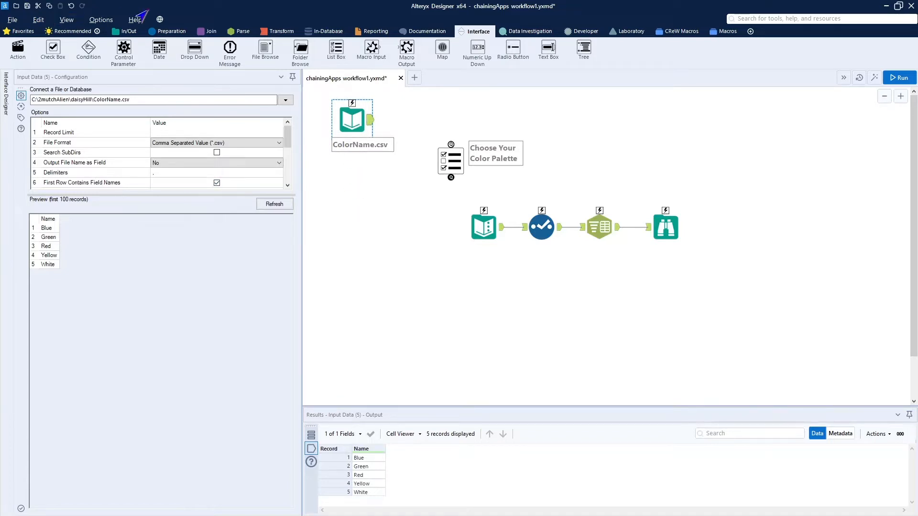
pyautogui.click(276, 31)
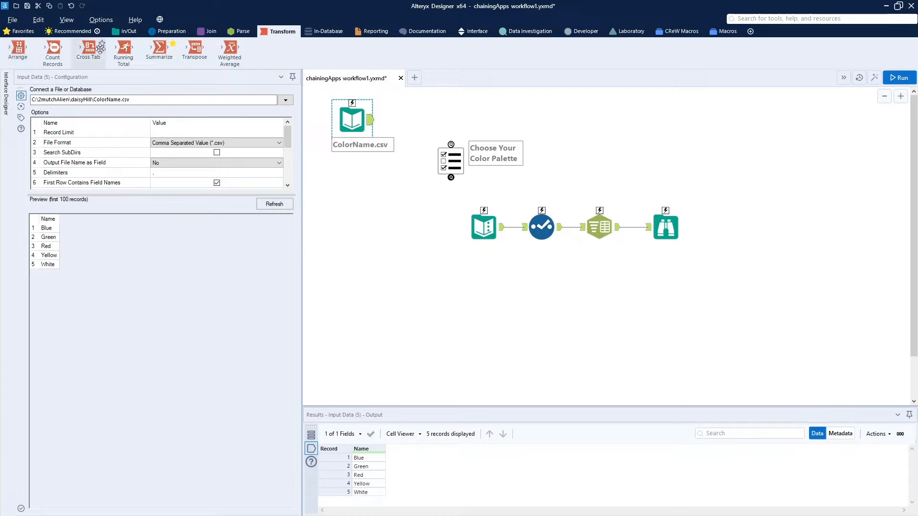
pyautogui.moveTo(87, 50); pyautogui.dragTo(411, 122)
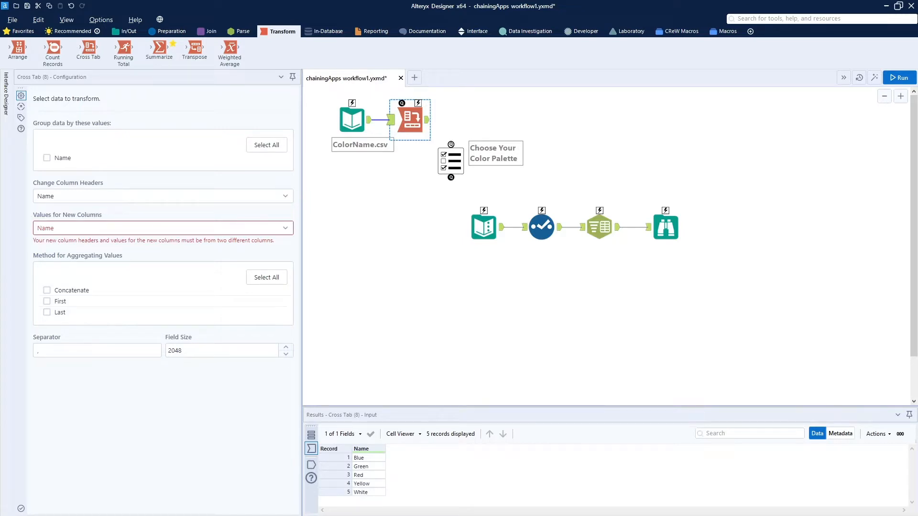
# Point the input tool to C:\2mutchAlien\daisyHill\ColorName2.csv and refresh its data preview
pyautogui.click(351, 118)
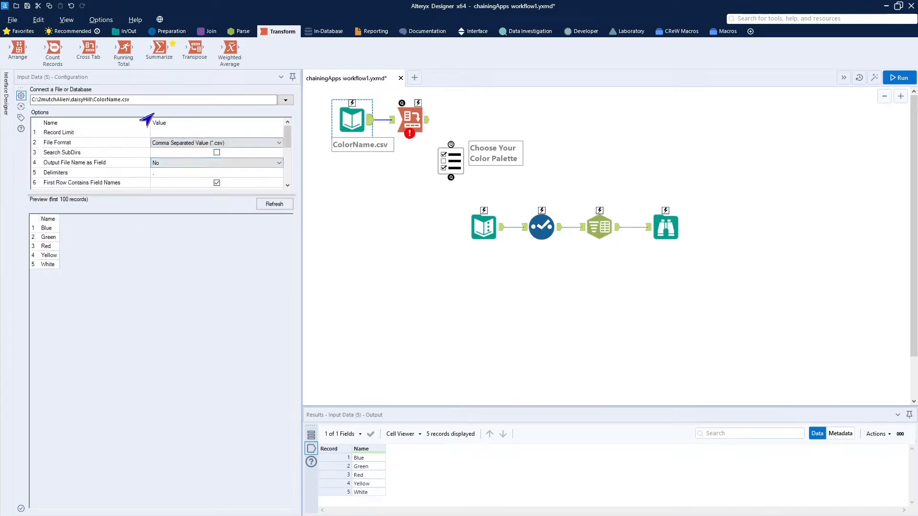
pyautogui.click(120, 100)
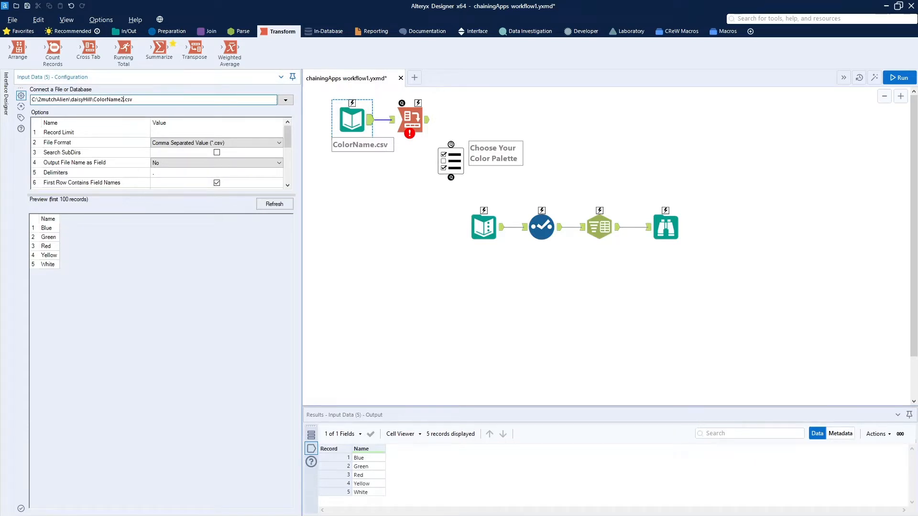
pyautogui.hotkey('ctrl', 'a')
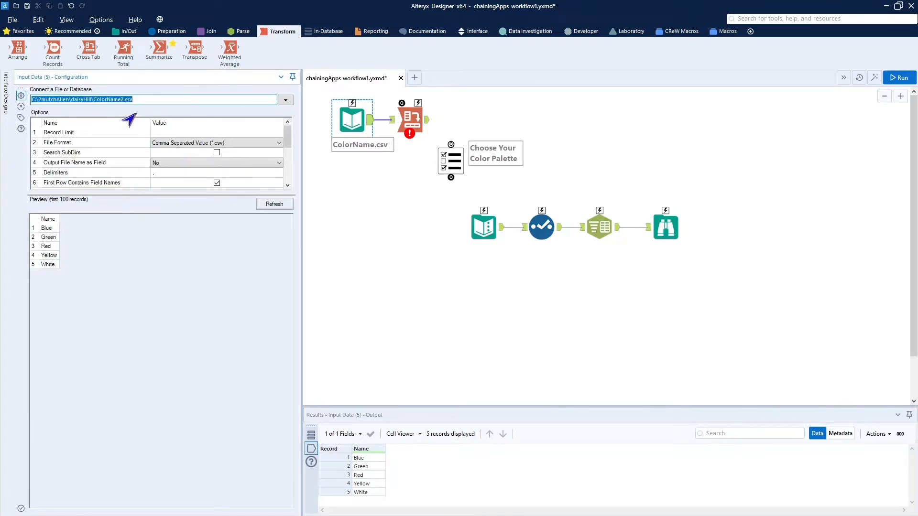
pyautogui.click(268, 206)
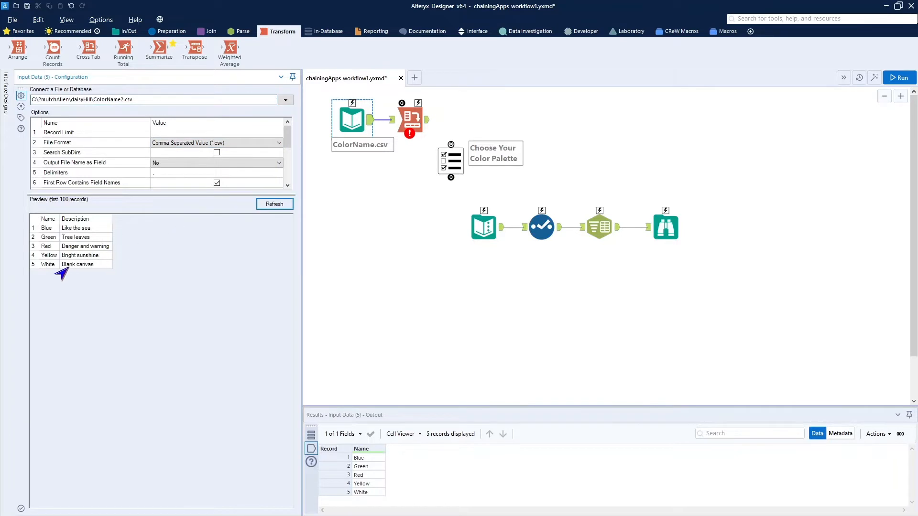
# Configure the Cross Tab to use Description as the values for new columns and First as the aggregation method
pyautogui.click(412, 119)
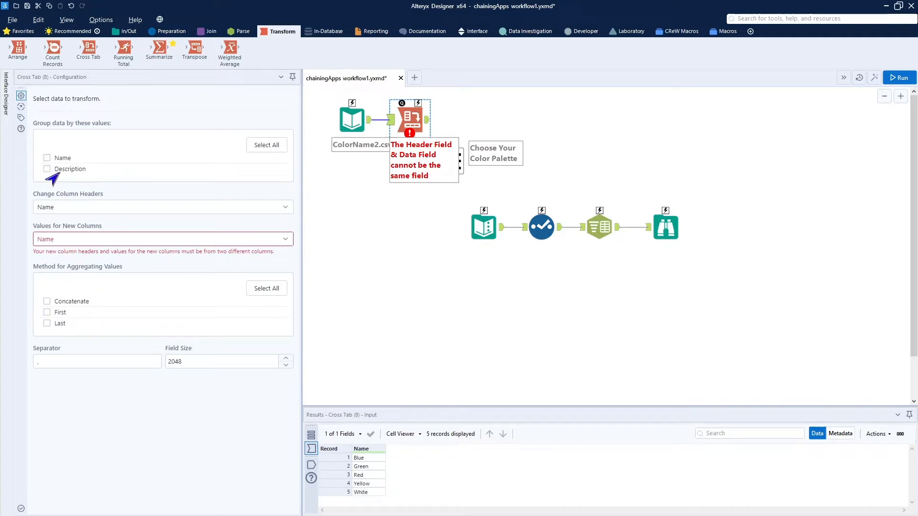
pyautogui.click(79, 242)
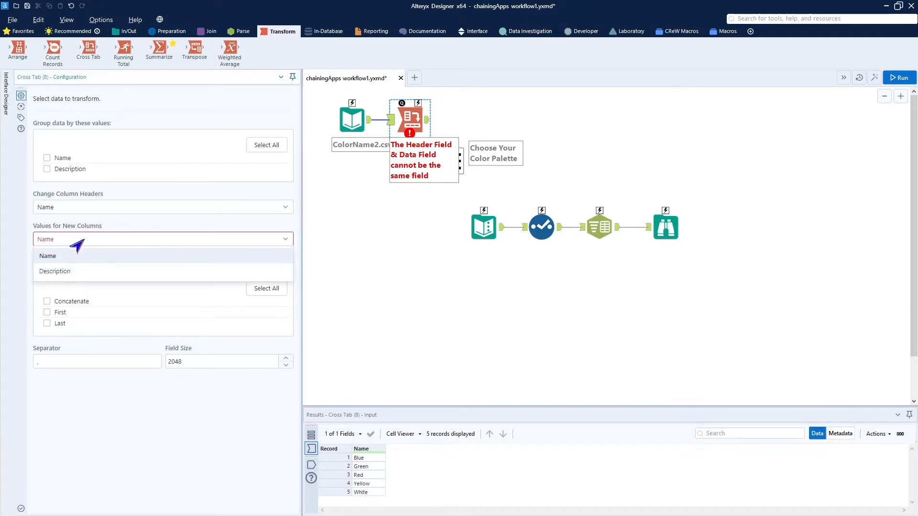
pyautogui.click(80, 270)
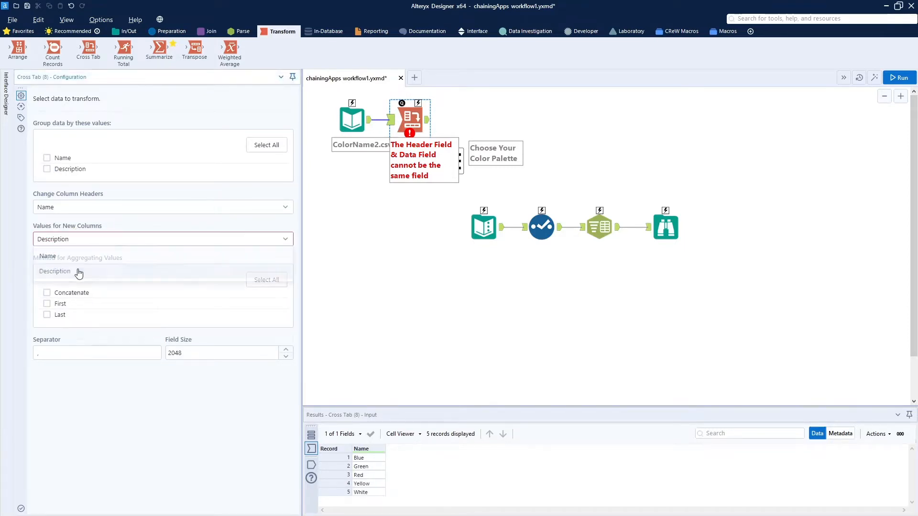
pyautogui.click(47, 304)
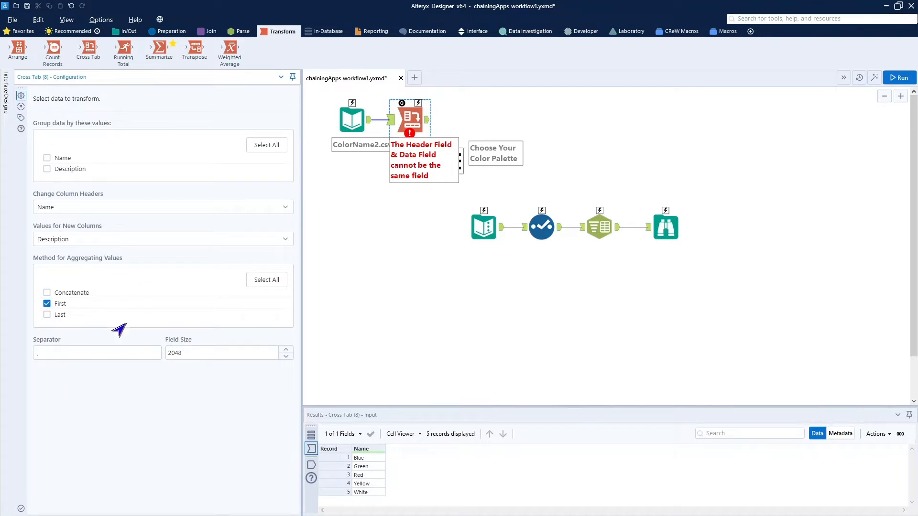
pyautogui.click(404, 219)
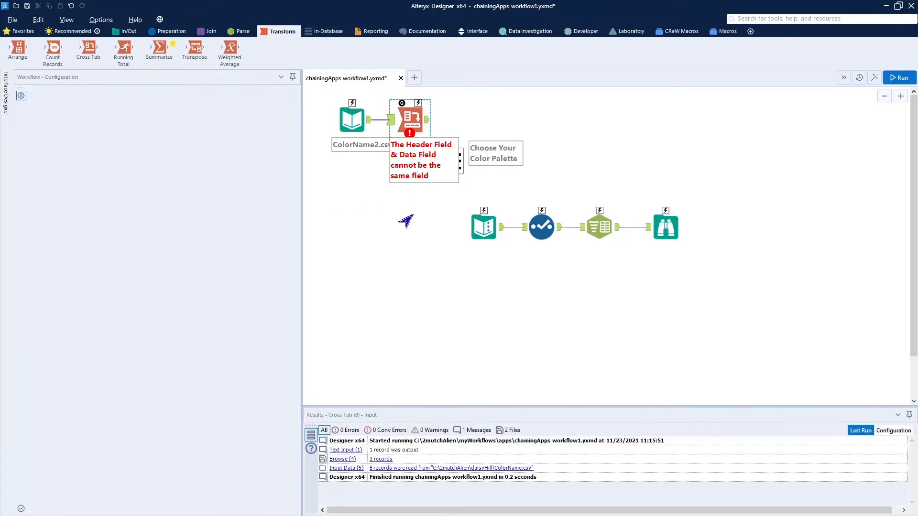
# Run the workflow, check the Cross Tab output, and connect that output to the List Box
pyautogui.click(889, 80)
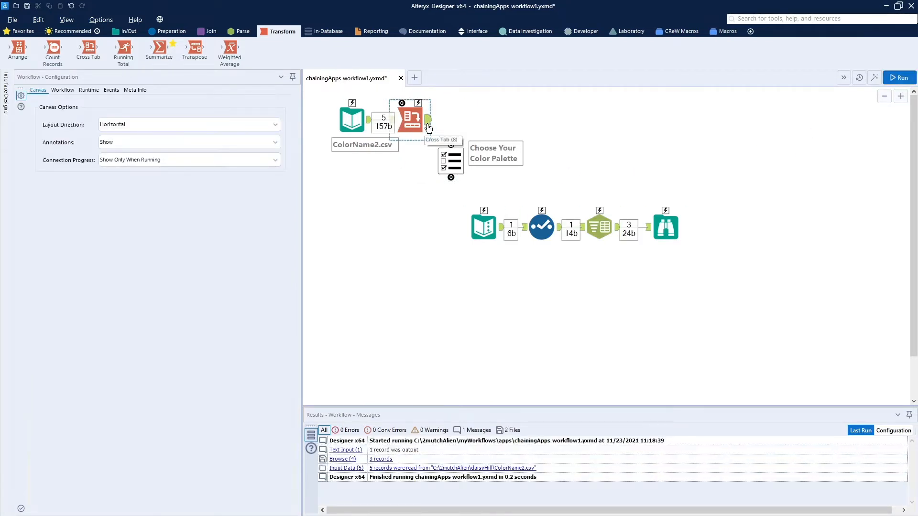
pyautogui.click(428, 128)
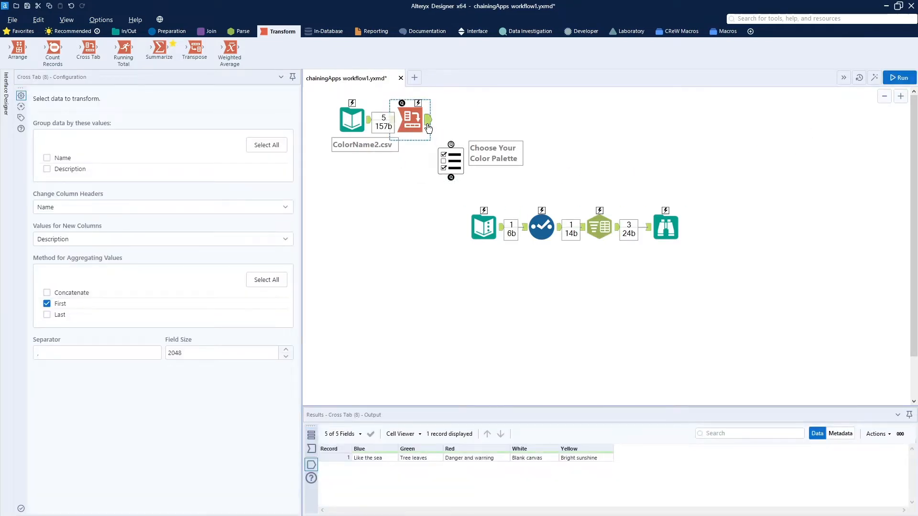
pyautogui.moveTo(428, 128); pyautogui.dragTo(451, 144)
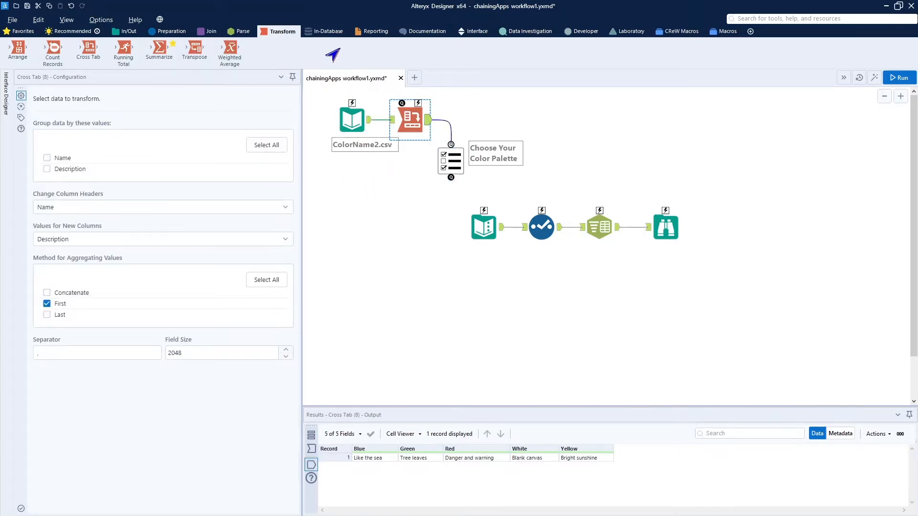
# Place an Action tool linking the List Box to the Text Input, and shift the Text Input chain right to make room
pyautogui.click(470, 34)
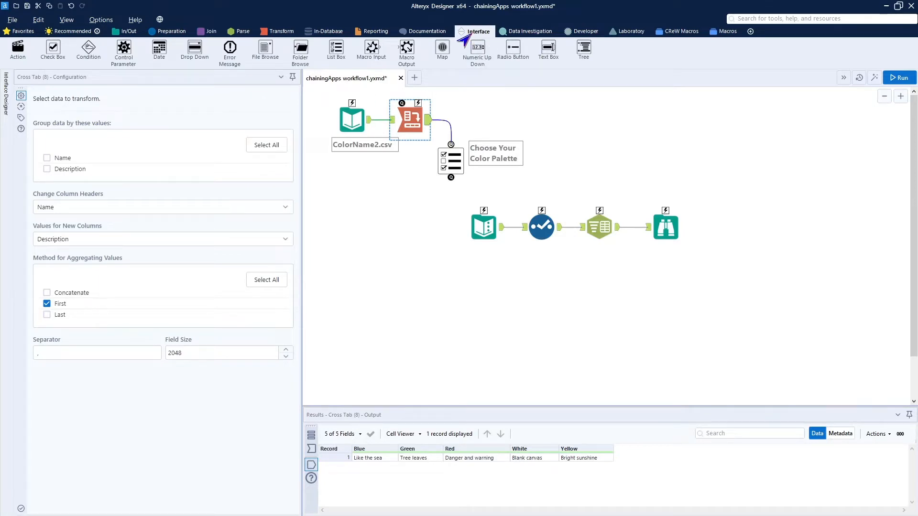
pyautogui.moveTo(20, 49); pyautogui.dragTo(458, 208)
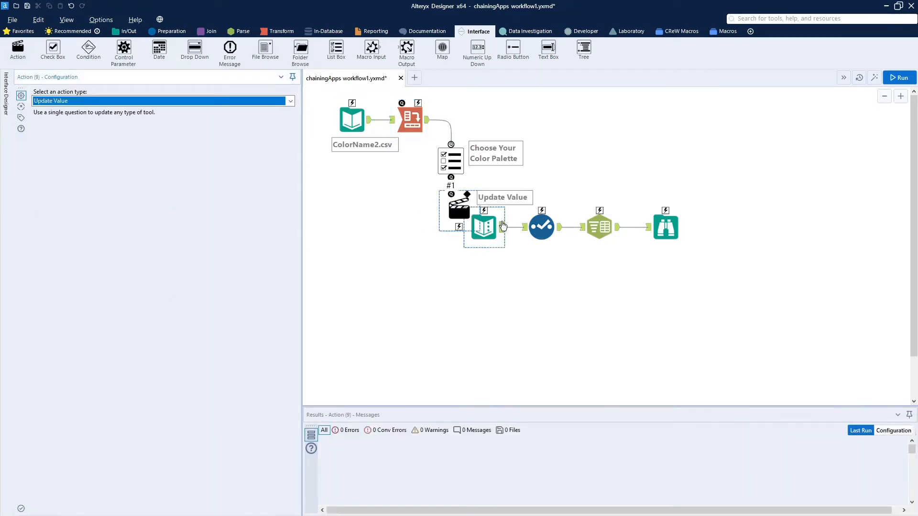
pyautogui.moveTo(479, 277); pyautogui.dragTo(725, 222)
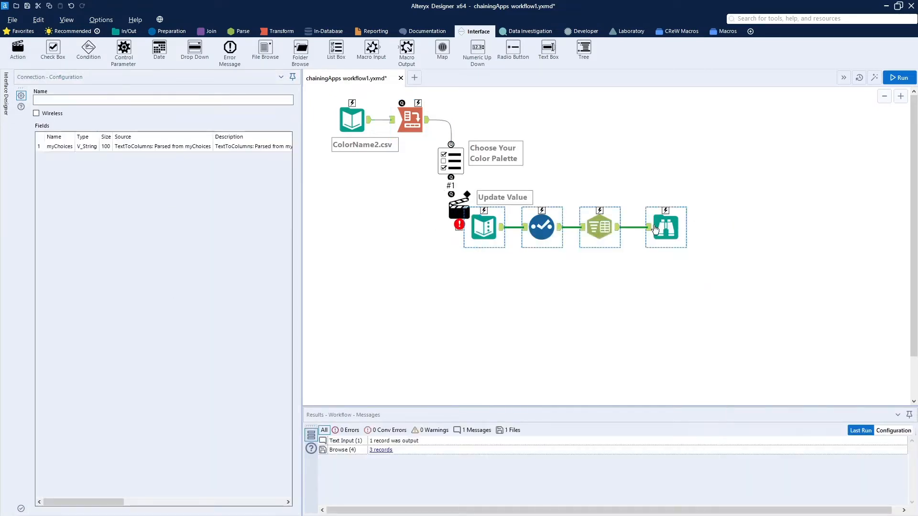
pyautogui.moveTo(655, 230); pyautogui.dragTo(704, 229)
pyautogui.moveTo(464, 215)
pyautogui.mouseDown()
pyautogui.moveTo(481, 214)
pyautogui.moveTo(479, 231)
pyautogui.moveTo(529, 215)
pyautogui.mouseUp()
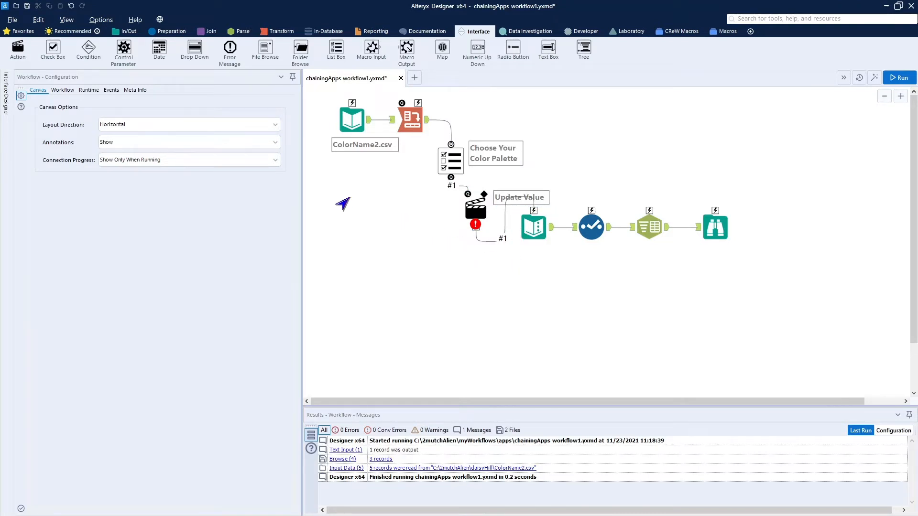
# Configure the Action with Update Value (Default) to update the Text Input's data value "a,b,c"
pyautogui.click(470, 207)
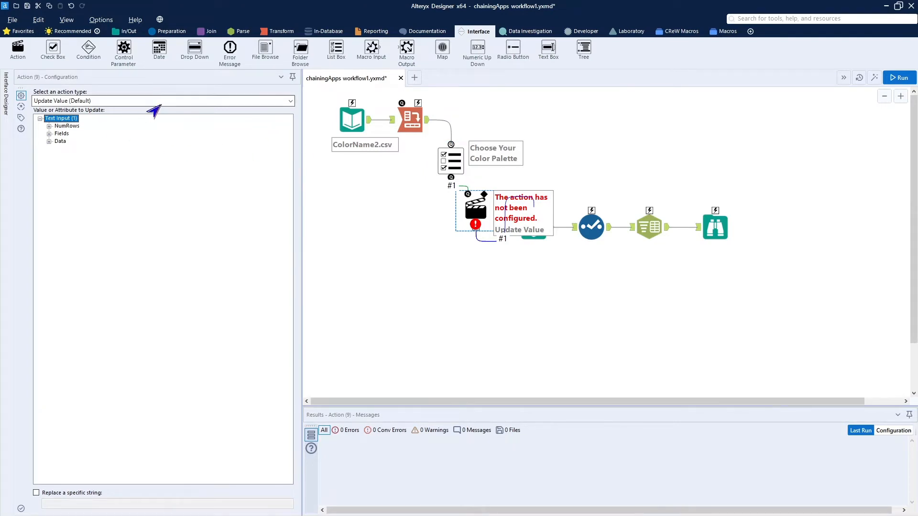
pyautogui.click(186, 104)
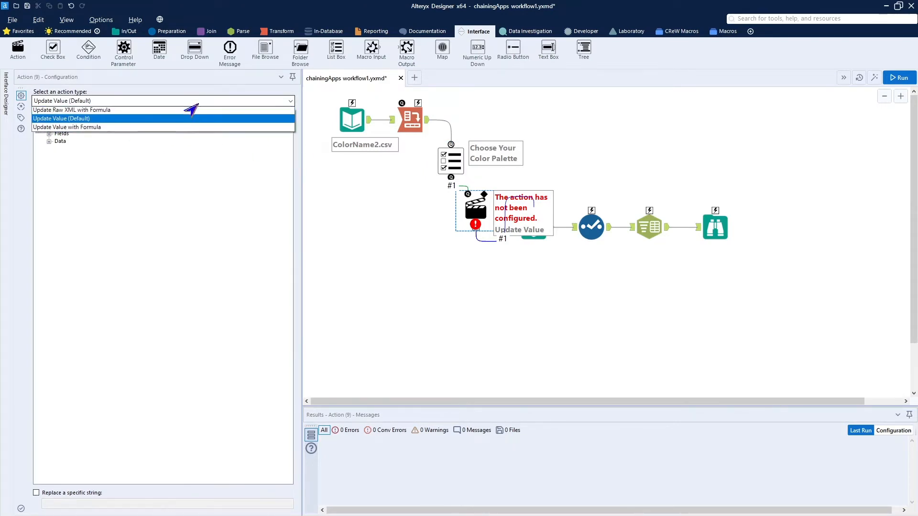
pyautogui.click(171, 121)
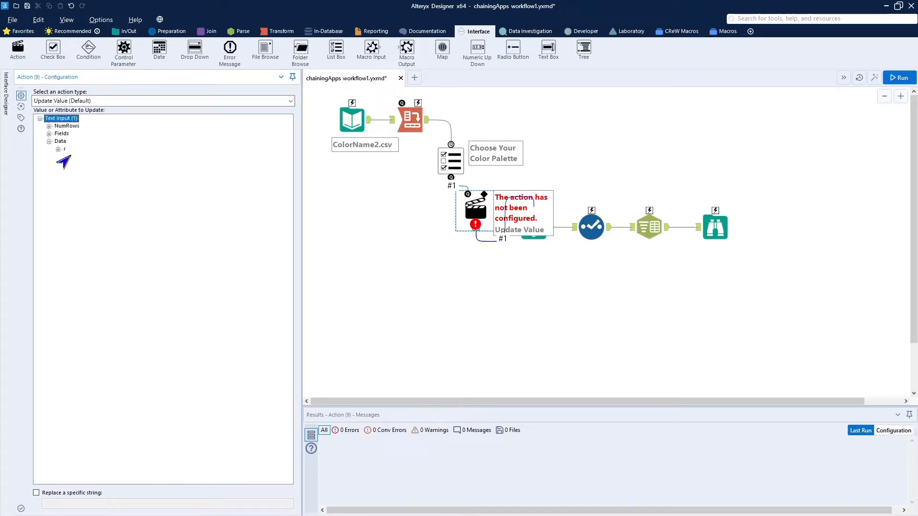
pyautogui.click(58, 150)
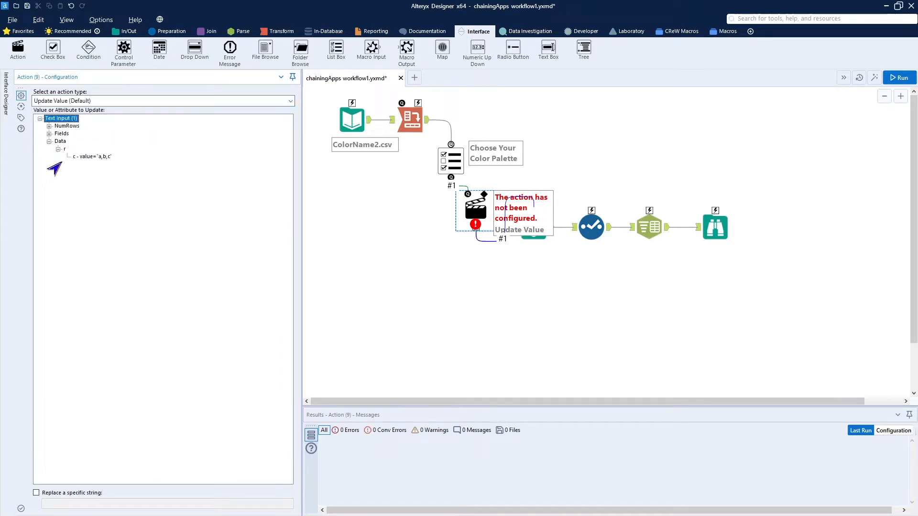
pyautogui.click(82, 156)
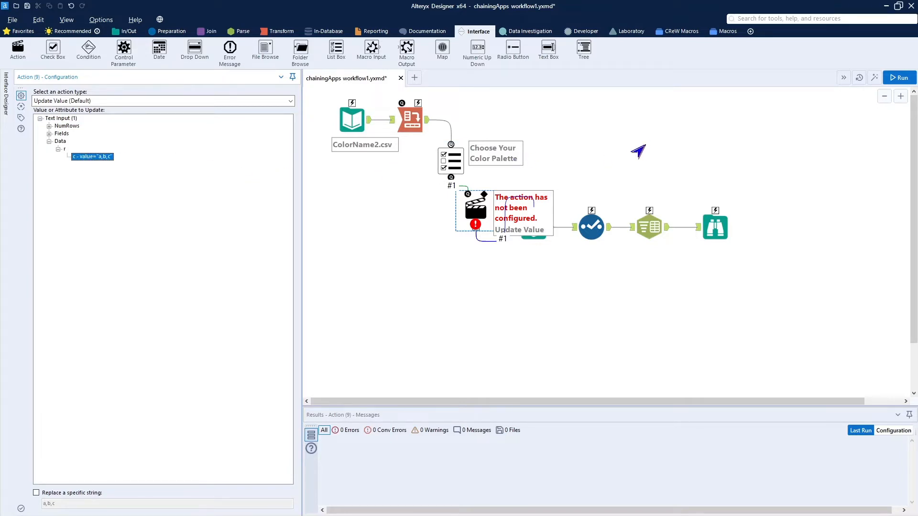
pyautogui.click(638, 151)
# Run the workflow as an analytic app
pyautogui.hotkey('ctrl', 'r')
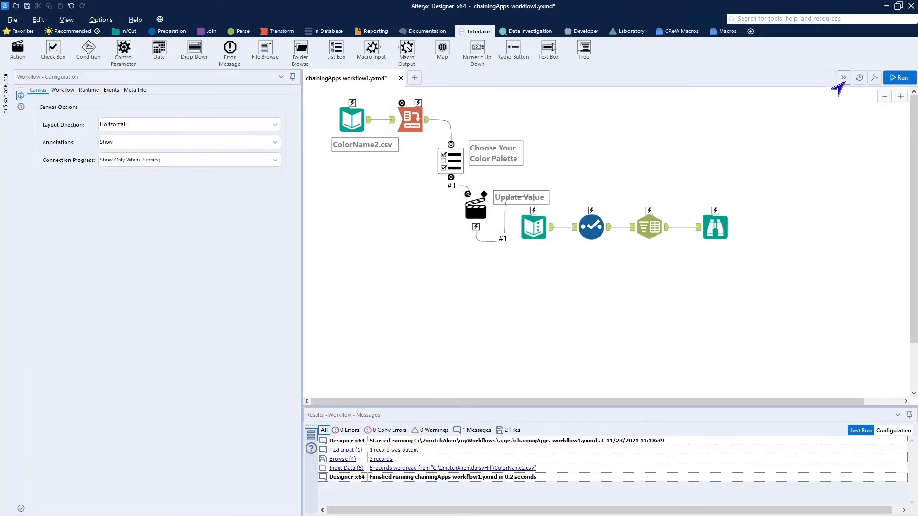
pyautogui.click(874, 78)
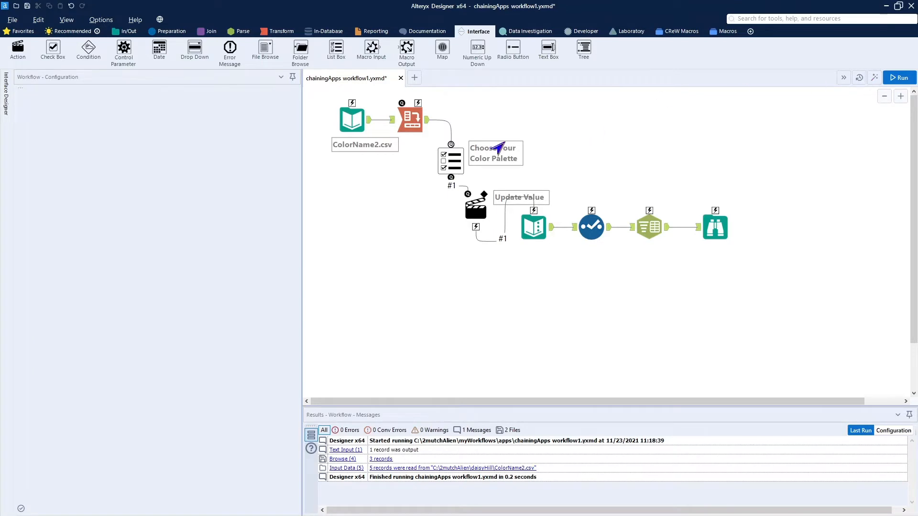
# Cancel the running app and set its interface properties to show the Browse (4) results on success
pyautogui.moveTo(0, 170); pyautogui.dragTo(362, 158)
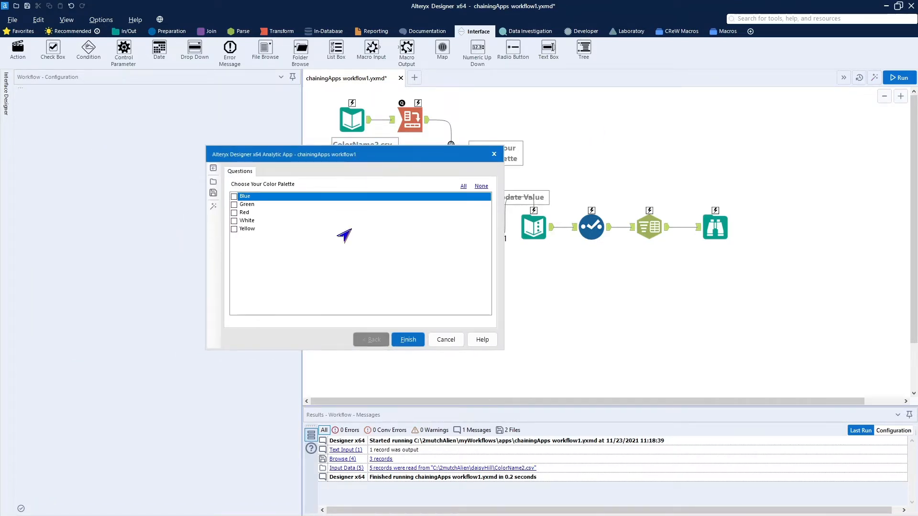
pyautogui.click(439, 342)
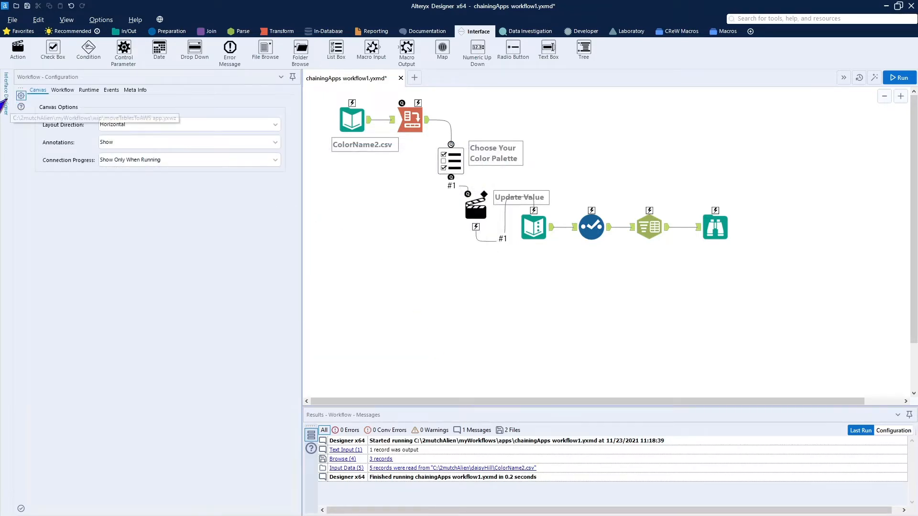
pyautogui.click(5, 103)
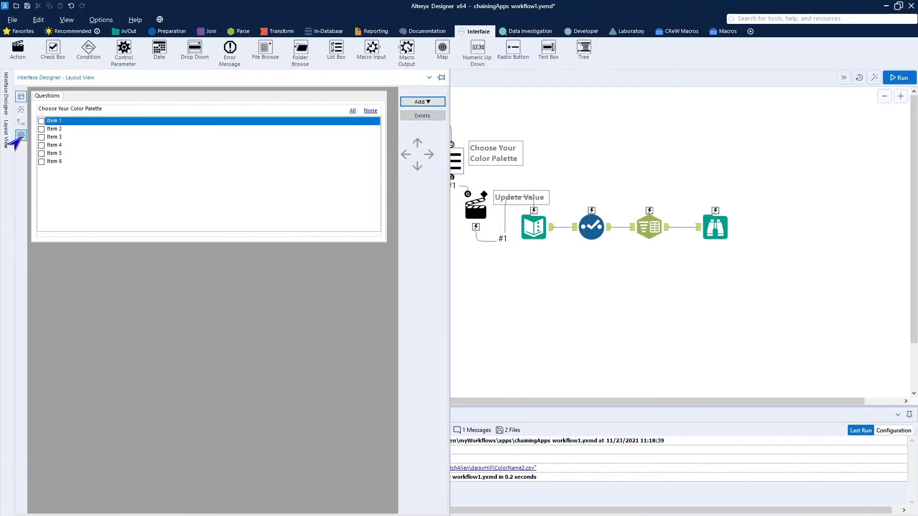
pyautogui.click(21, 135)
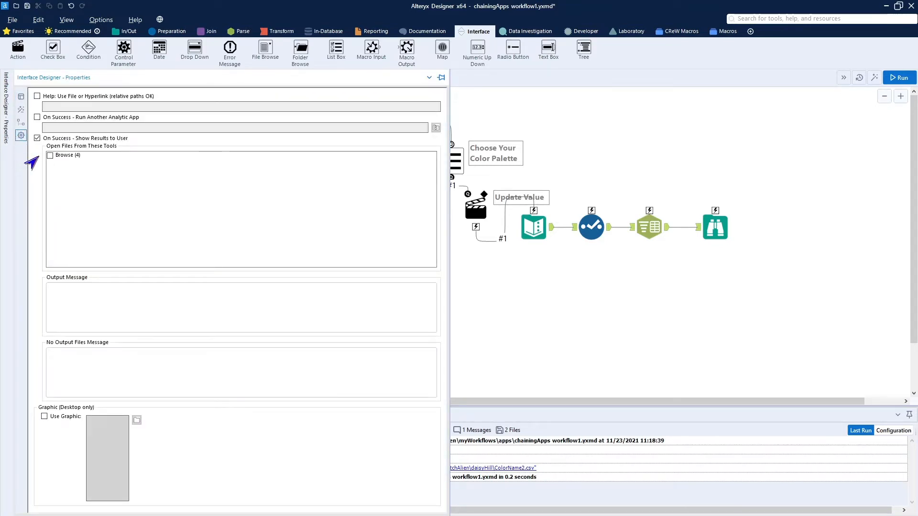
pyautogui.click(50, 155)
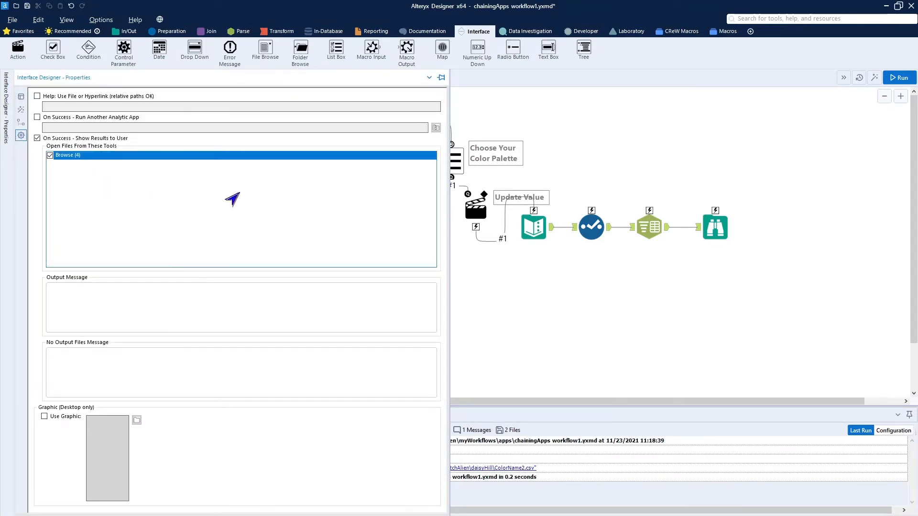
pyautogui.click(681, 168)
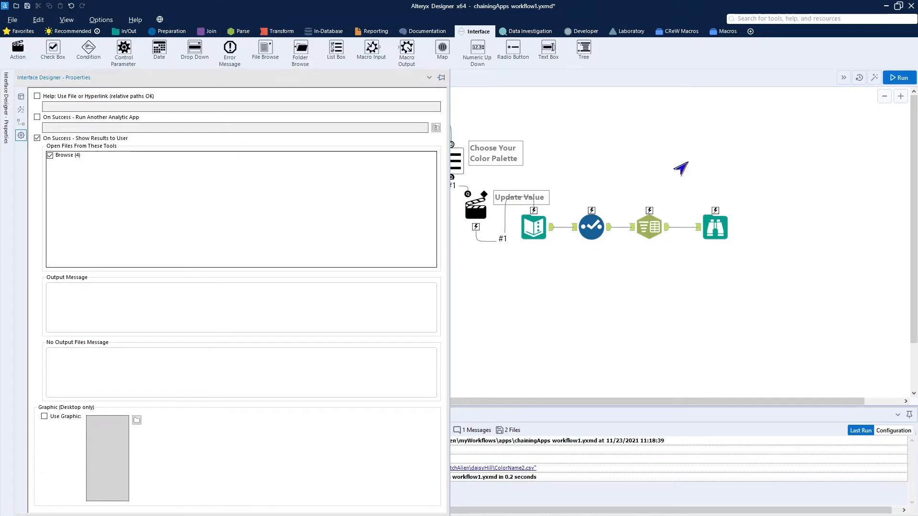
# Run the workflow as an analytic app with Red, White and Blue selected, review the results, and exit the app
pyautogui.click(874, 77)
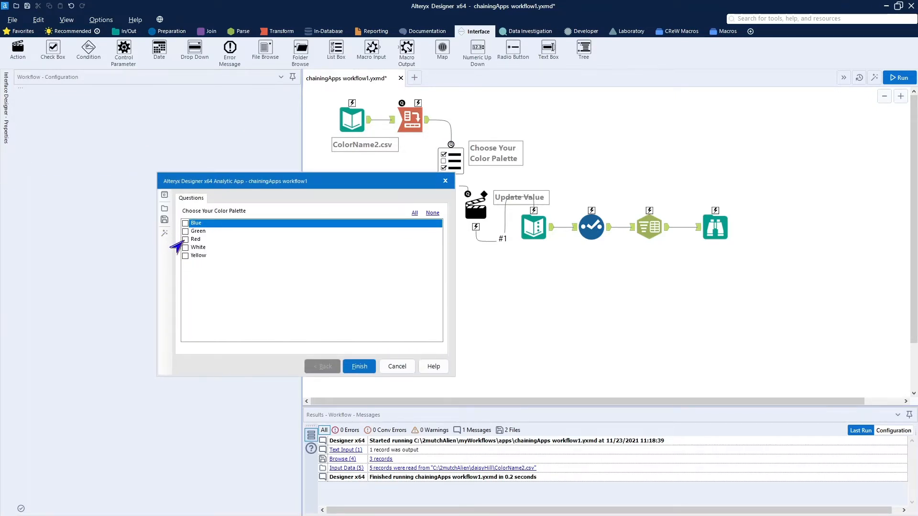
pyautogui.click(185, 239)
pyautogui.click(185, 247)
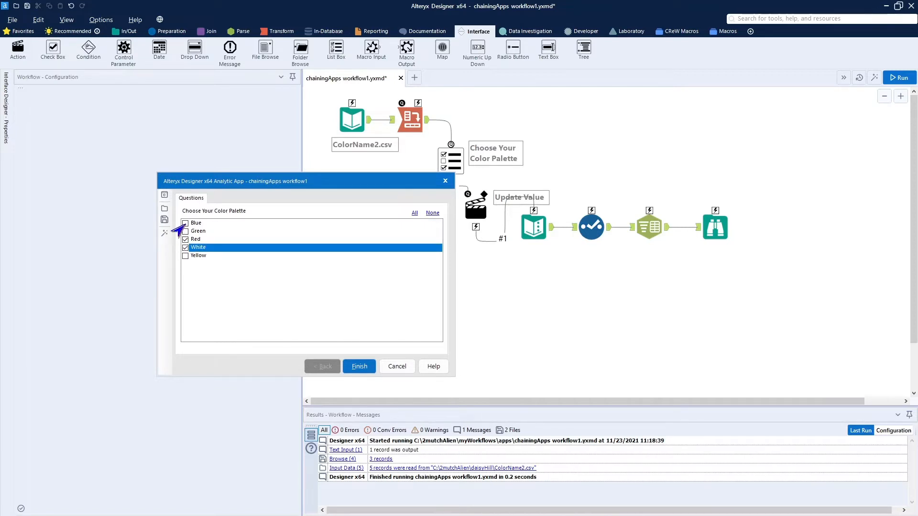
pyautogui.click(185, 223)
pyautogui.click(359, 368)
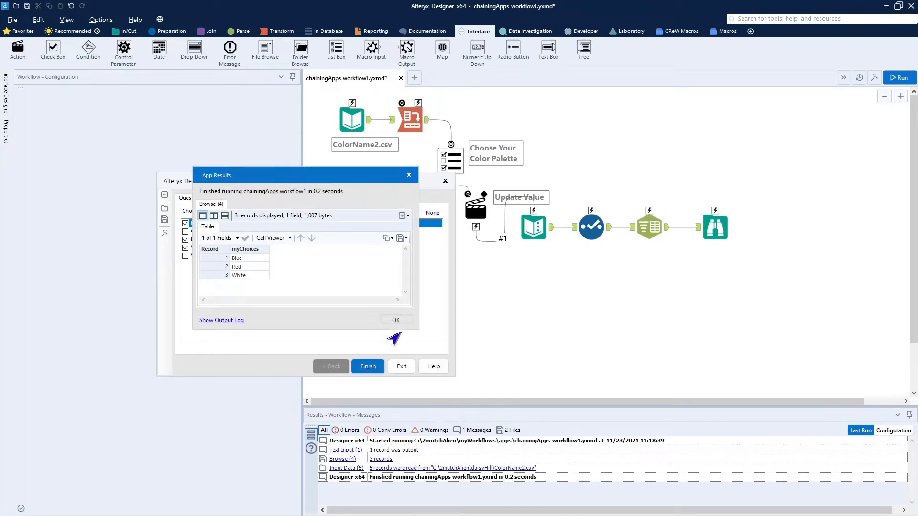
pyautogui.click(392, 321)
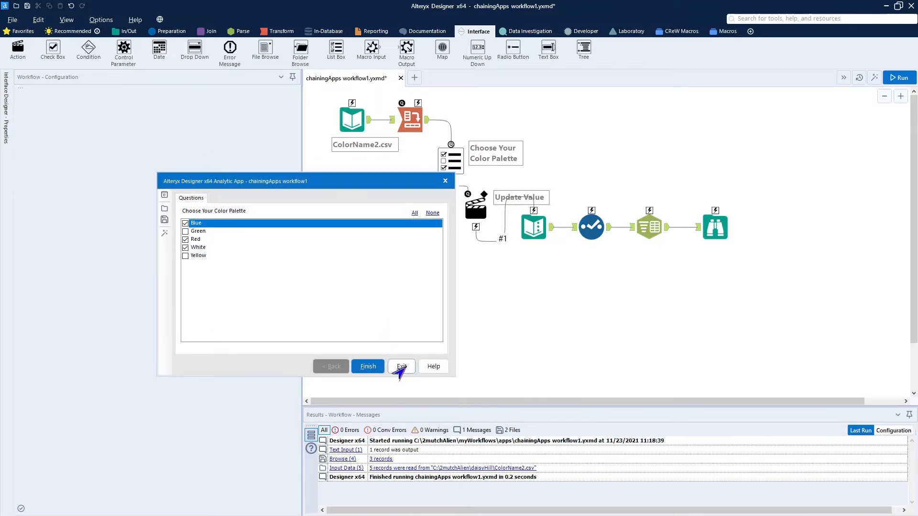
pyautogui.click(401, 367)
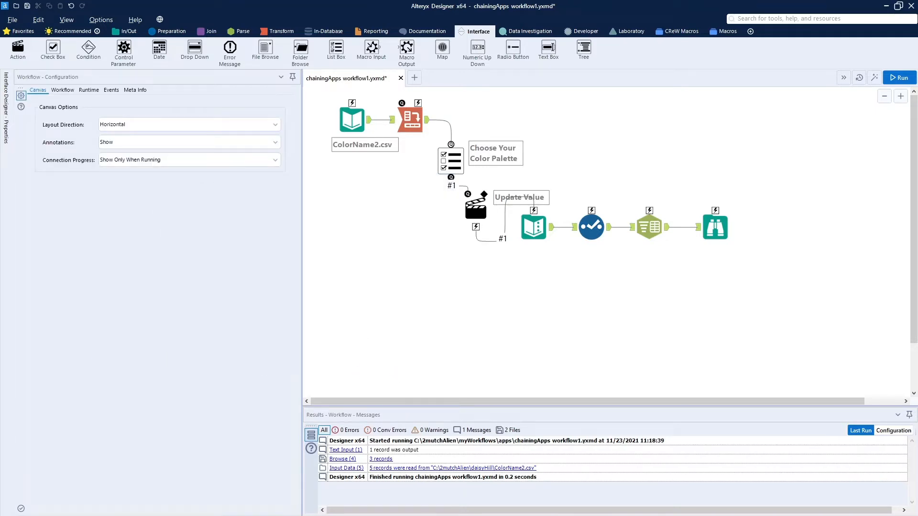
# Switch to TextPad, add the line "Orange,Sen" below the Green row in ColorName2.csv, and save the file
pyautogui.moveTo(0, 61); pyautogui.dragTo(406, 74)
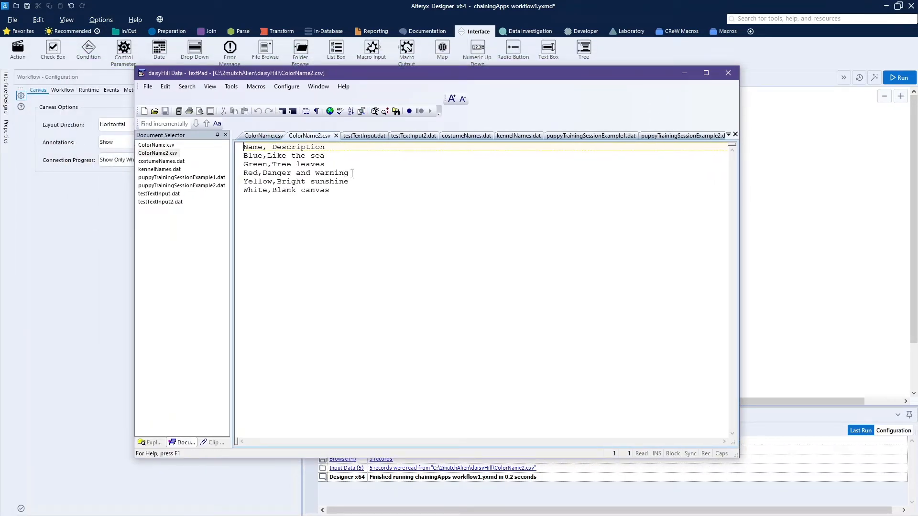
pyautogui.click(335, 166)
pyautogui.press('Return')
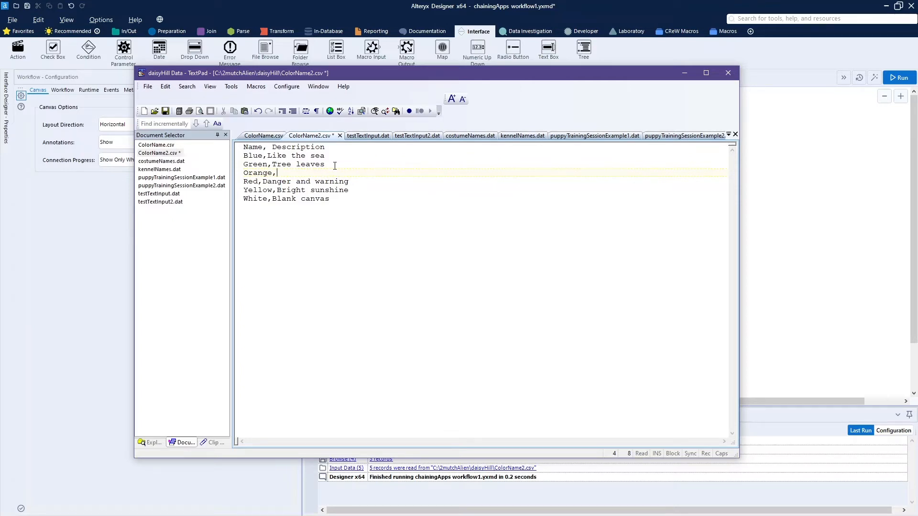
pyautogui.write('Orange,Bri')
pyautogui.press('BackSpace')
pyautogui.press('BackSpace')
pyautogui.press('BackSpace')
pyautogui.write('Sen')
pyautogui.click(165, 112)
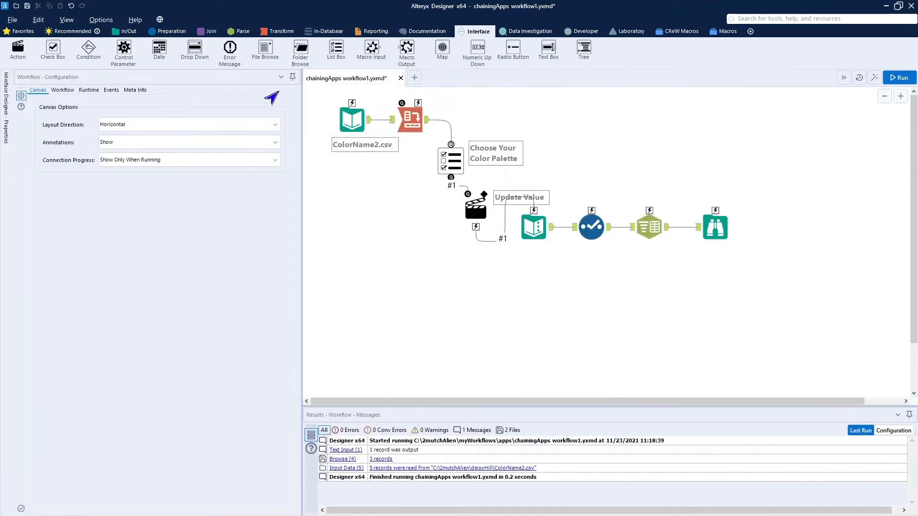
# Run the analytic app again to check the colour choices in its list box, and close it
pyautogui.click(874, 78)
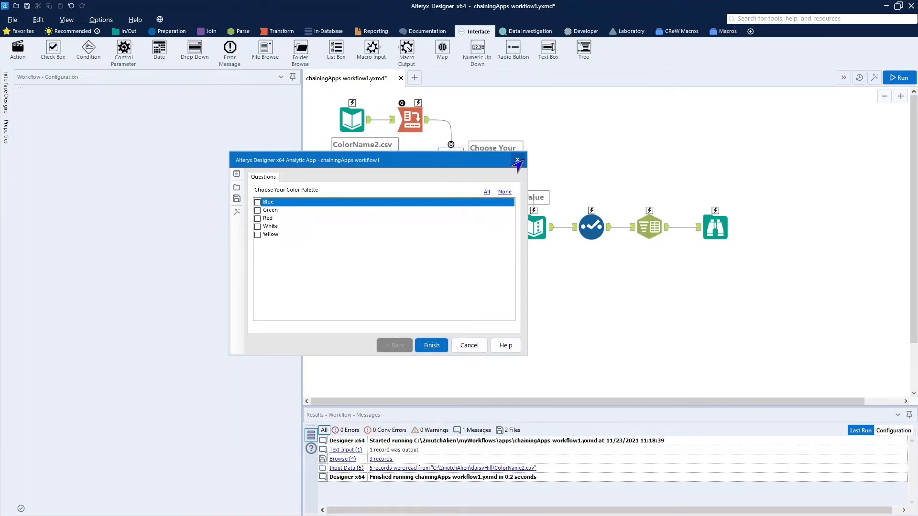
pyautogui.click(518, 161)
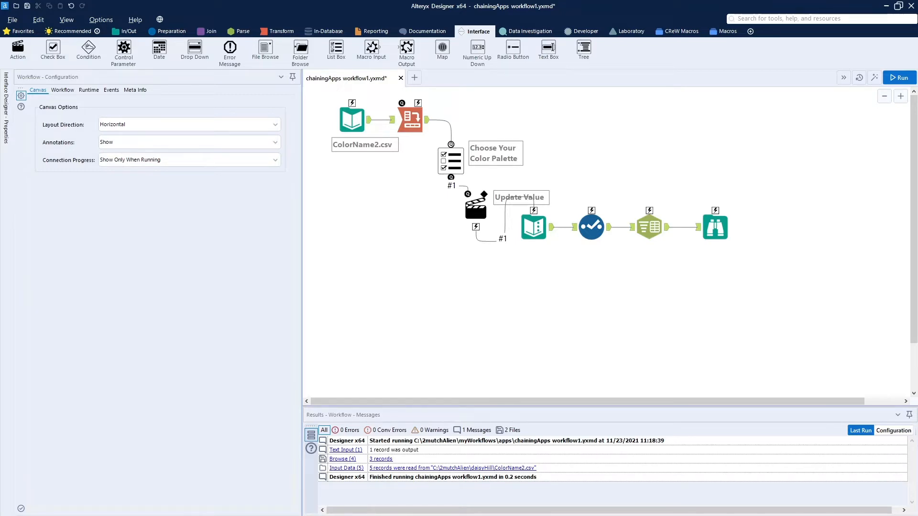
# Switch to File Explorer and open the wip folder inside C:\2mutchAlien
pyautogui.press('super+e')
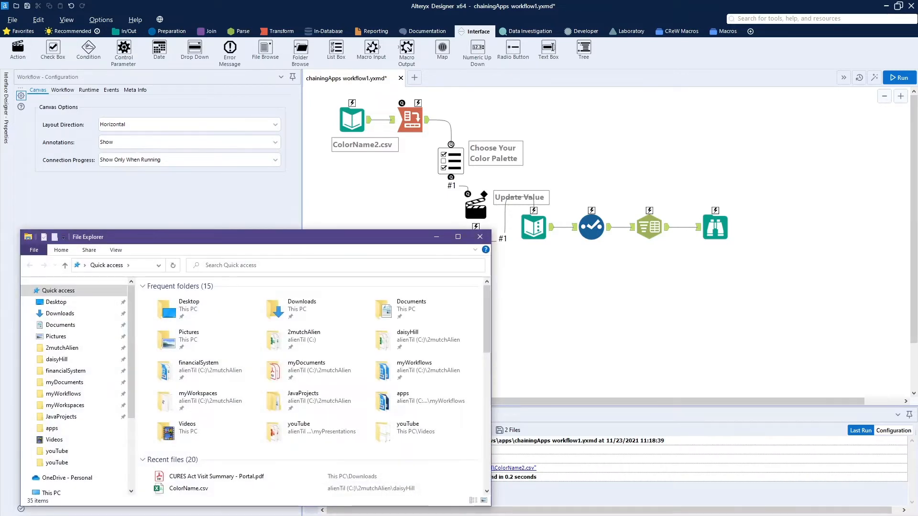
pyautogui.moveTo(172, 240); pyautogui.dragTo(270, 187)
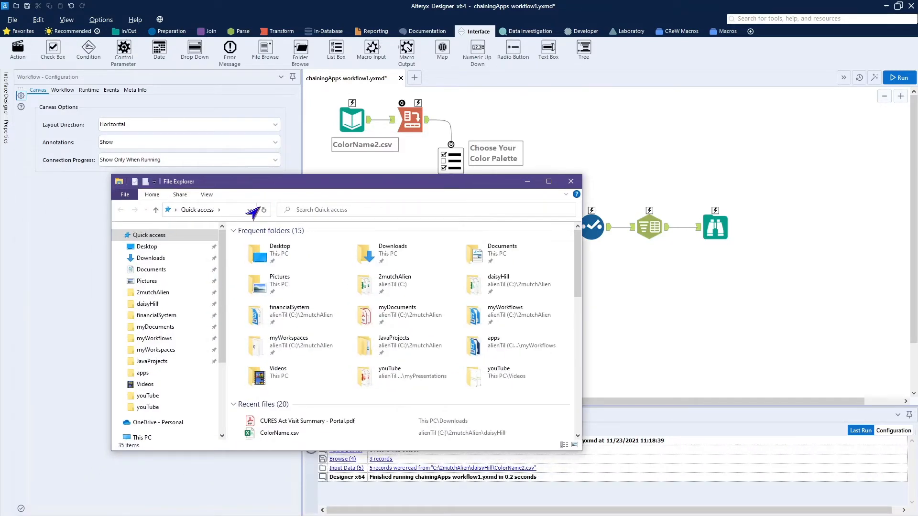
pyautogui.click(153, 293)
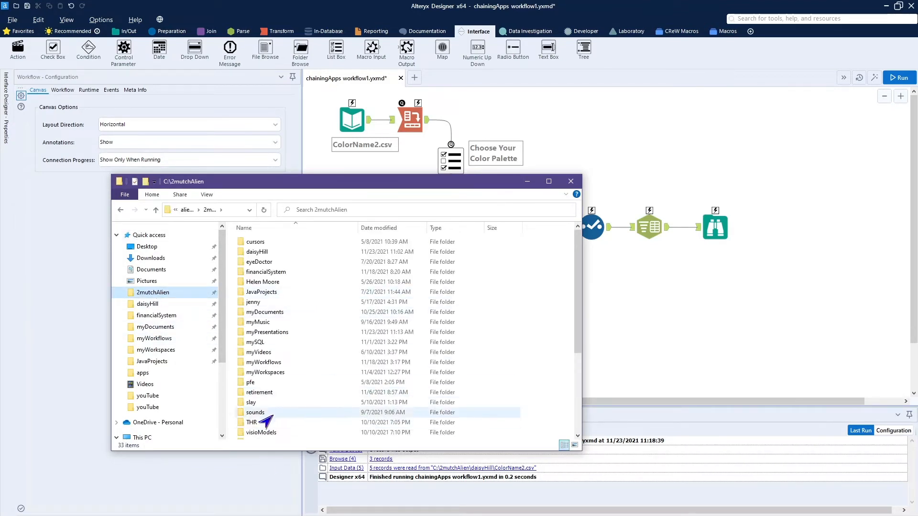
pyautogui.scroll(-4, 267, 421)
pyautogui.click(244, 336)
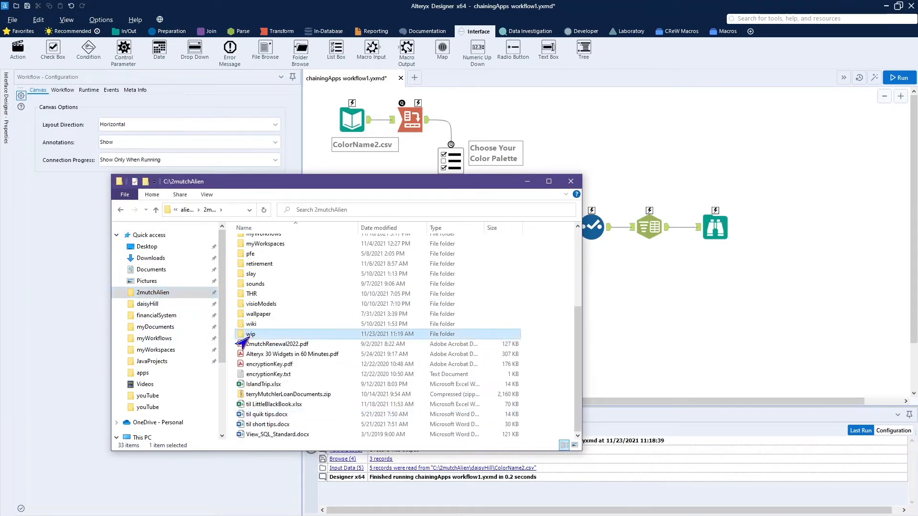
pyautogui.doubleClick(244, 335)
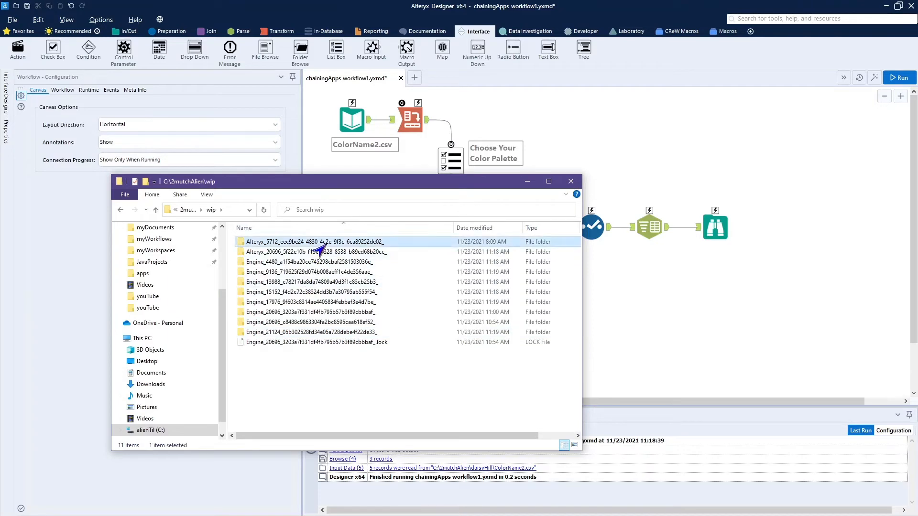
# Try to delete every folder in wip, leaving out the .lock file, skip folders in use, and stop the deletion
pyautogui.hotkey('ctrl', 'a')
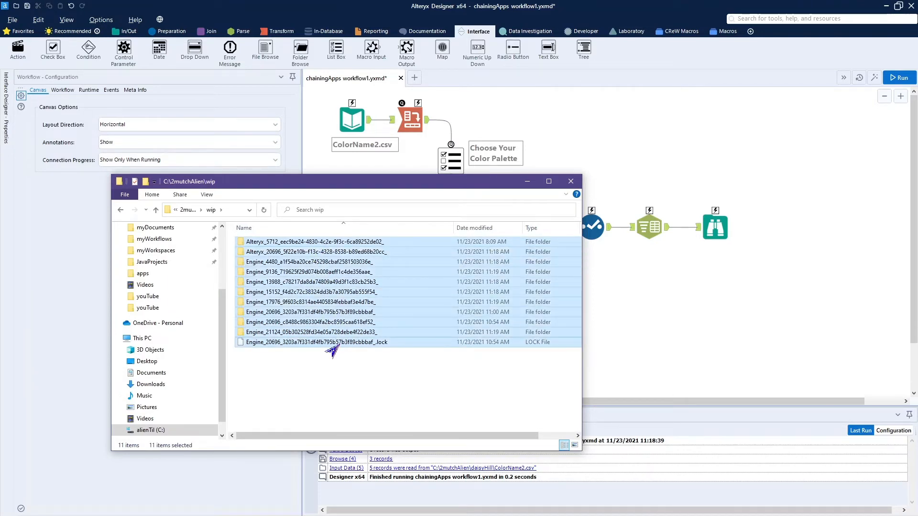
pyautogui.keyDown('ctrl'); pyautogui.click(339, 342); pyautogui.keyUp('ctrl')
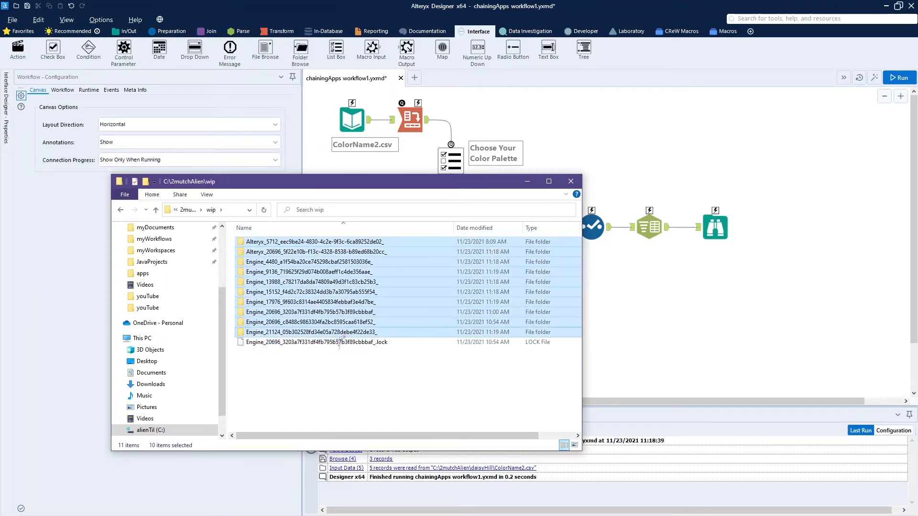
pyautogui.press('Delete')
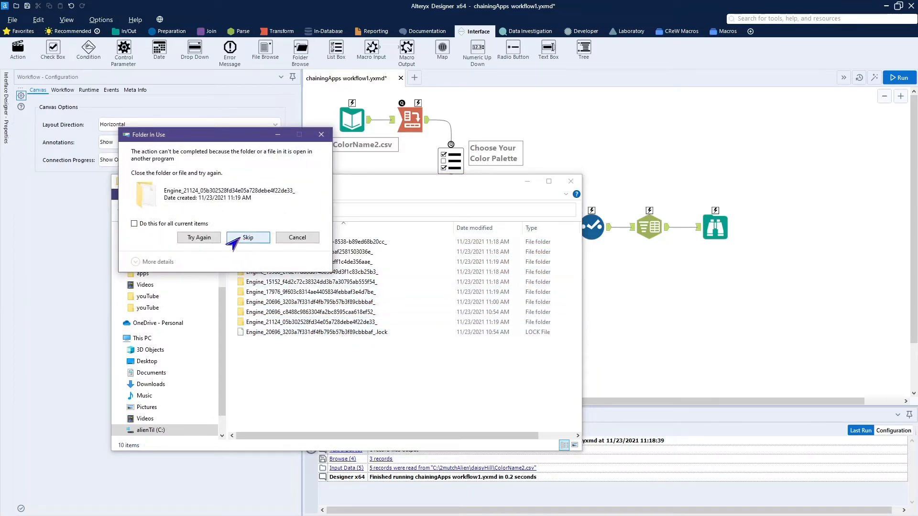
pyautogui.click(247, 238)
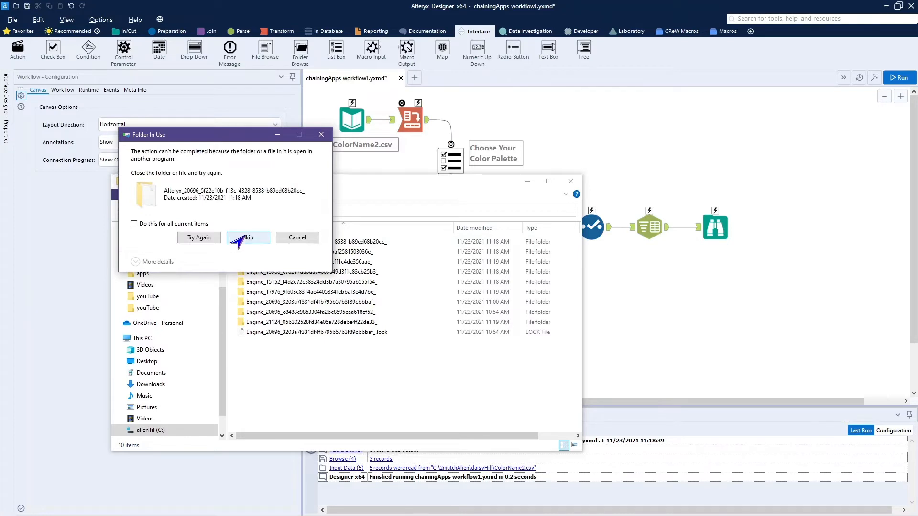
pyautogui.click(247, 238)
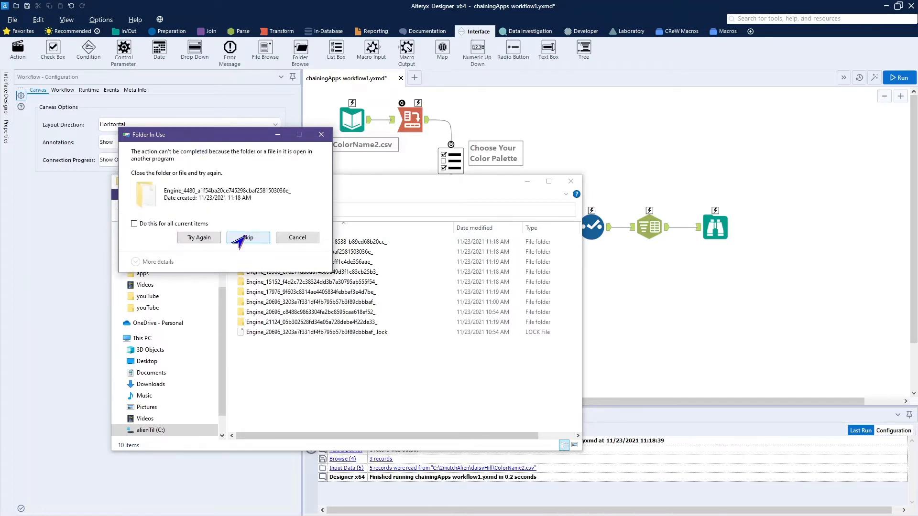
pyautogui.click(247, 237)
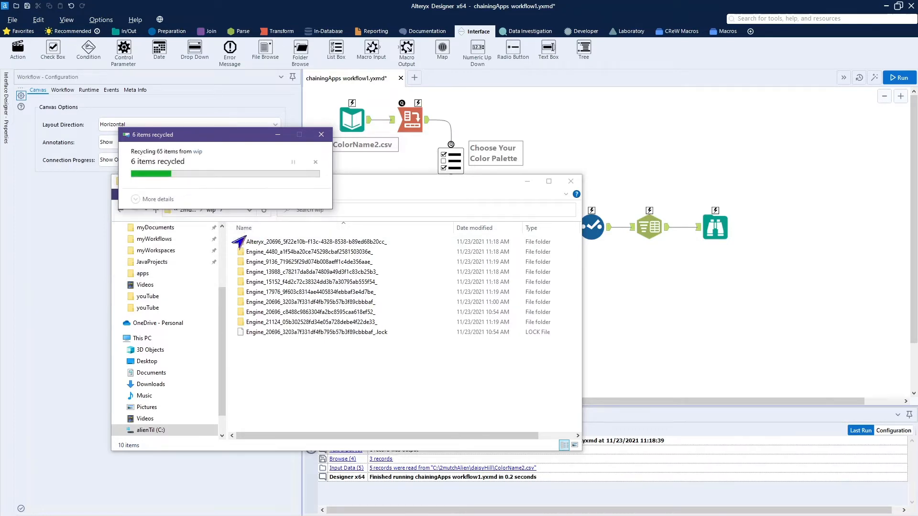
pyautogui.click(319, 136)
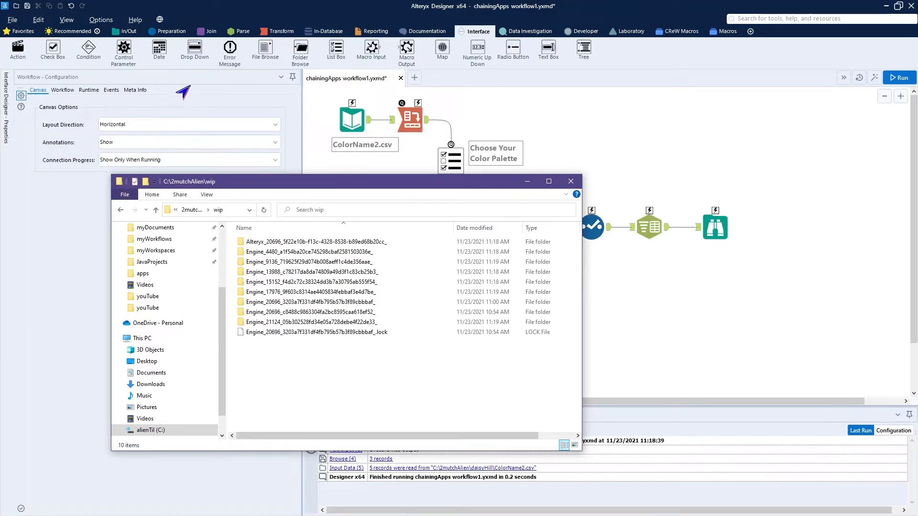
# Save the workflow as the analytic app "chainingApps app1.yxwz" in the apps folder, replacing the existing file
pyautogui.click(13, 20)
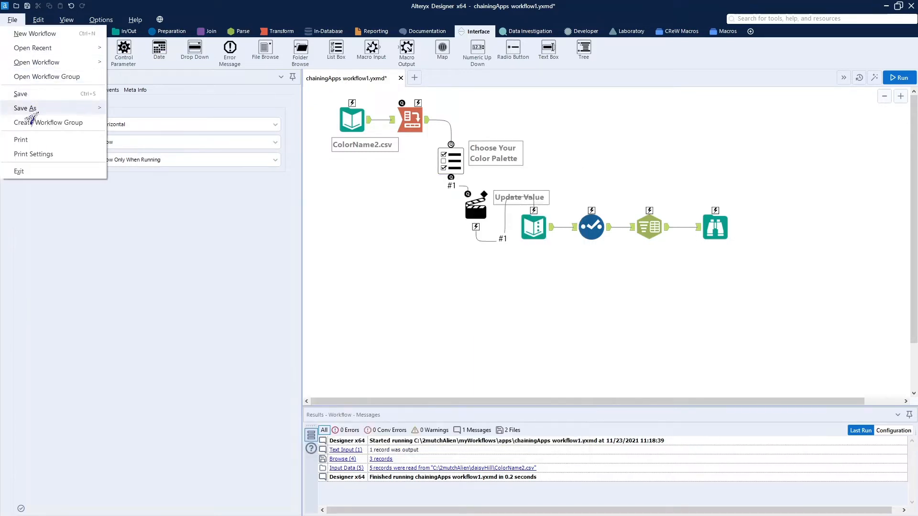
pyautogui.moveTo(31, 110)
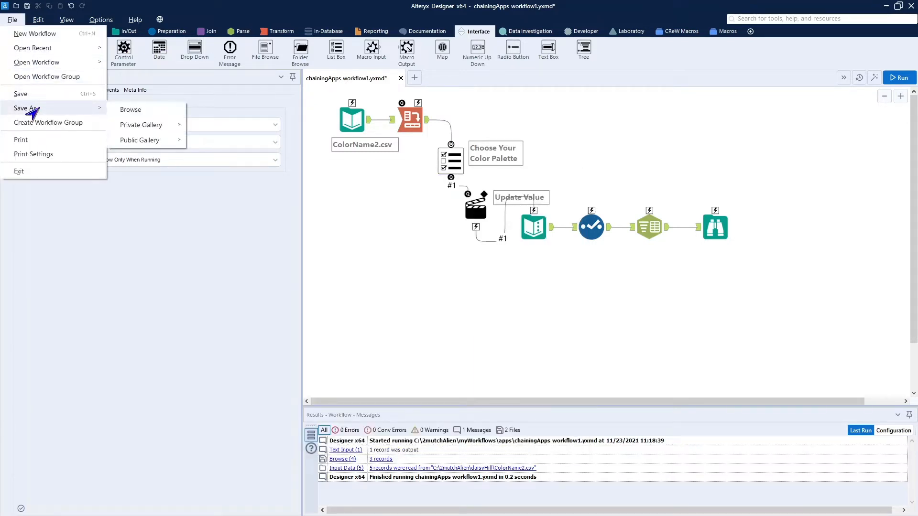
pyautogui.click(124, 113)
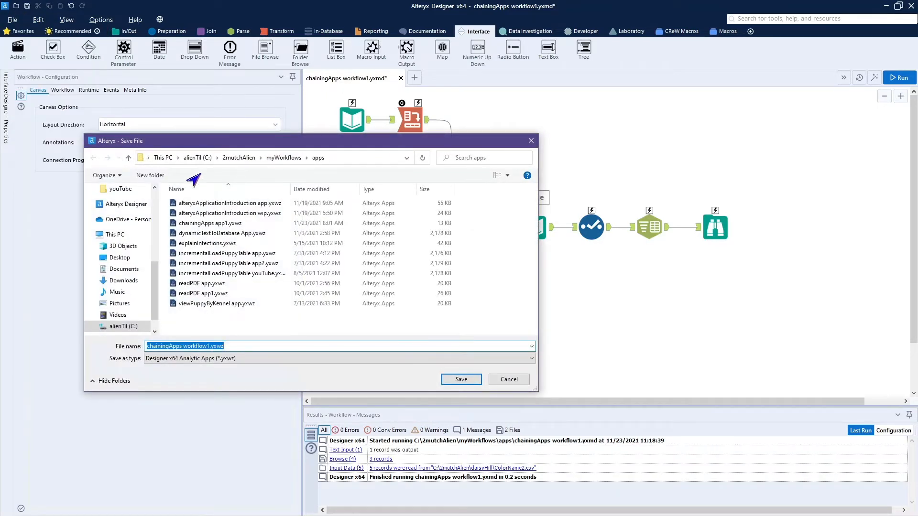
pyautogui.click(210, 223)
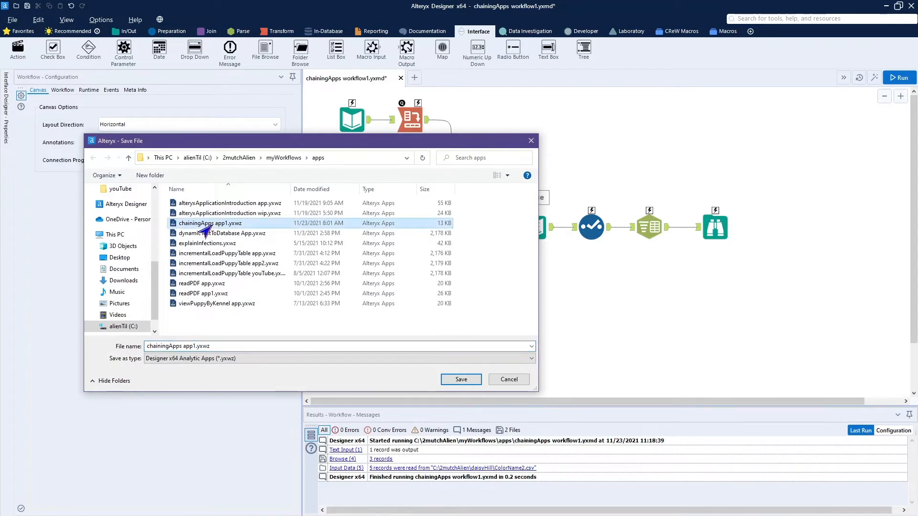
pyautogui.click(461, 380)
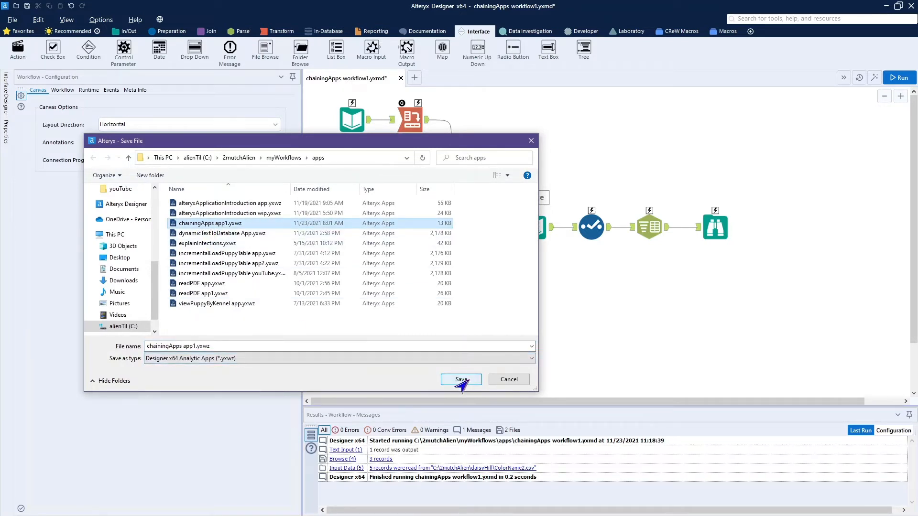
pyautogui.click(461, 380)
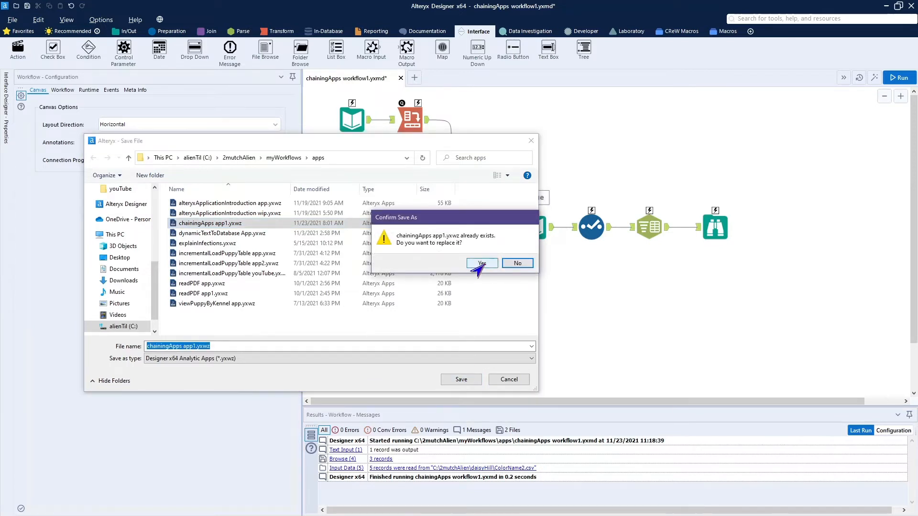
pyautogui.click(481, 264)
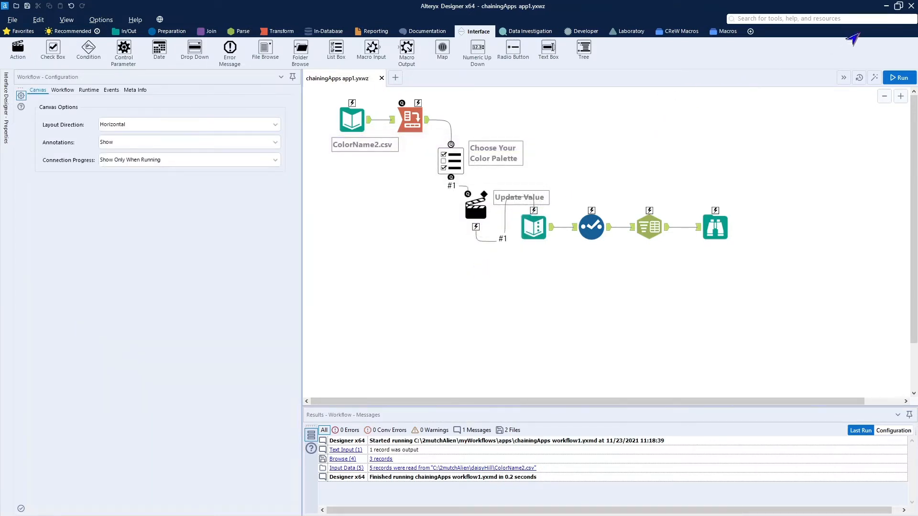
# Close Alteryx Designer and select the remaining Engine folder in wip
pyautogui.click(909, 11)
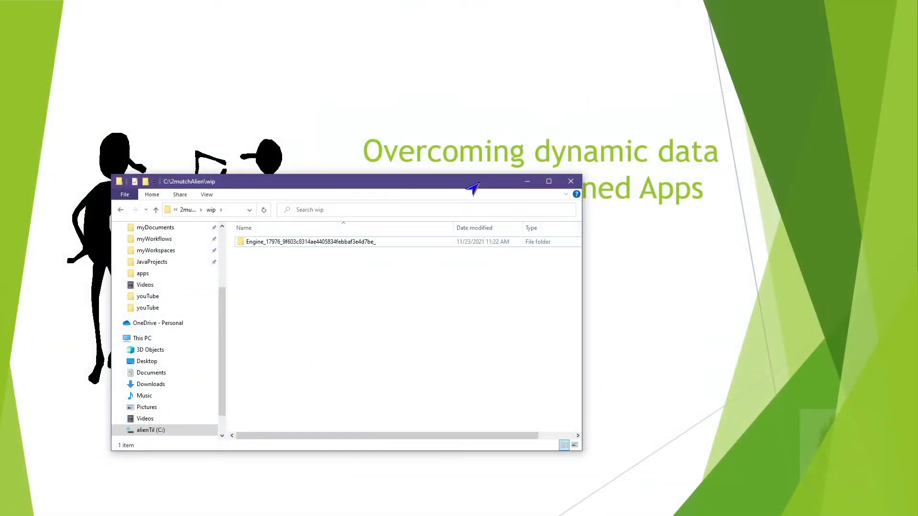
pyautogui.click(315, 244)
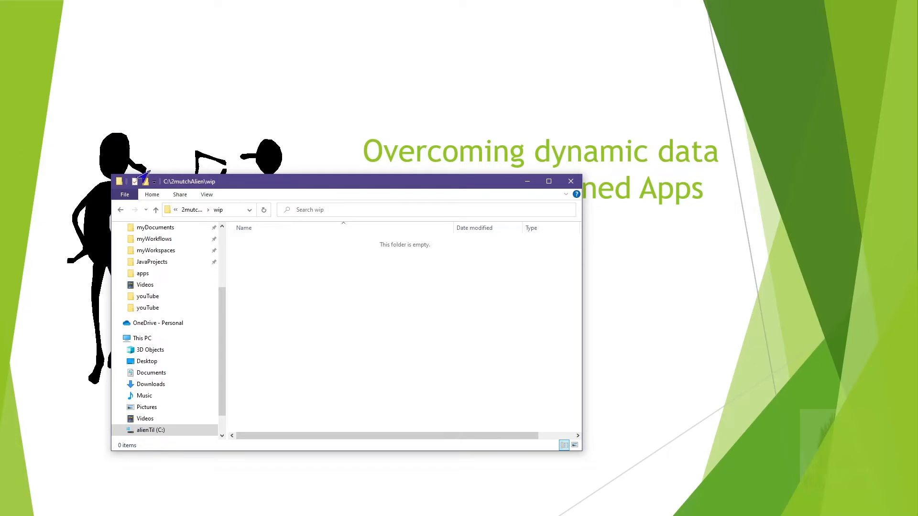
# Open the myWorkflows folder in a new File Explorer window and go into its apps folder
pyautogui.scroll(2, 211, 287)
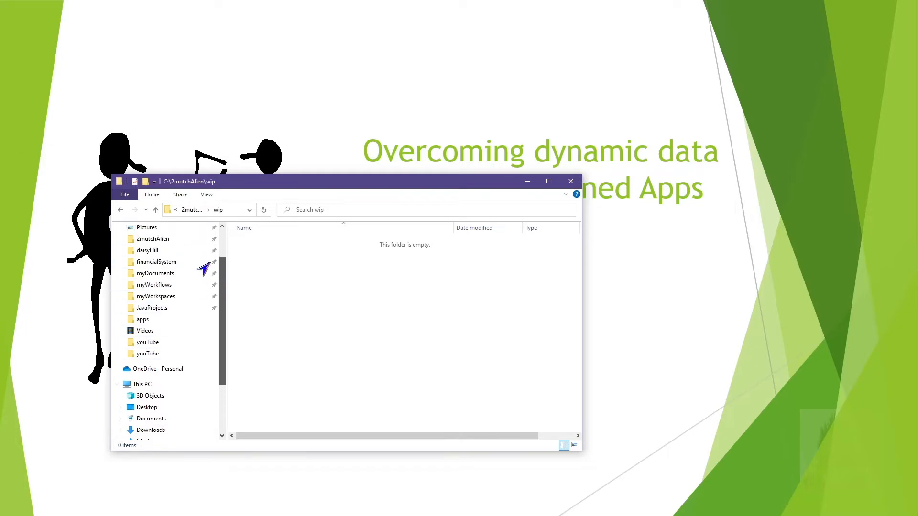
pyautogui.rightClick(147, 301)
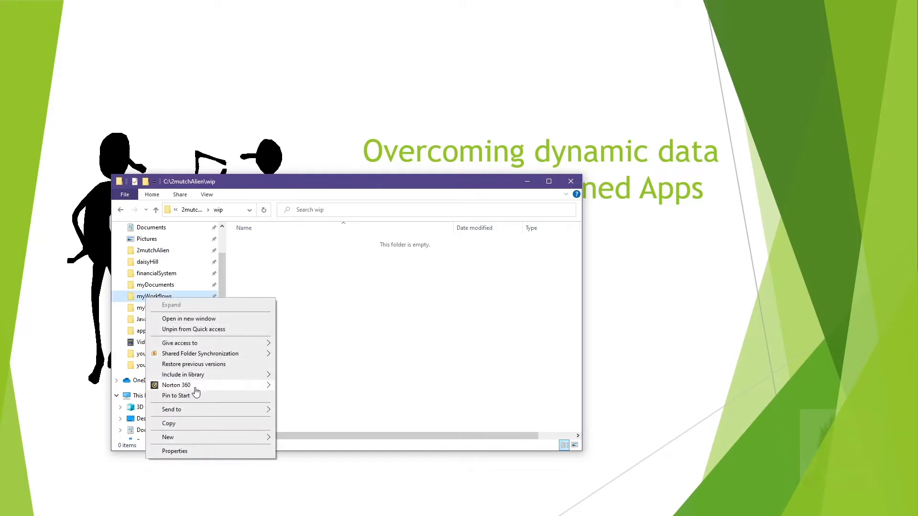
pyautogui.click(222, 320)
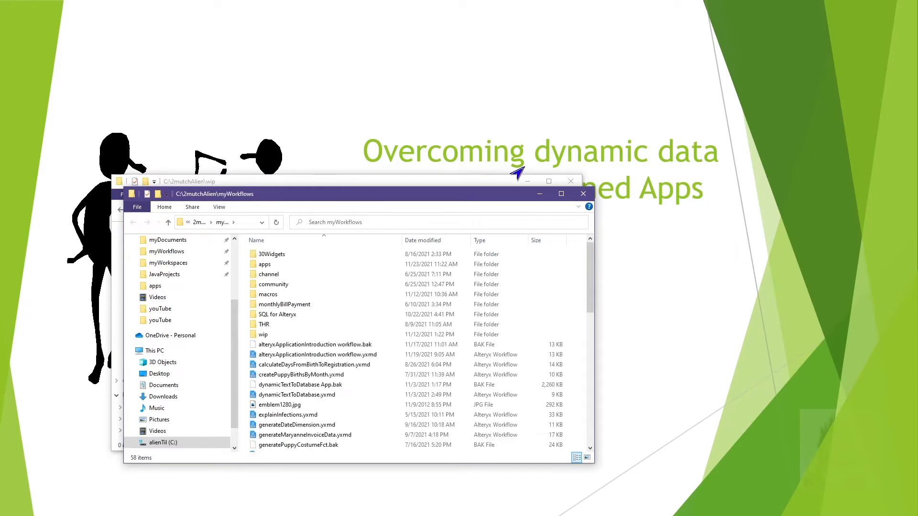
pyautogui.moveTo(475, 198); pyautogui.dragTo(611, 131)
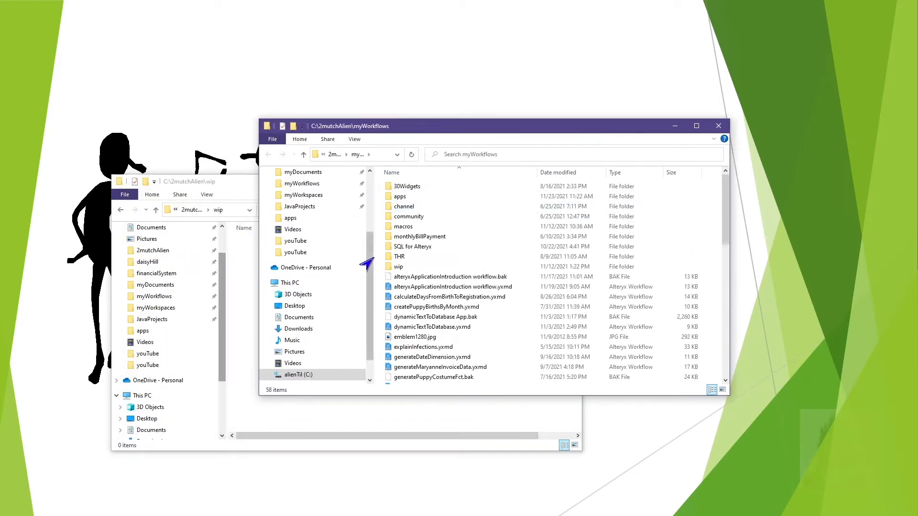
pyautogui.doubleClick(388, 197)
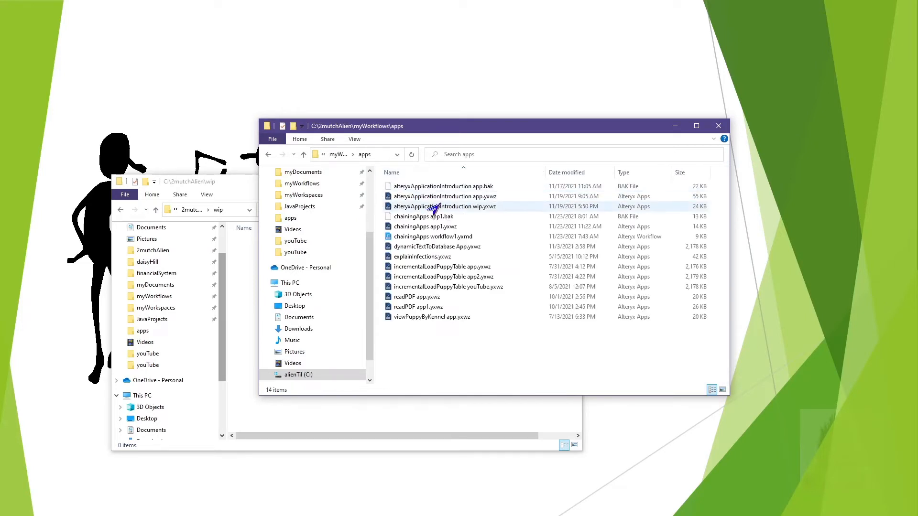
# Launch chainingApps app1.yxwz from the apps folder to check its colour choices, cancel it, and move the windows out of the way
pyautogui.click(403, 230)
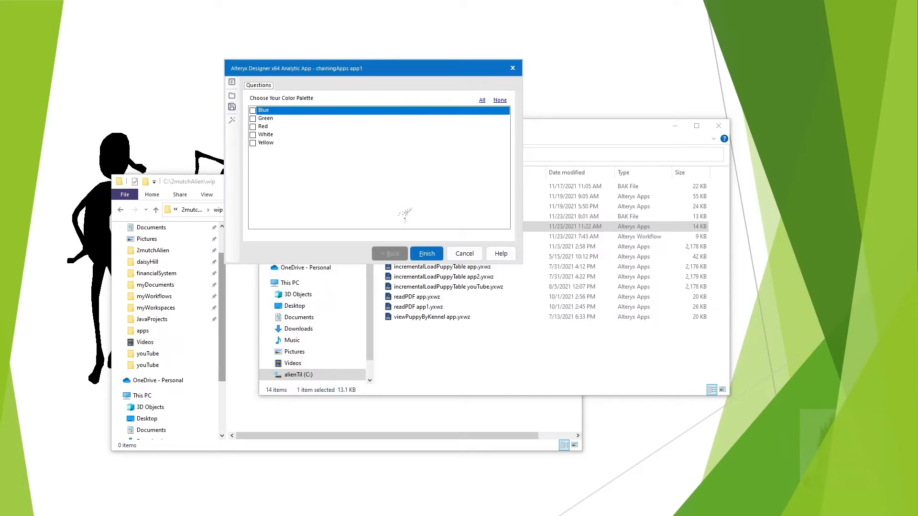
pyautogui.click(462, 260)
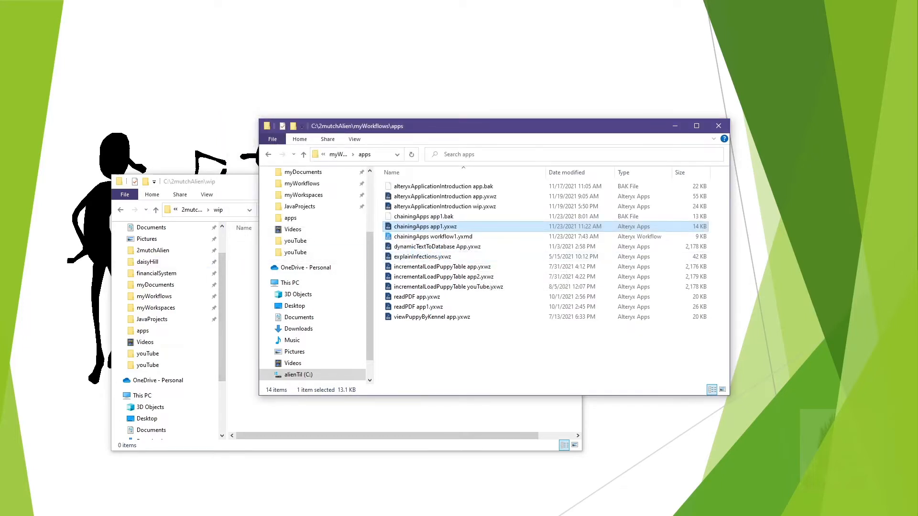
pyautogui.moveTo(479, 120); pyautogui.dragTo(306, 138)
pyautogui.moveTo(436, 147); pyautogui.dragTo(0, 59)
pyautogui.moveTo(244, 184); pyautogui.dragTo(0, 334)
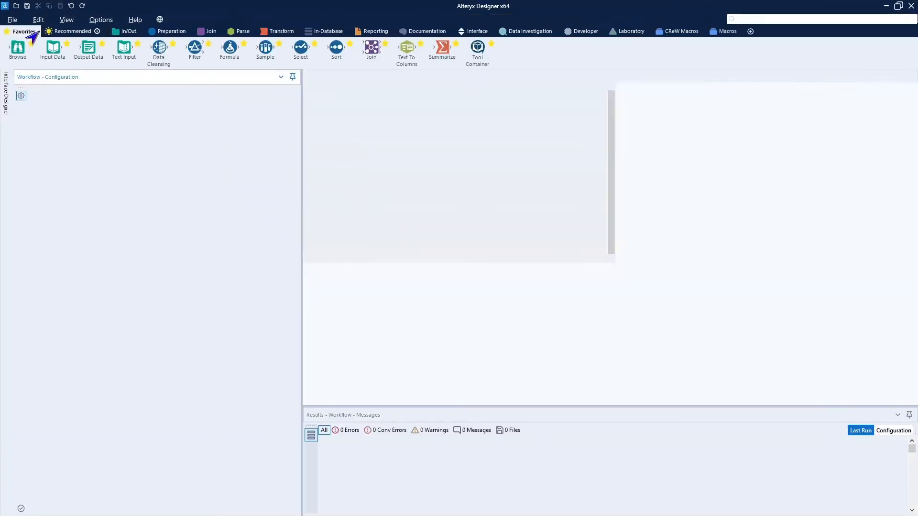
# Switch to Alteryx Designer and reopen the recent analytic app chainingApps app1
pyautogui.moveTo(57, 62)
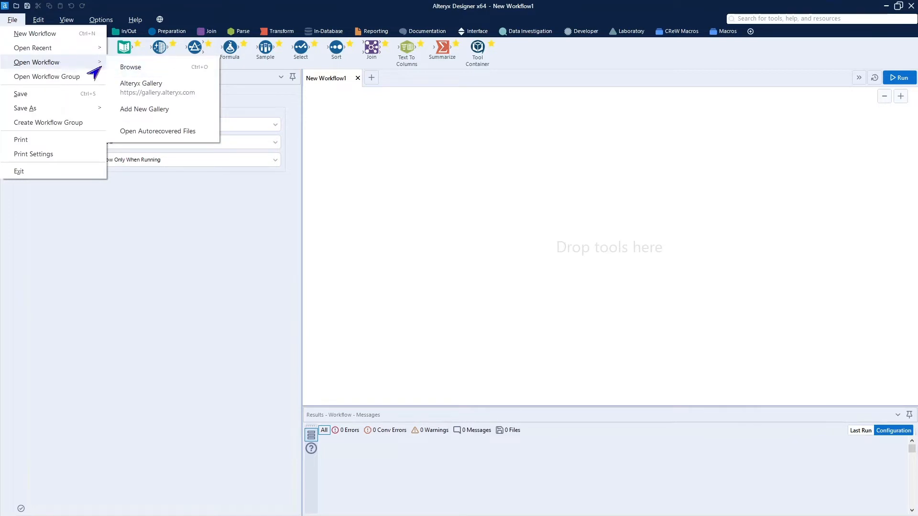
pyautogui.moveTo(71, 49)
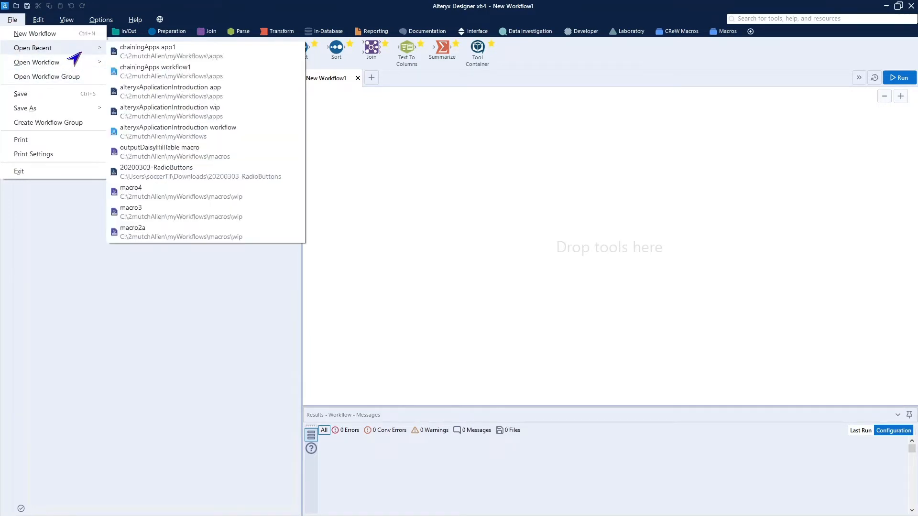
pyautogui.click(126, 53)
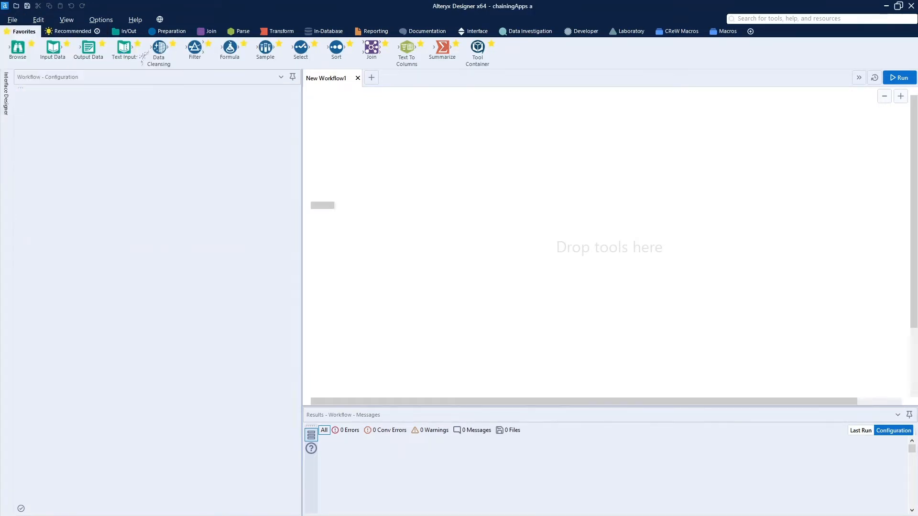
# Delete the Cross Tab tool feeding the colour list box and move the ColorName2.csv input away from the other tools
pyautogui.click(454, 189)
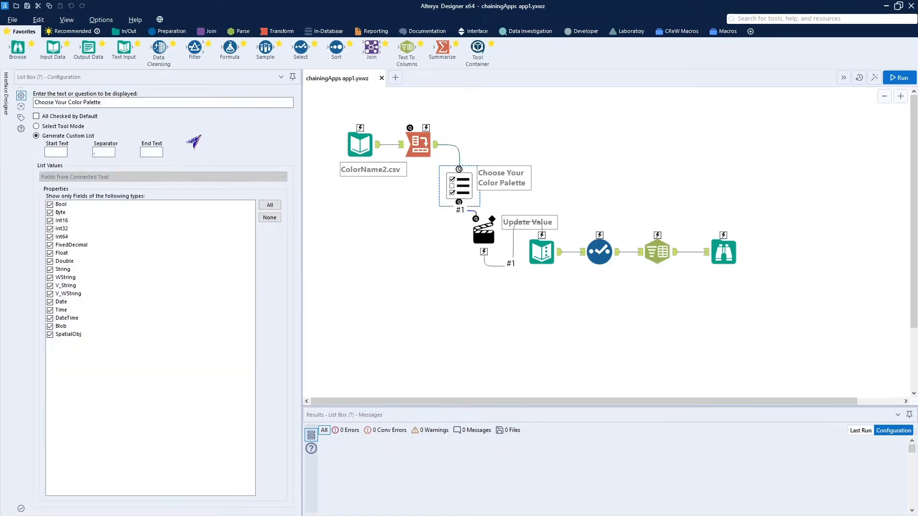
pyautogui.click(206, 187)
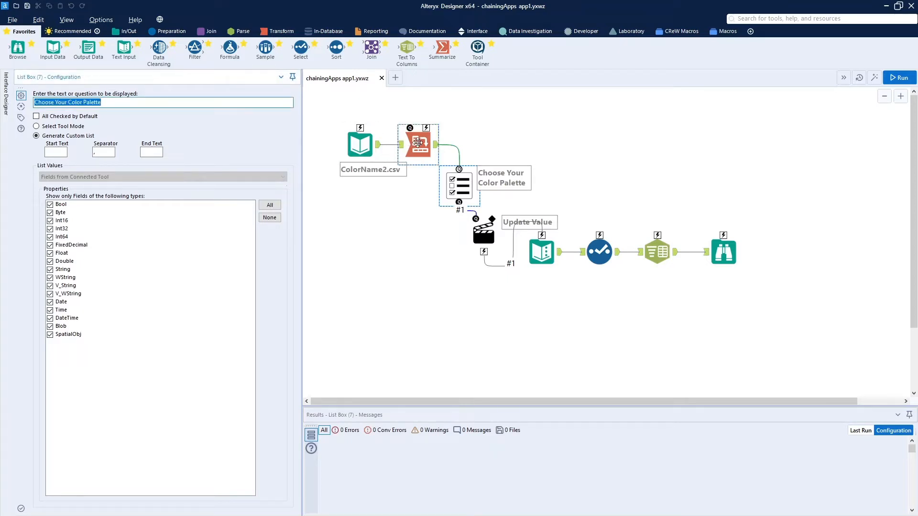
pyautogui.click(393, 149)
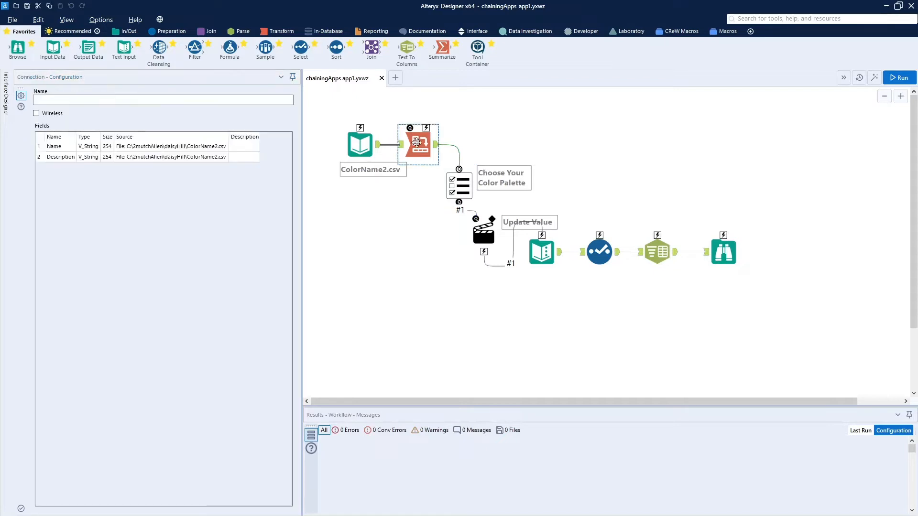
pyautogui.click(422, 139)
pyautogui.press('Delete')
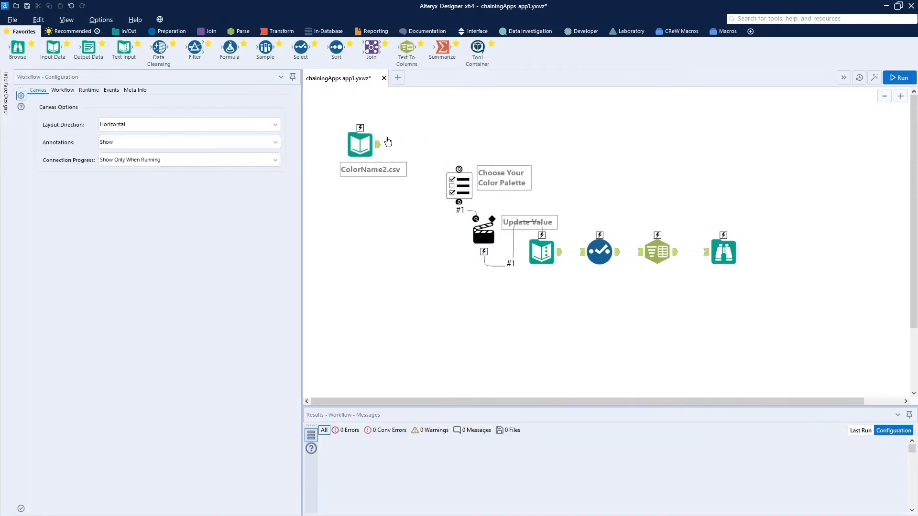
pyautogui.moveTo(359, 143); pyautogui.dragTo(330, 117)
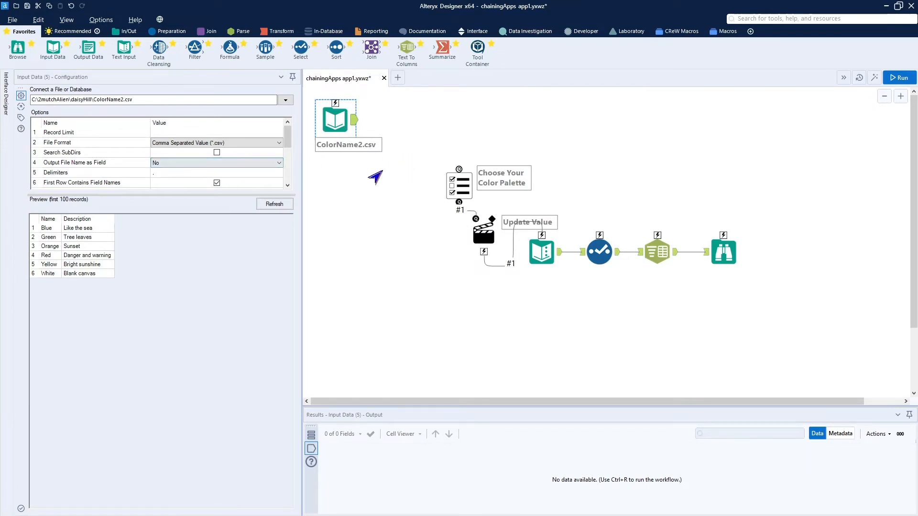
# Set the list box's values to an external source, using the file C:\2mutchAlien\daisyHill\ColorName2.csv
pyautogui.click(456, 177)
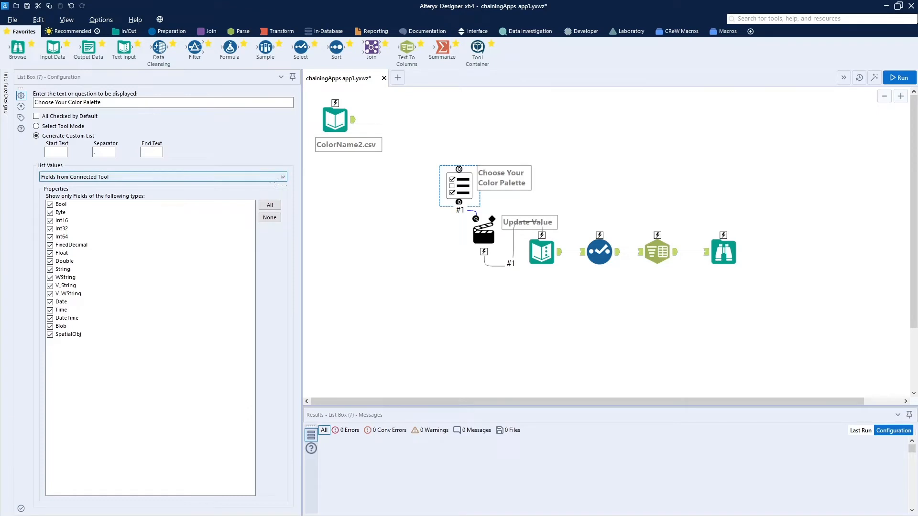
pyautogui.click(283, 177)
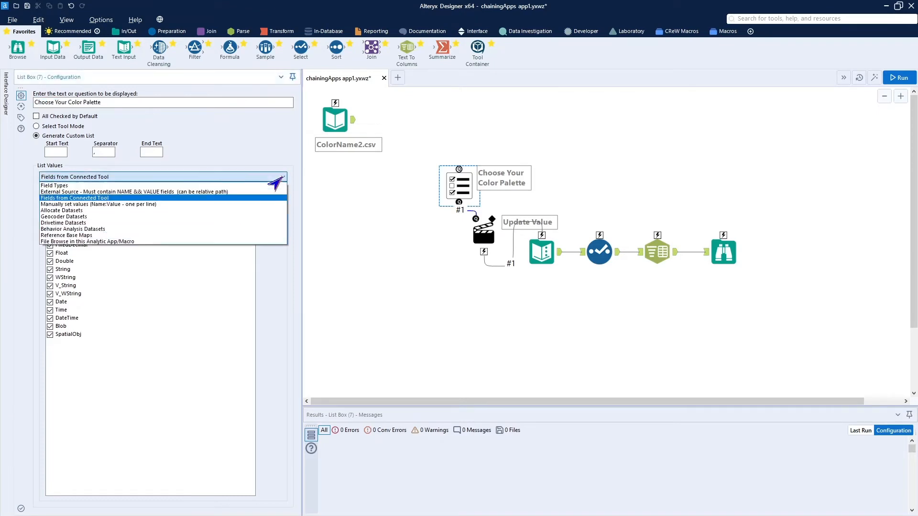
pyautogui.click(231, 192)
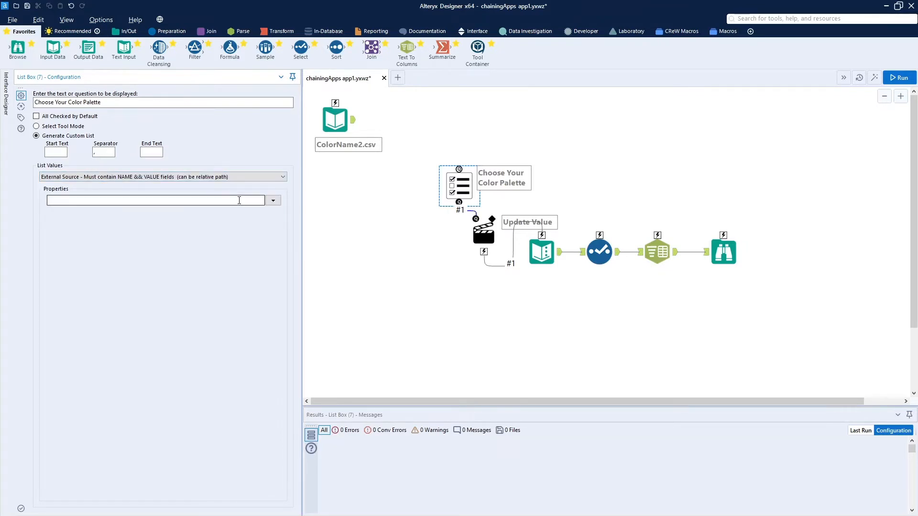
pyautogui.click(272, 201)
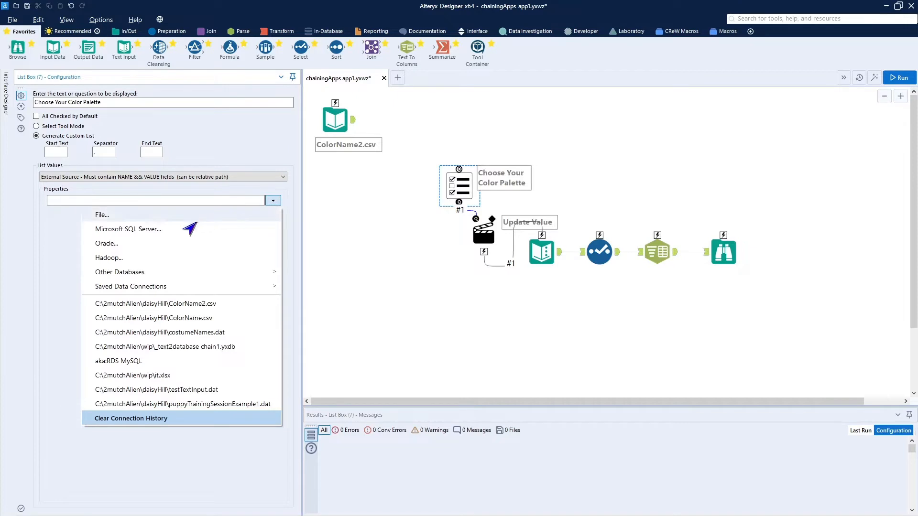
pyautogui.click(182, 305)
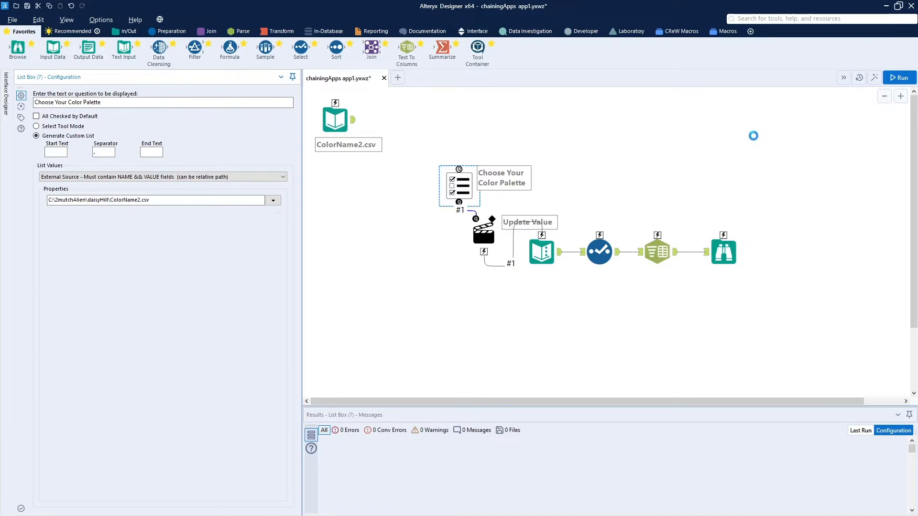
pyautogui.click(757, 136)
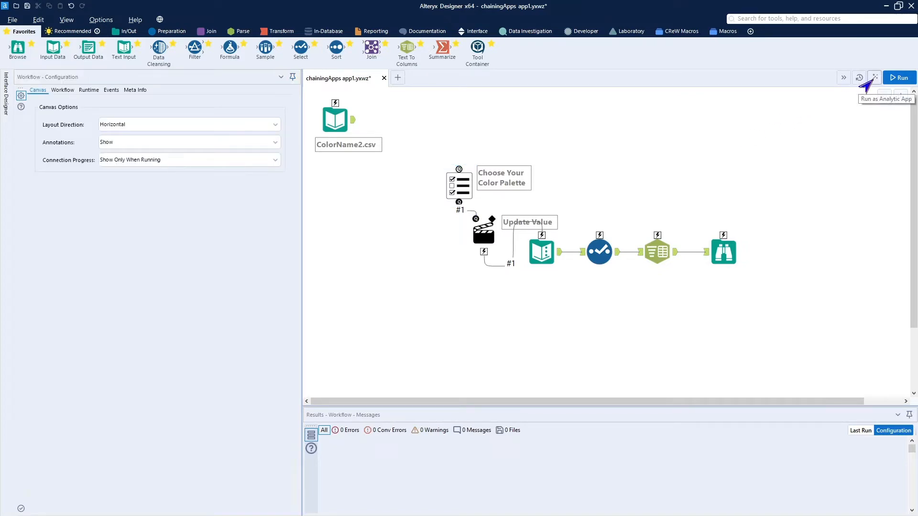
# Run the workflow as an analytic app to check the list box with its external source, and cancel it
pyautogui.click(874, 79)
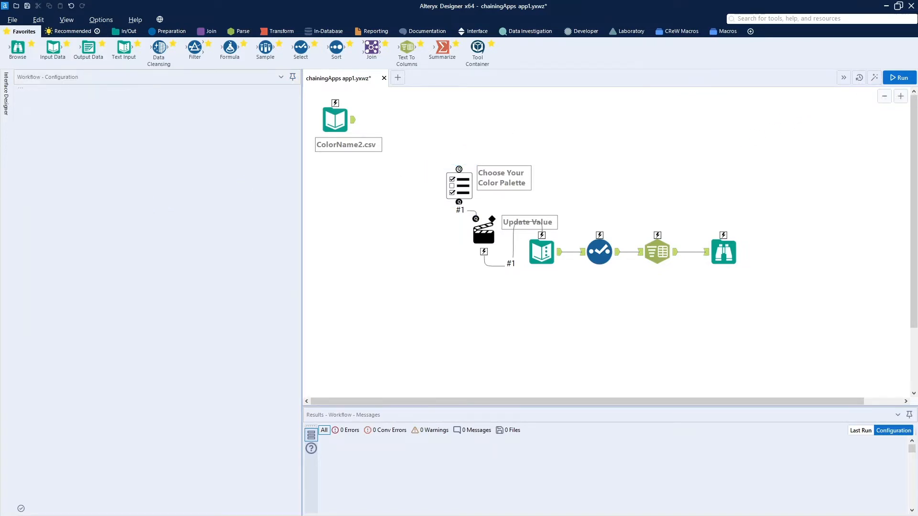
pyautogui.moveTo(0, 162); pyautogui.dragTo(350, 146)
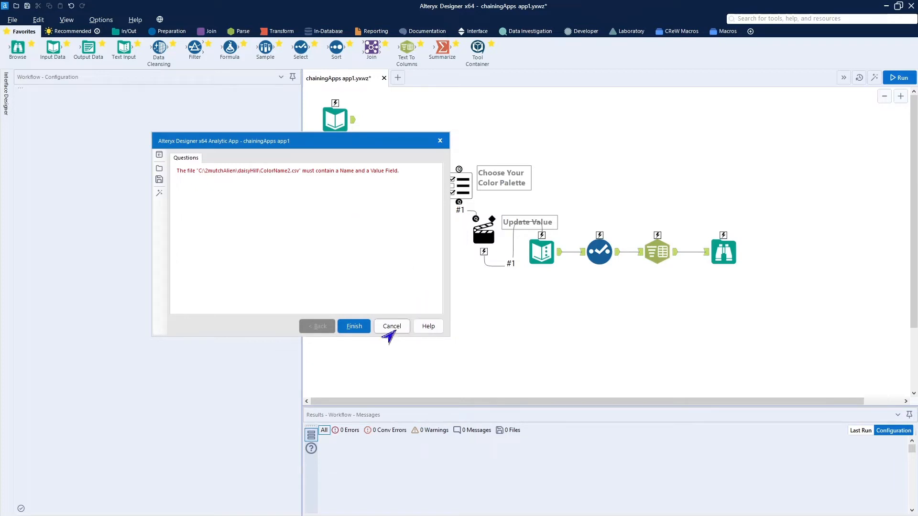
pyautogui.click(389, 327)
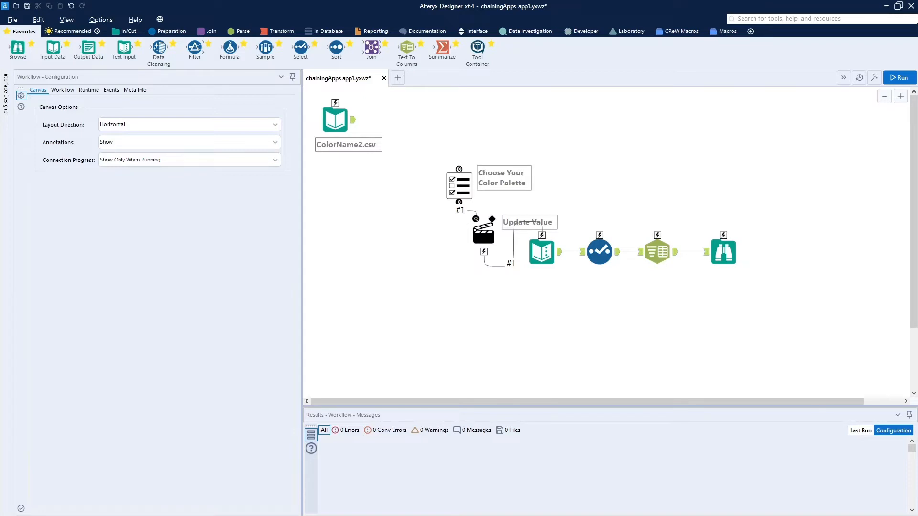
# Switch to TextPad, rename the Description column header in ColorName2.csv to Value, save the file, and move the window away
pyautogui.moveTo(0, 67); pyautogui.dragTo(284, 76)
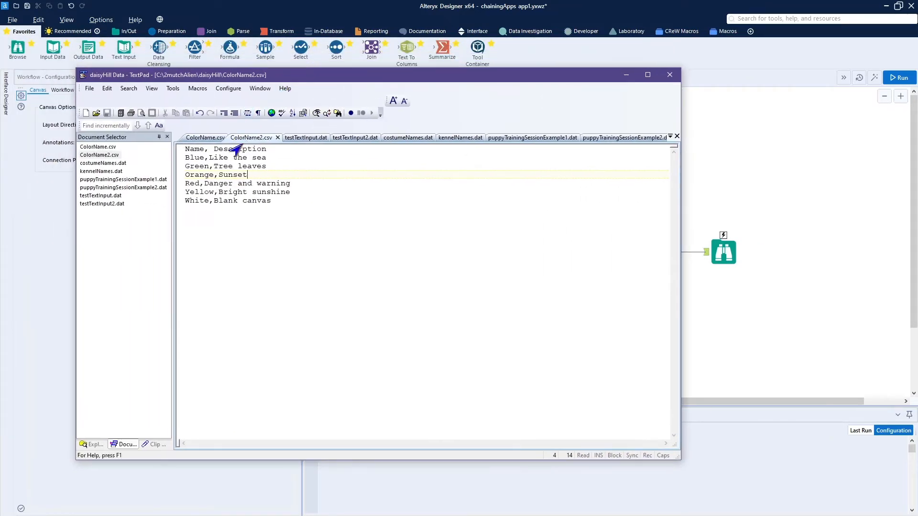
pyautogui.doubleClick(248, 145)
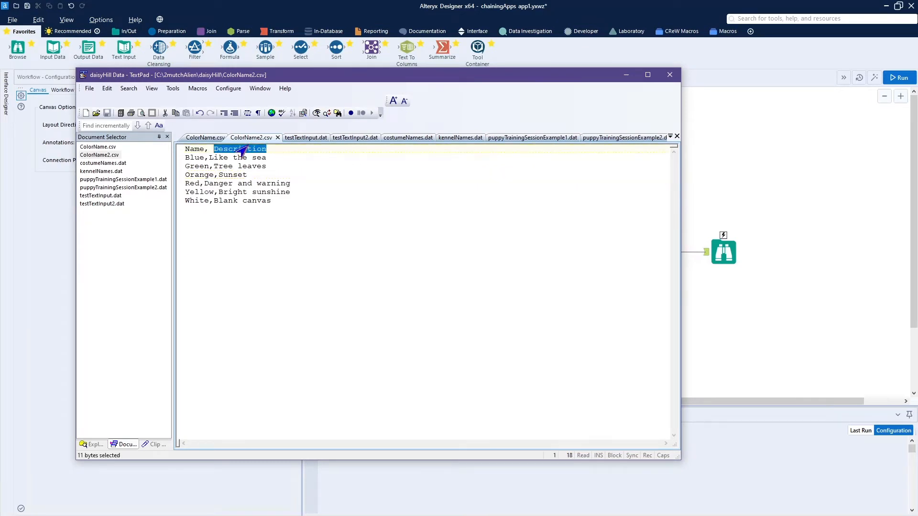
pyautogui.write('Value')
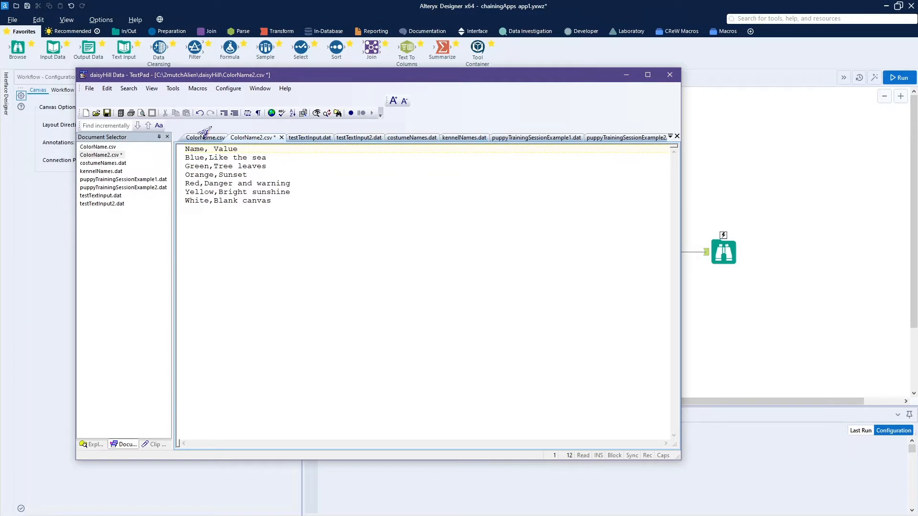
pyautogui.click(106, 114)
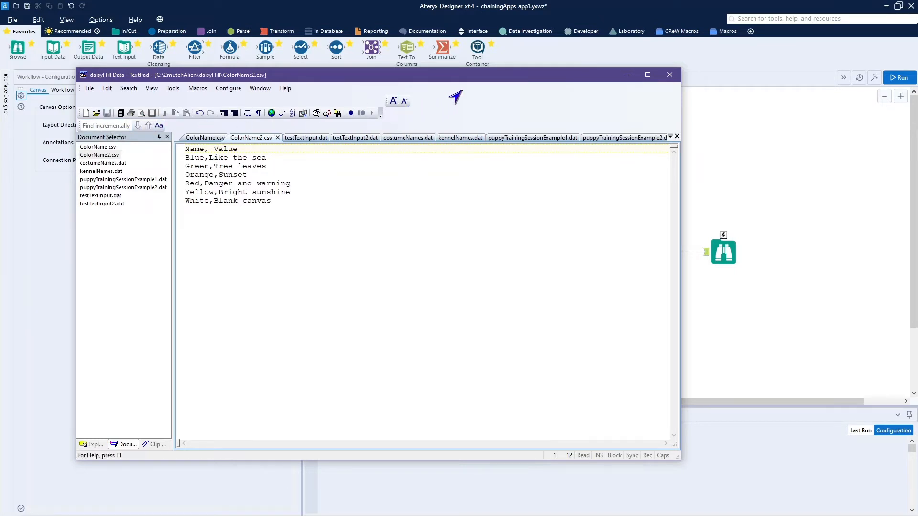
pyautogui.moveTo(451, 75); pyautogui.dragTo(0, 99)
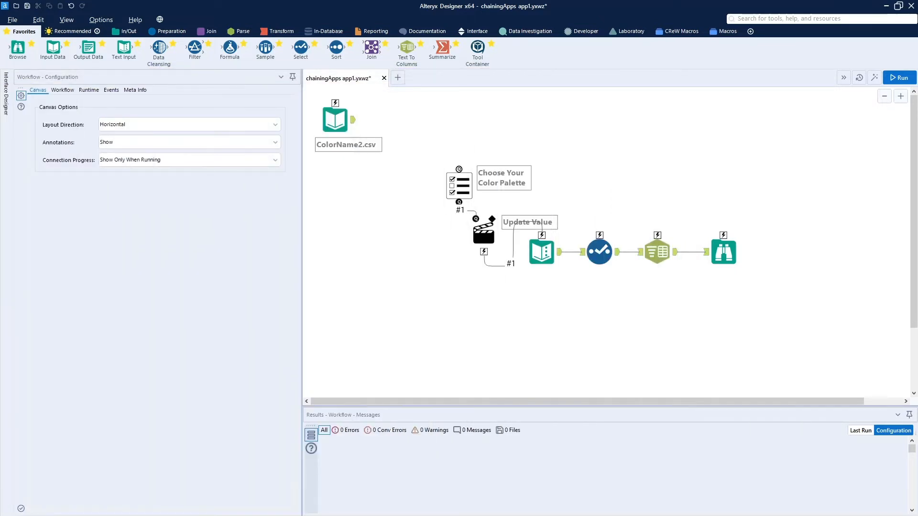
# Run the workflow as an analytic app with Blue, Red and Yellow selected, check the results, and exit the app
pyautogui.click(873, 78)
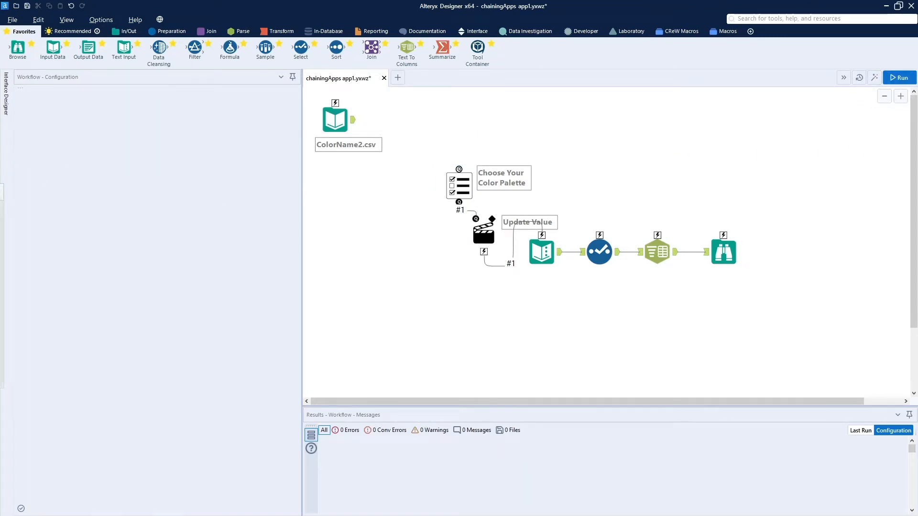
pyautogui.moveTo(0, 191); pyautogui.dragTo(426, 146)
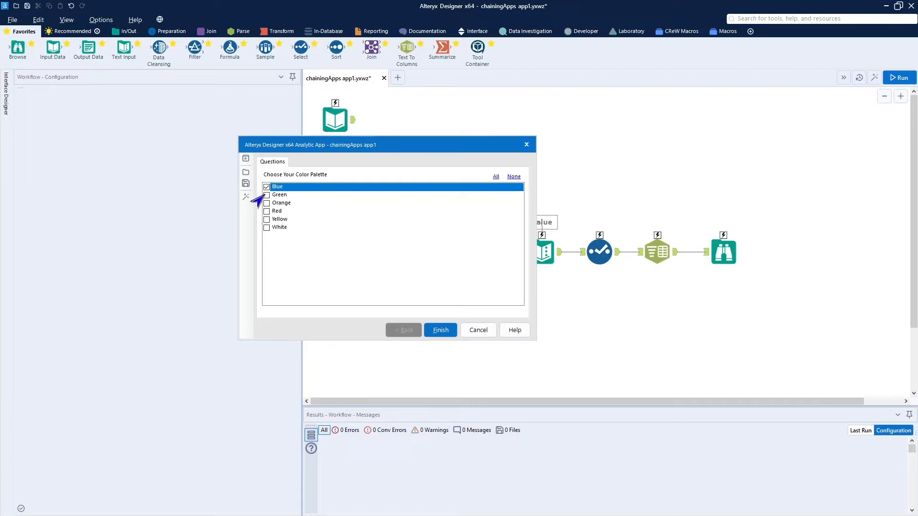
pyautogui.click(266, 211)
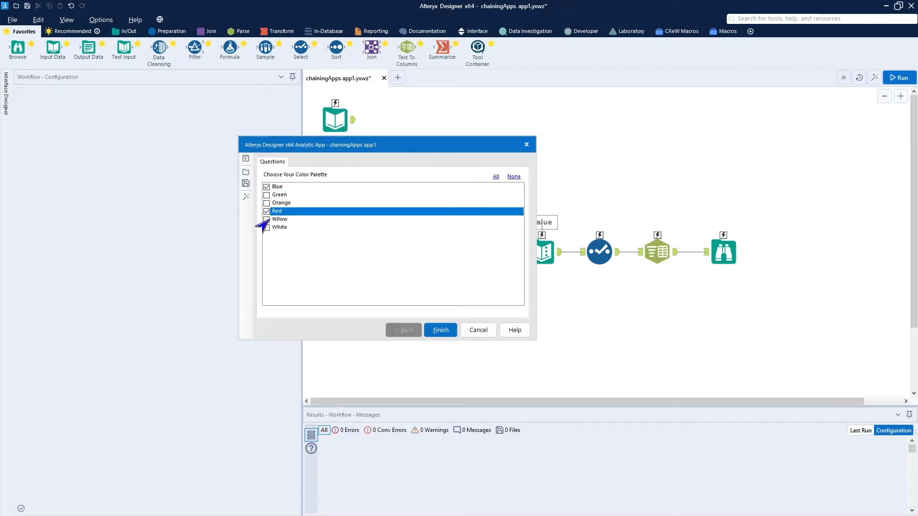
pyautogui.click(266, 219)
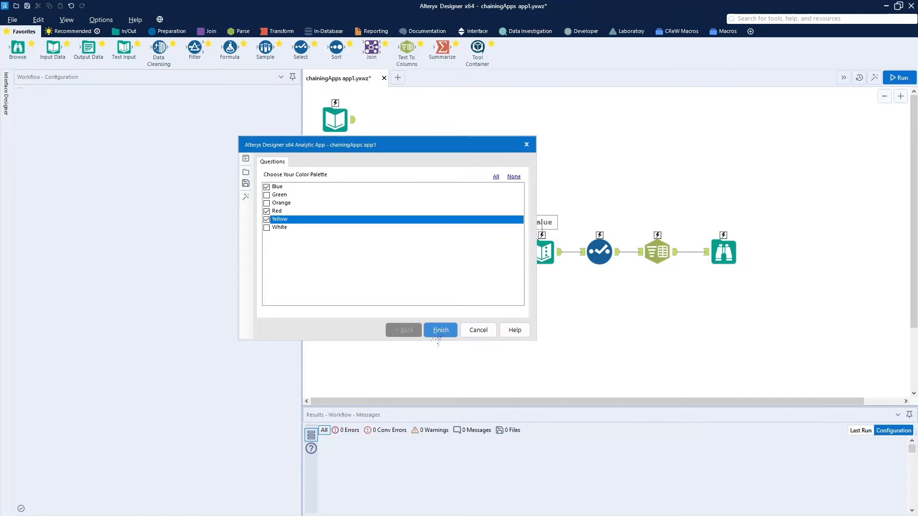
pyautogui.click(437, 331)
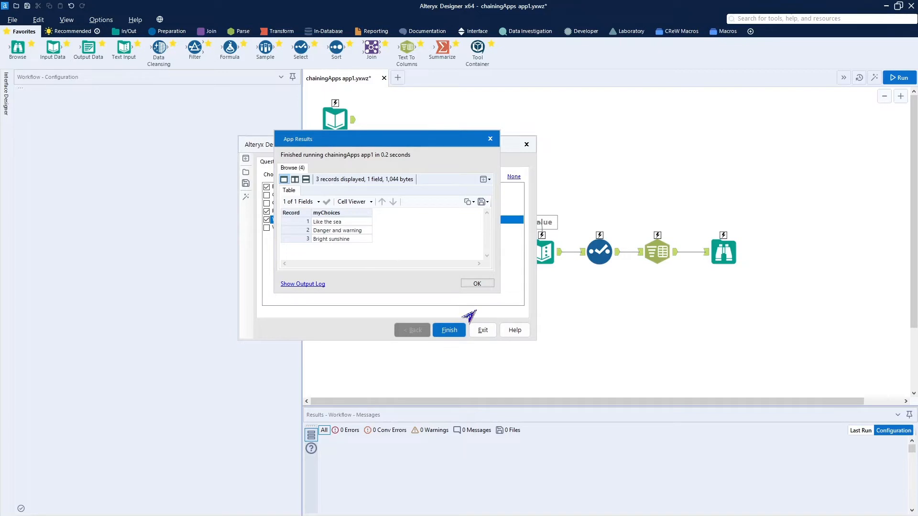
pyautogui.click(474, 287)
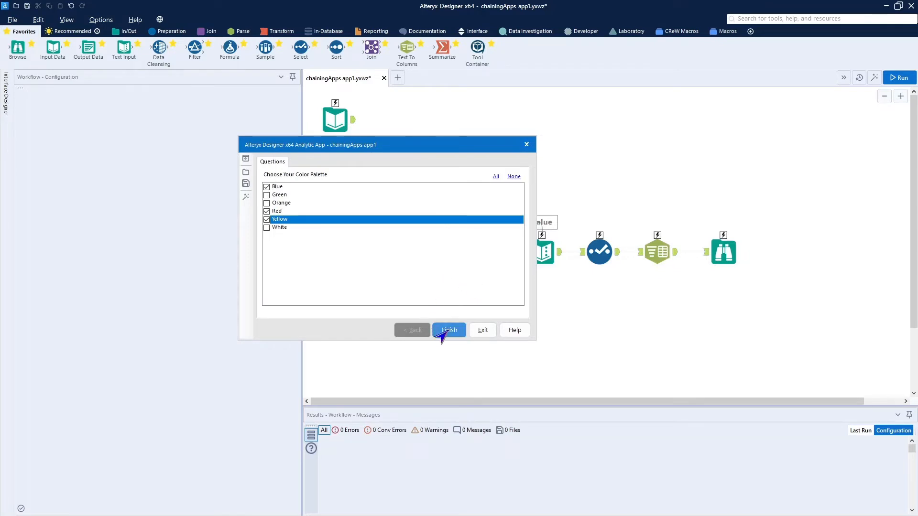
pyautogui.click(476, 331)
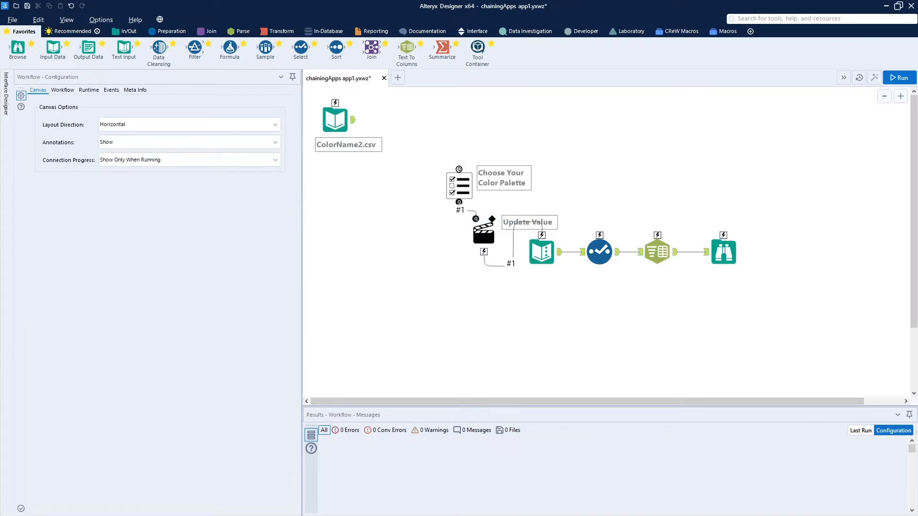
# Switch to TextPad, change the ColorName2.csv header row to Value, Name, save the file, and move the window away
pyautogui.moveTo(0, 101); pyautogui.dragTo(250, 76)
pyautogui.write('Valuie')
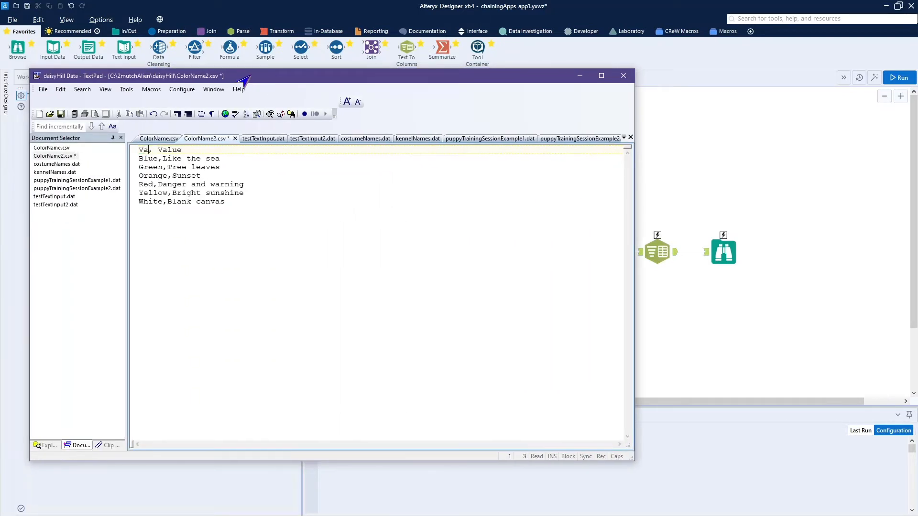
pyautogui.press('BackSpace')
pyautogui.press('BackSpace')
pyautogui.write('e')
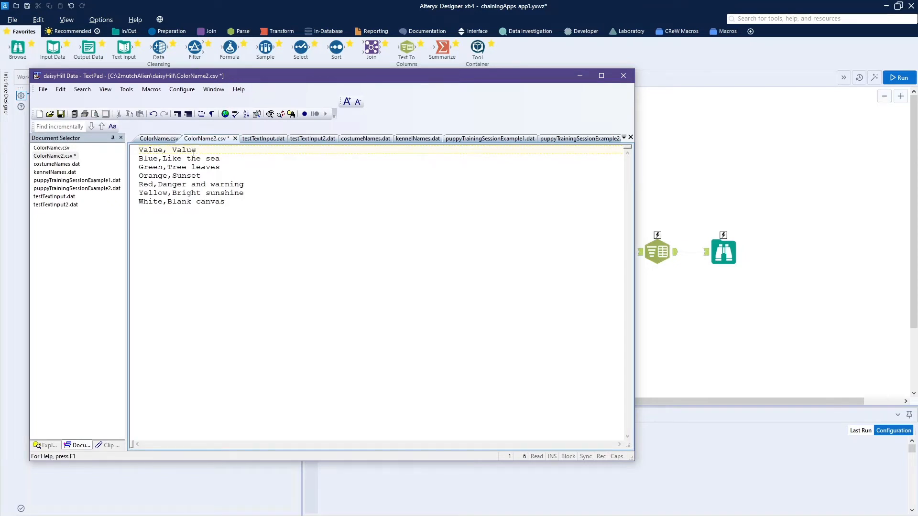
pyautogui.doubleClick(176, 152)
pyautogui.write('Name')
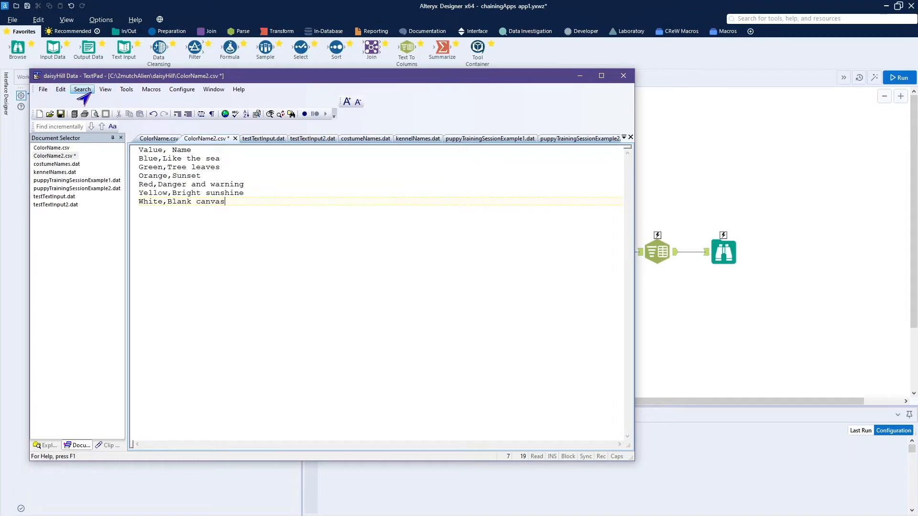
pyautogui.click(59, 113)
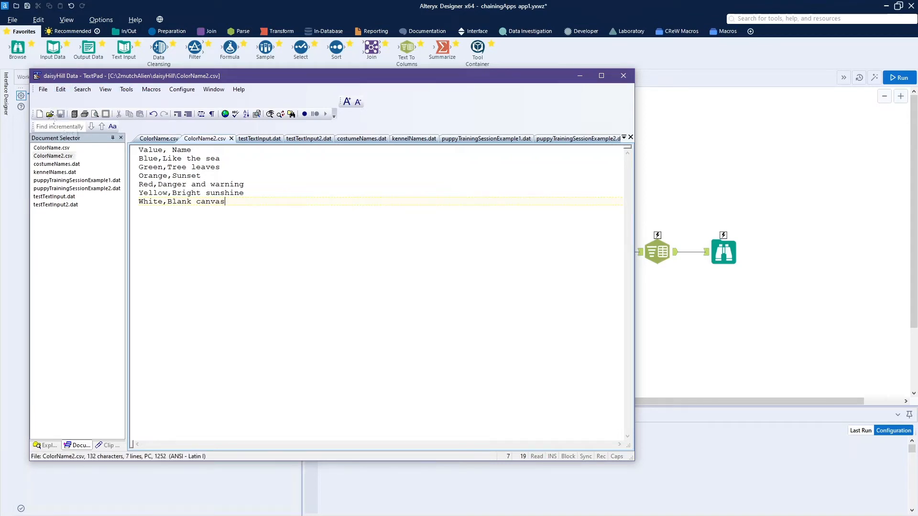
pyautogui.moveTo(401, 85); pyautogui.dragTo(0, 91)
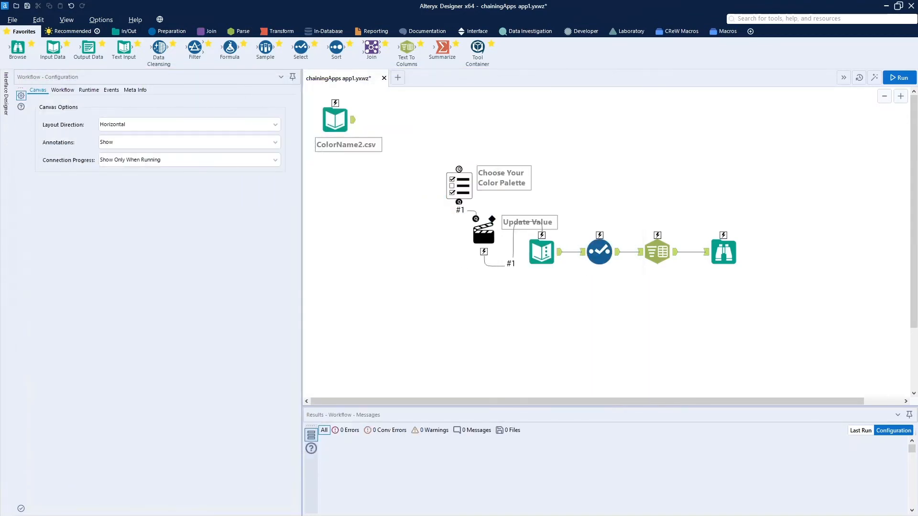
# Run the analytic app with Tree leaves and Sunset selected, check the myChoices results, and exit back to the list box
pyautogui.click(873, 77)
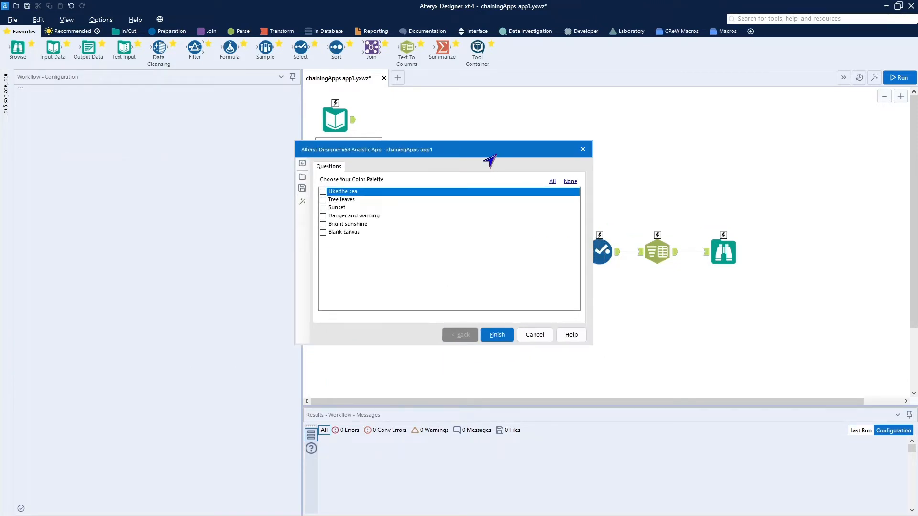
pyautogui.click(322, 200)
pyautogui.click(323, 208)
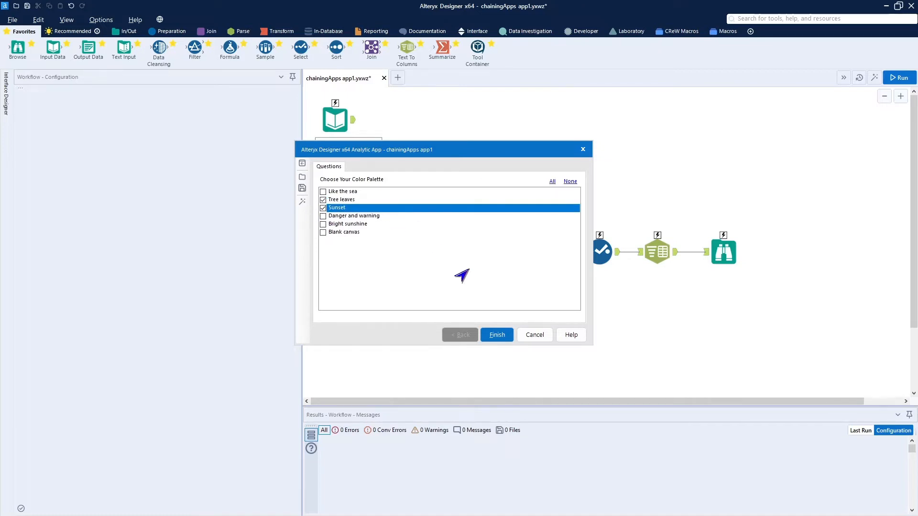
pyautogui.click(495, 338)
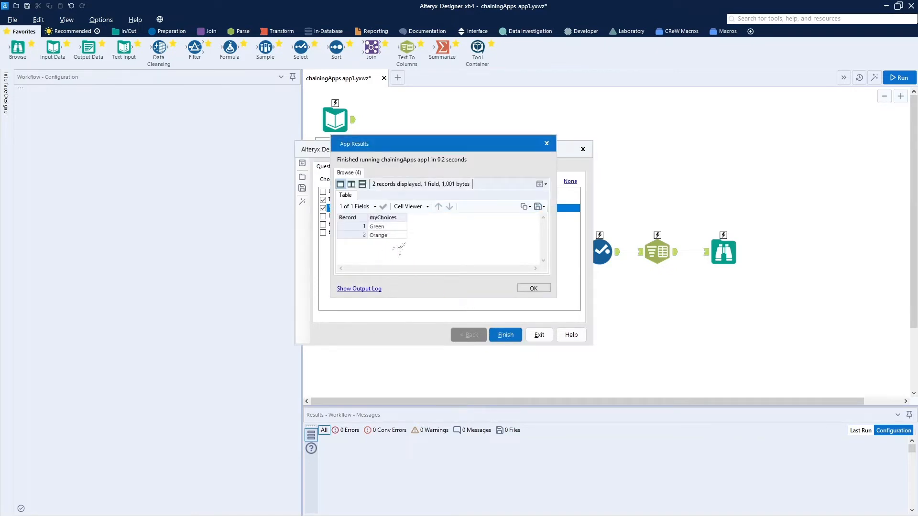
pyautogui.click(532, 289)
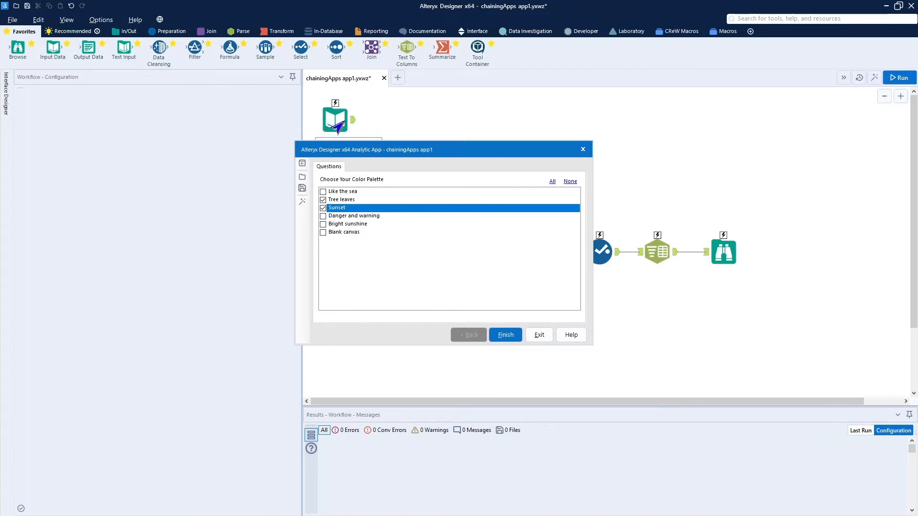
pyautogui.click(535, 337)
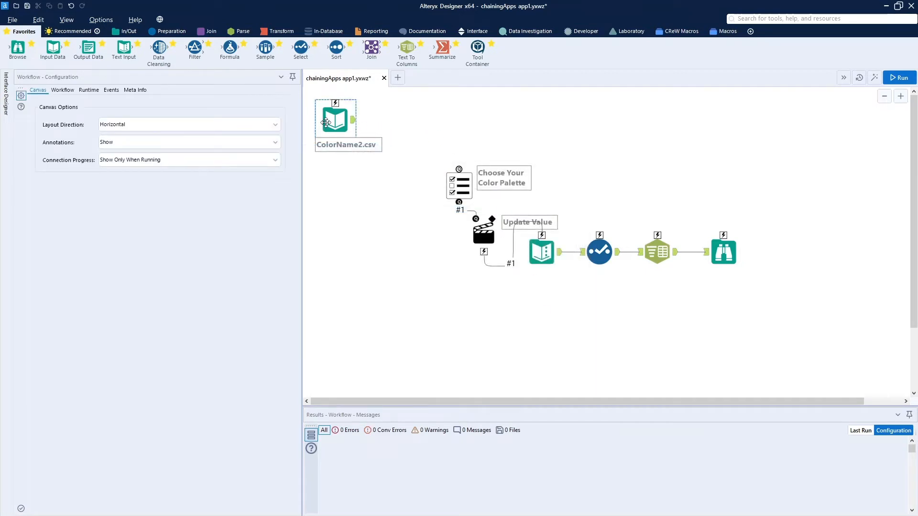
pyautogui.click(458, 193)
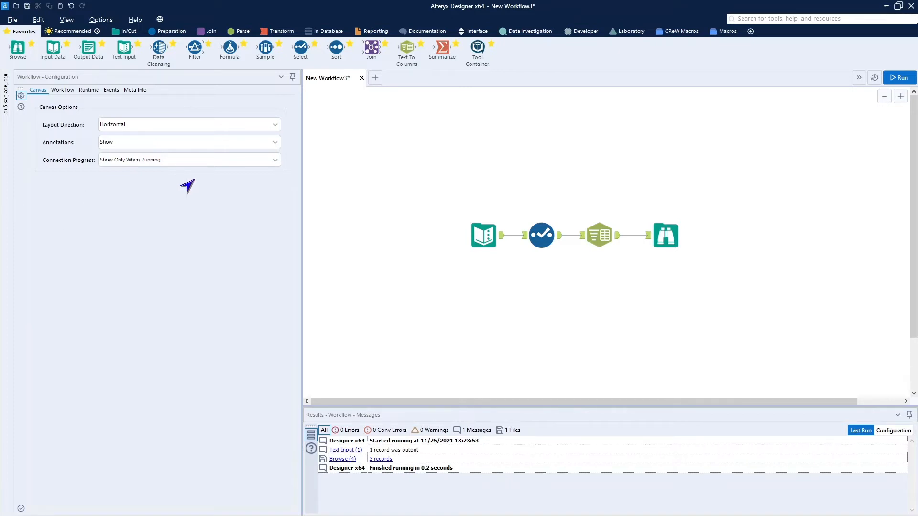
# Paste the copied DAISYHILL.MyColor database input and its Cross Tab tool above the existing tools in New Workflow3
pyautogui.rightClick(367, 151)
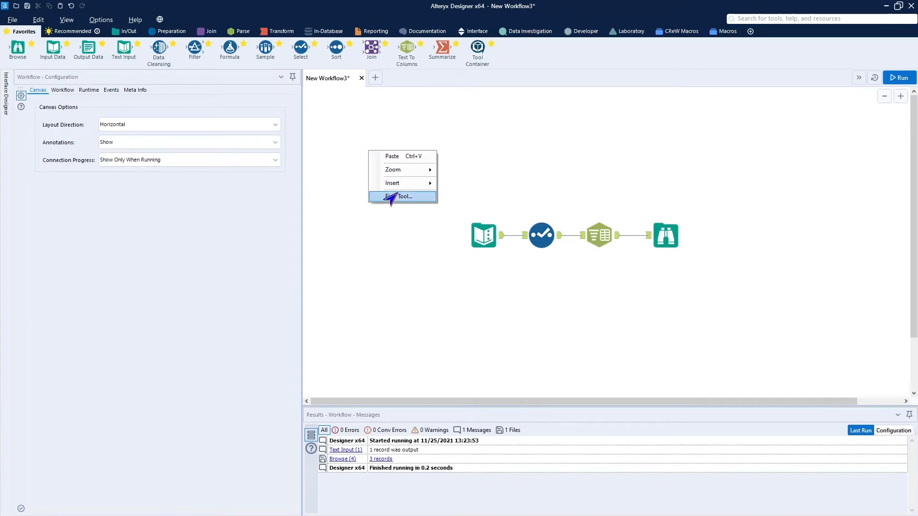
pyautogui.click(397, 160)
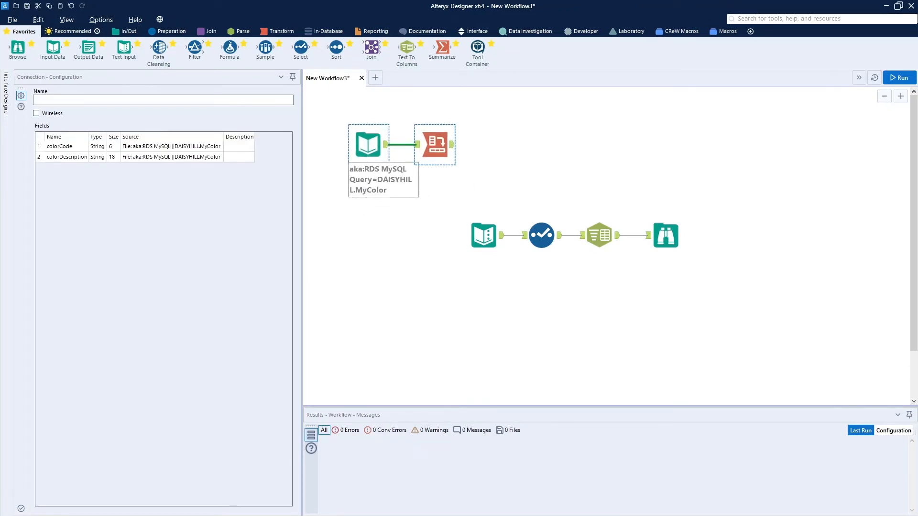
# Examine the MyColor table in MySQL Workbench, and run the workflow to examine the Cross Tab output
pyautogui.moveTo(0, 29); pyautogui.dragTo(226, 56)
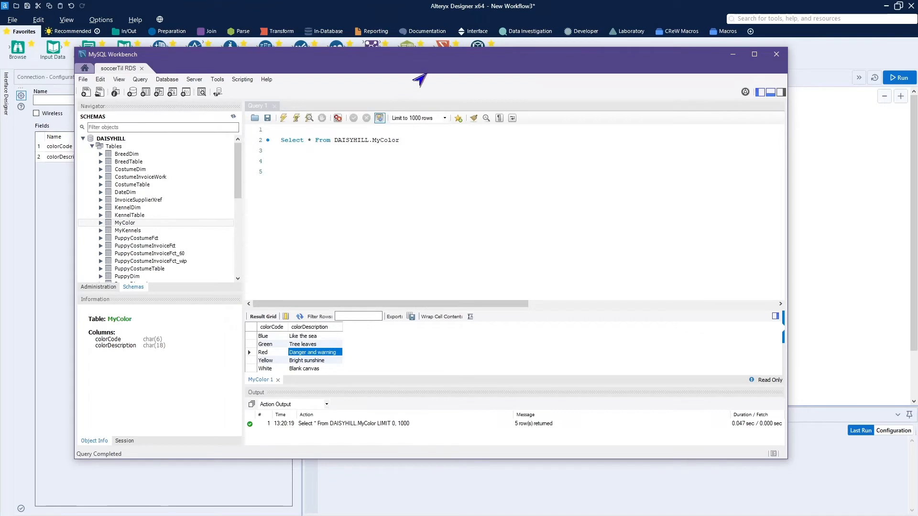
pyautogui.moveTo(413, 67); pyautogui.dragTo(0, 79)
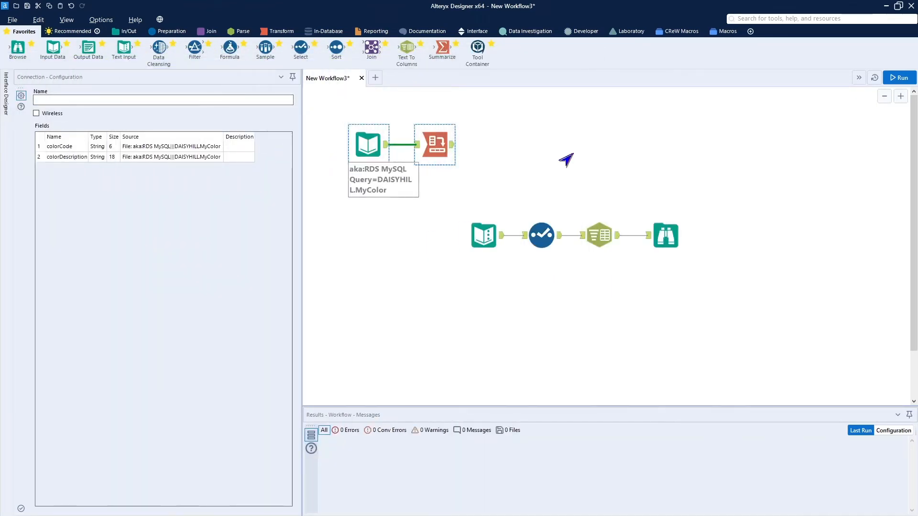
pyautogui.click(897, 78)
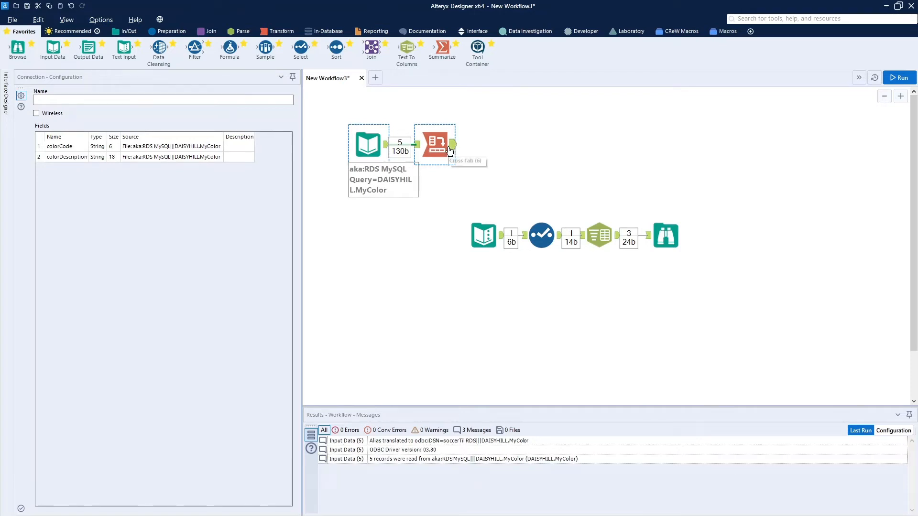
pyautogui.click(452, 151)
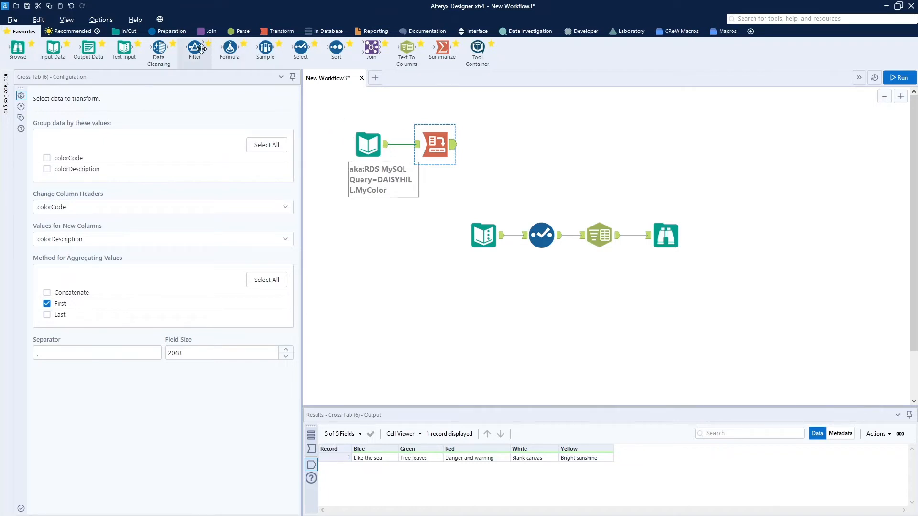
# Add a List Box tool below the database input and shift the Text Input chain down and to the right
pyautogui.click(477, 32)
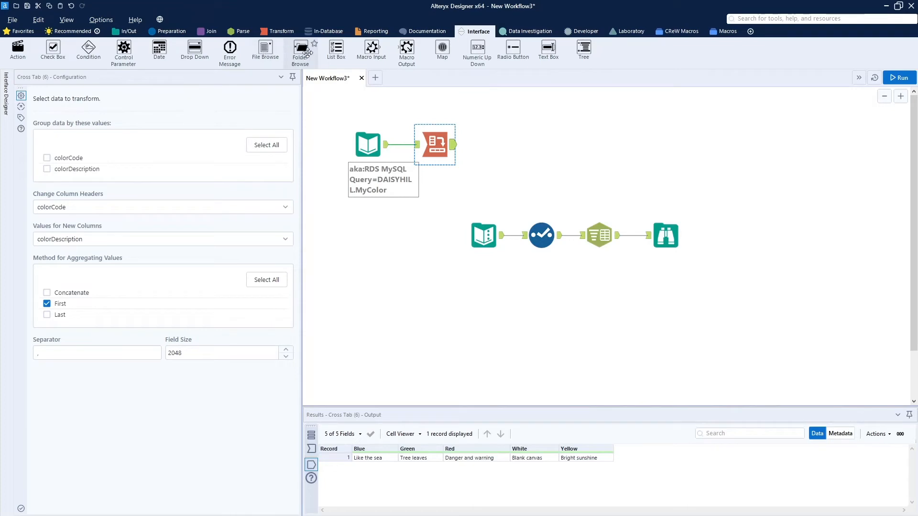
pyautogui.moveTo(336, 48); pyautogui.dragTo(484, 135)
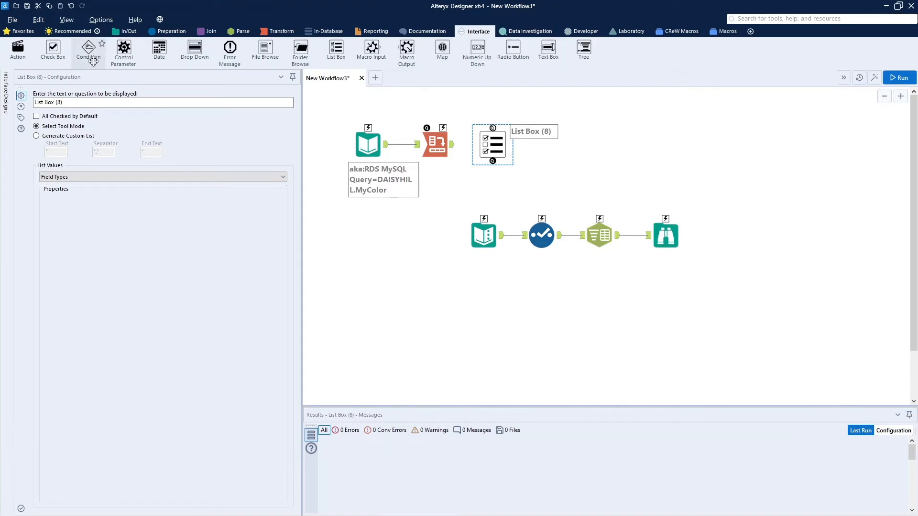
pyautogui.moveTo(53, 50); pyautogui.dragTo(517, 192)
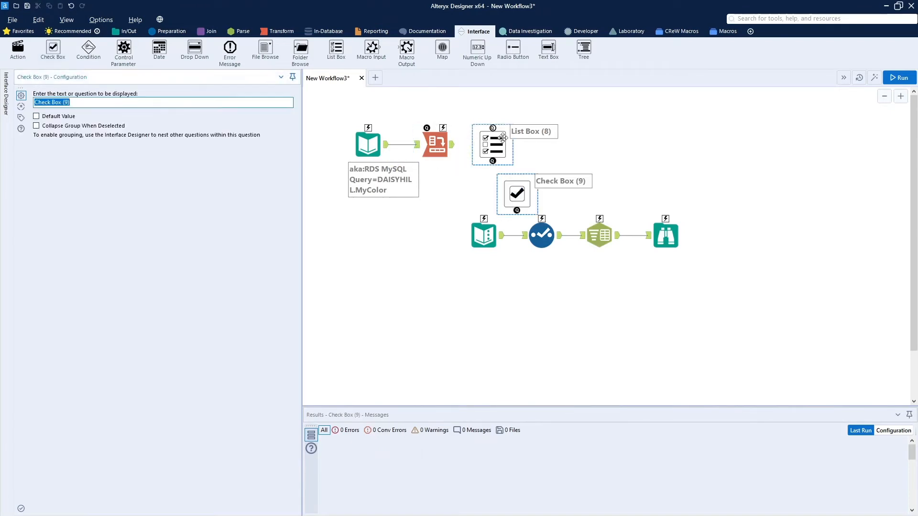
pyautogui.moveTo(500, 139); pyautogui.dragTo(707, 240)
pyautogui.moveTo(608, 243); pyautogui.dragTo(658, 284)
pyautogui.moveTo(504, 197); pyautogui.dragTo(442, 275)
pyautogui.moveTo(402, 243)
pyautogui.mouseDown()
pyautogui.moveTo(455, 273)
pyautogui.moveTo(410, 259)
pyautogui.mouseUp()
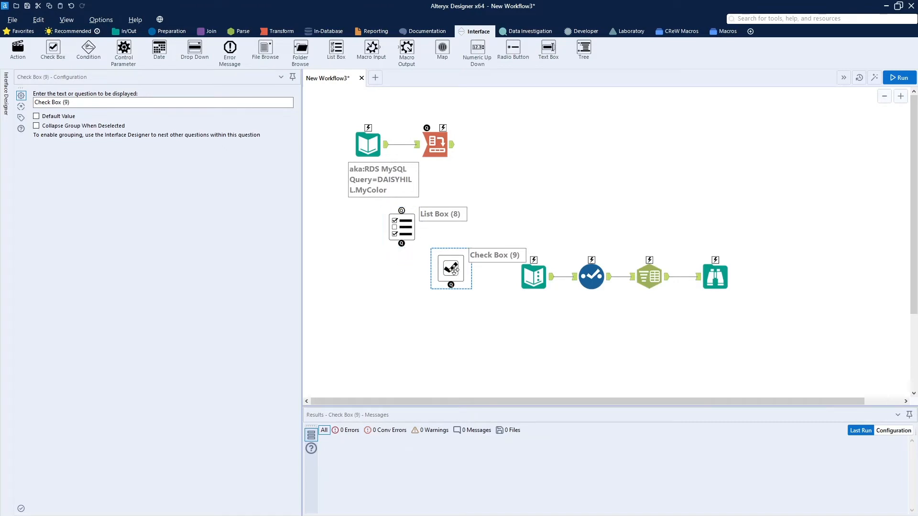
pyautogui.press('Delete')
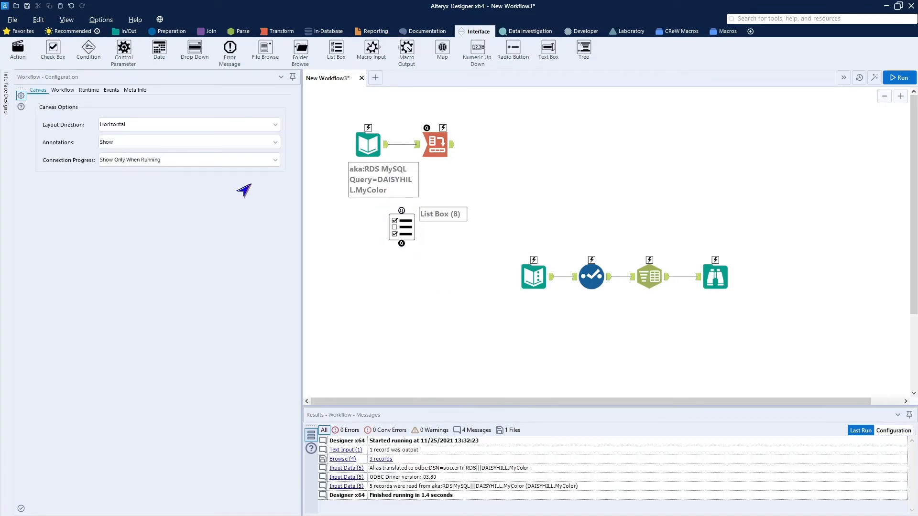
# Attach an Action tool to the list box and set the list box to generate a comma-separated custom list without start or end text
pyautogui.moveTo(9, 48); pyautogui.dragTo(444, 278)
pyautogui.click(404, 222)
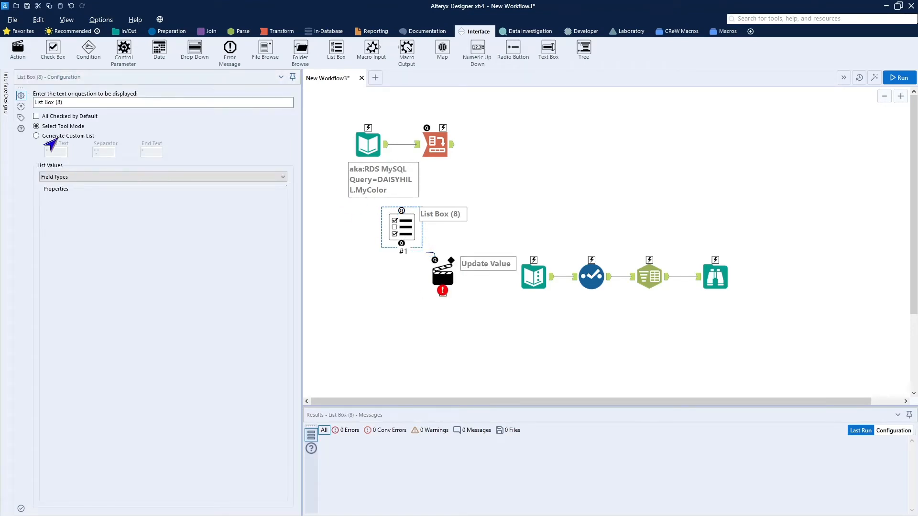
pyautogui.click(62, 153)
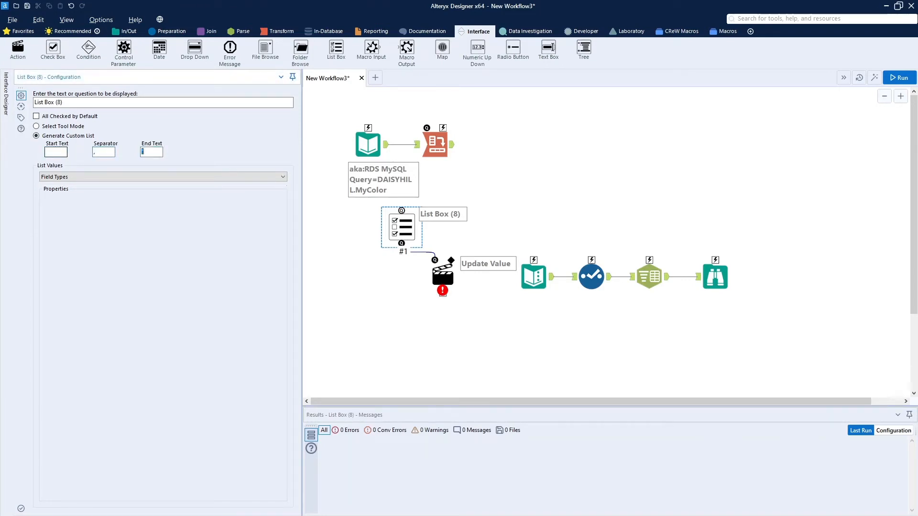
# Connect the Action tool to the Text Input tool and move the Text Input slightly lower, nearer the Action tool
pyautogui.click(442, 287)
pyautogui.moveTo(444, 290); pyautogui.dragTo(535, 276)
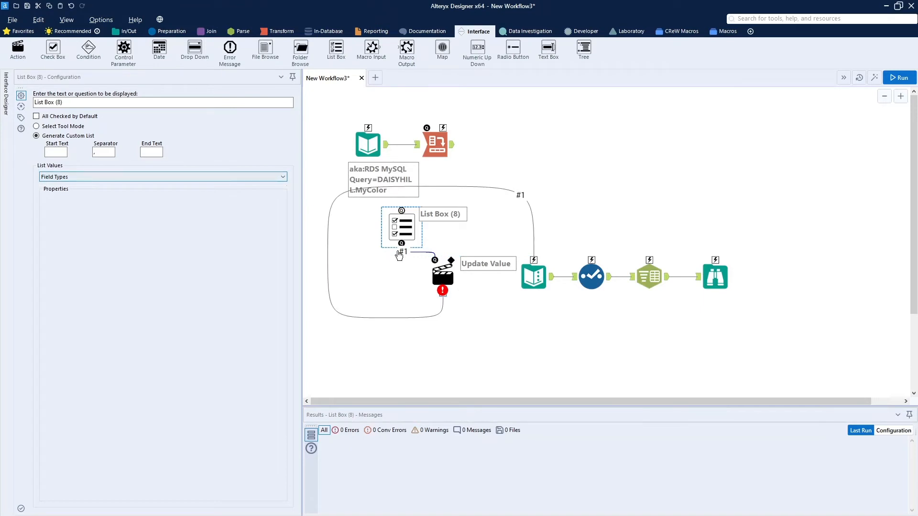
pyautogui.click(538, 278)
pyautogui.moveTo(538, 278); pyautogui.dragTo(521, 305)
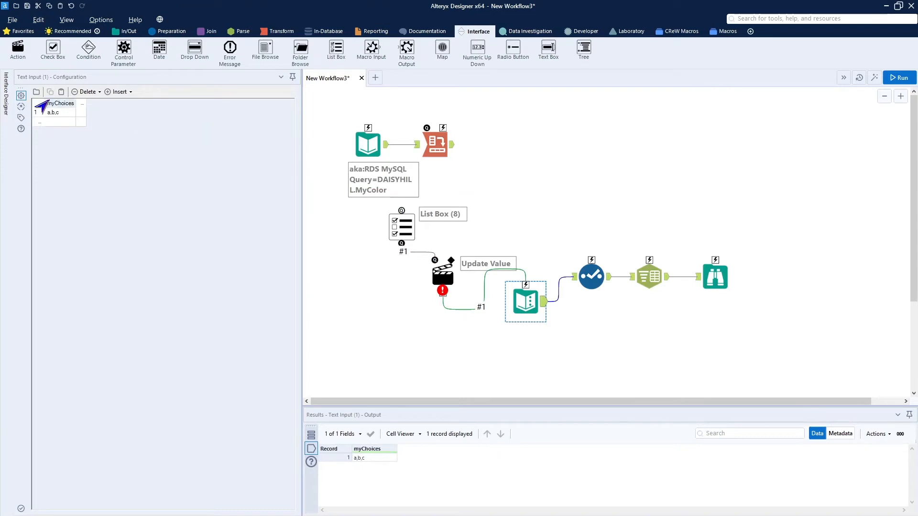
# Configure the Action tool to update the Text Input's data value "a,b,c"
pyautogui.click(443, 271)
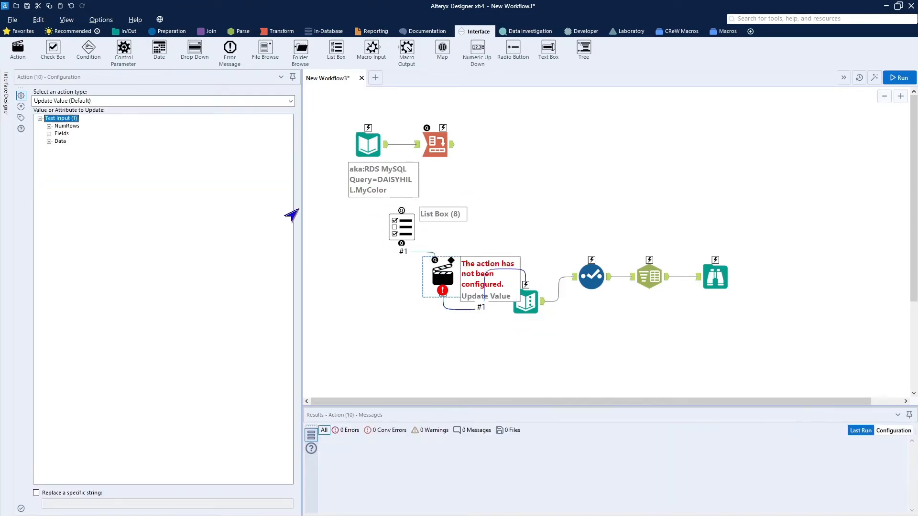
pyautogui.click(49, 141)
pyautogui.click(58, 149)
pyautogui.click(79, 157)
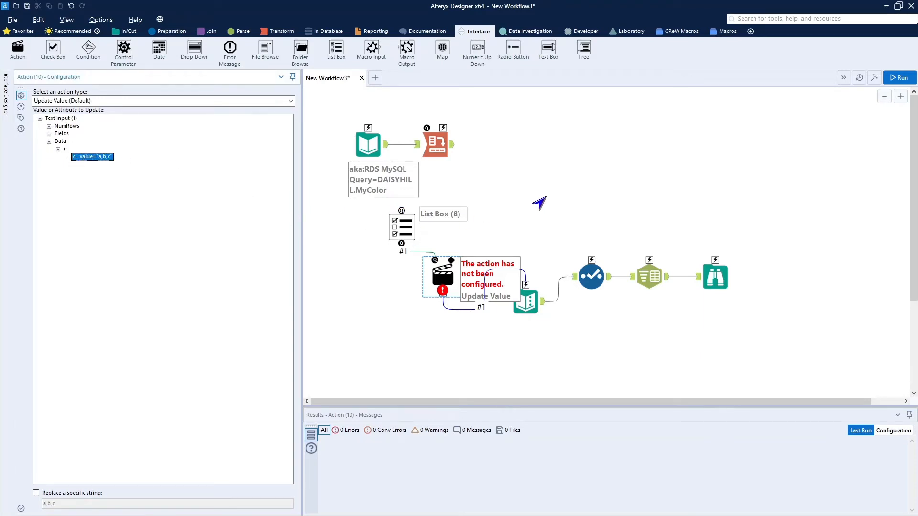
# Connect the Cross Tab output to the list box's question input and view the list box's configuration
pyautogui.click(702, 185)
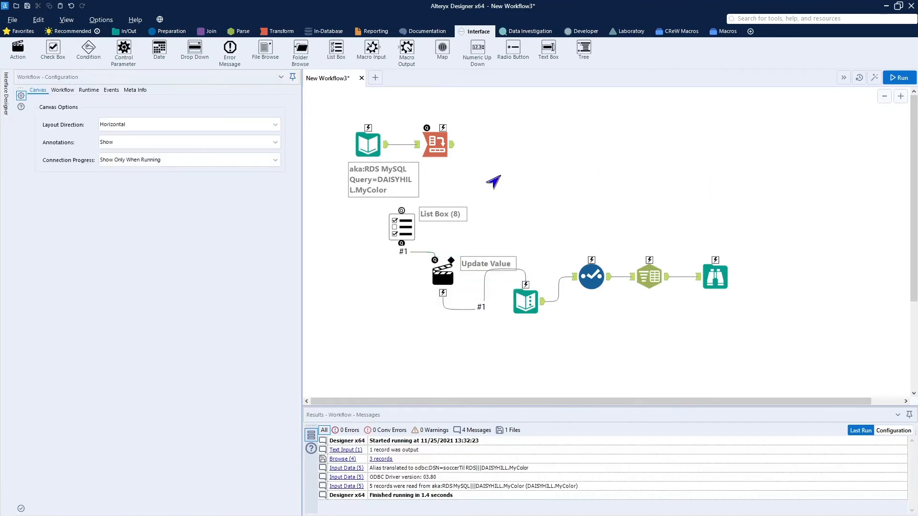
pyautogui.moveTo(452, 147); pyautogui.dragTo(401, 209)
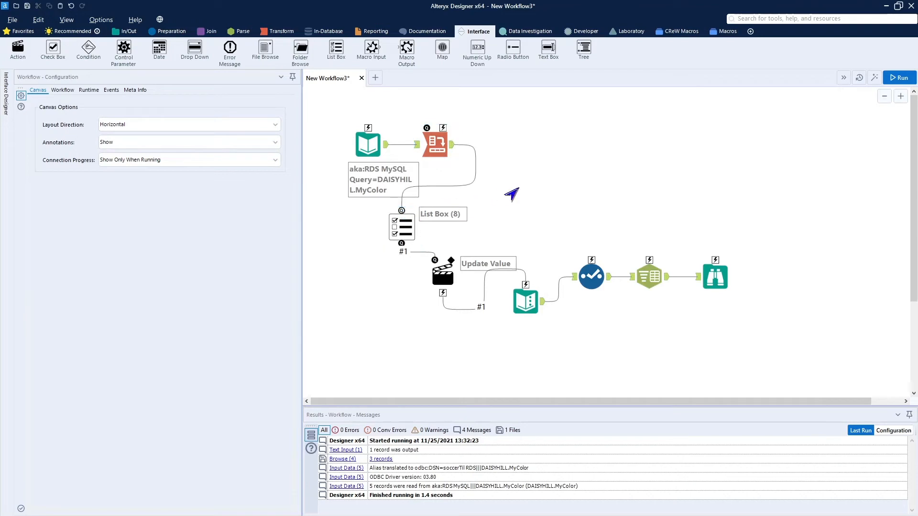
pyautogui.click(401, 224)
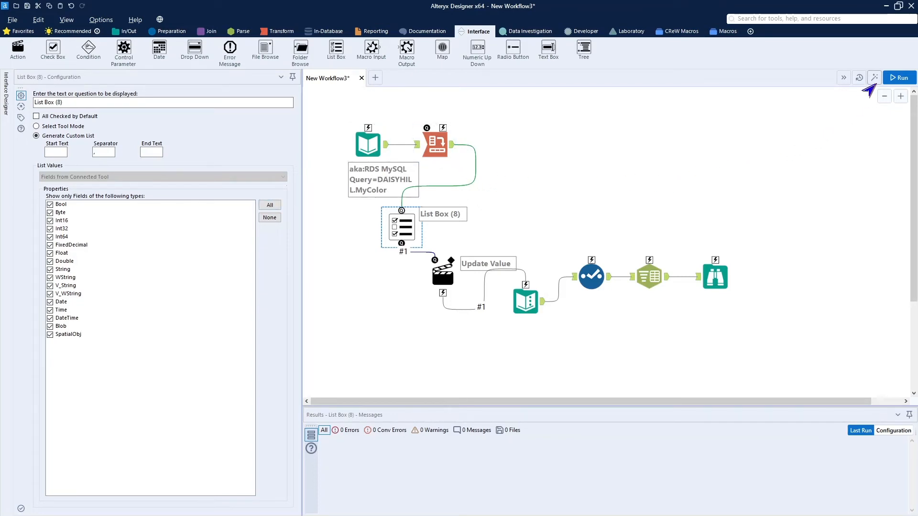
# Test the workflow as an analytic app without choosing any values, inspect its output log, and exit the app
pyautogui.click(871, 83)
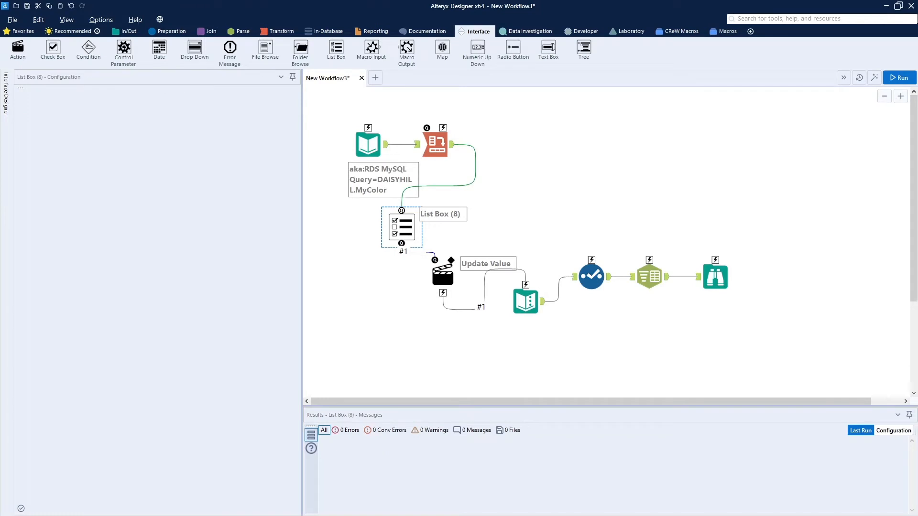
pyautogui.moveTo(236, 174); pyautogui.dragTo(670, 203)
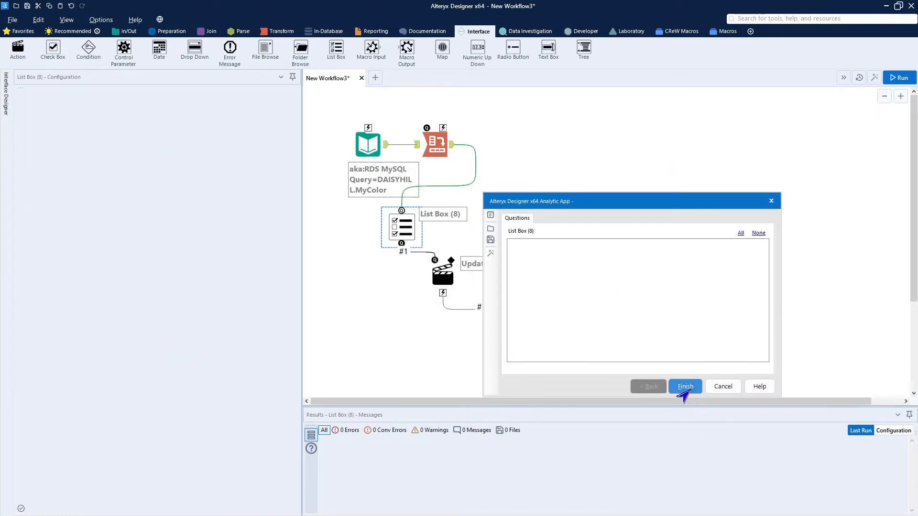
pyautogui.click(685, 387)
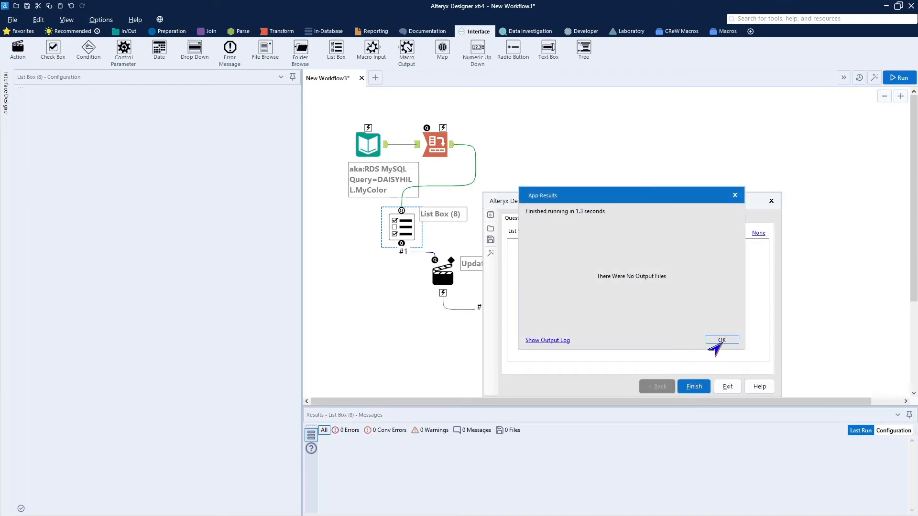
pyautogui.click(549, 340)
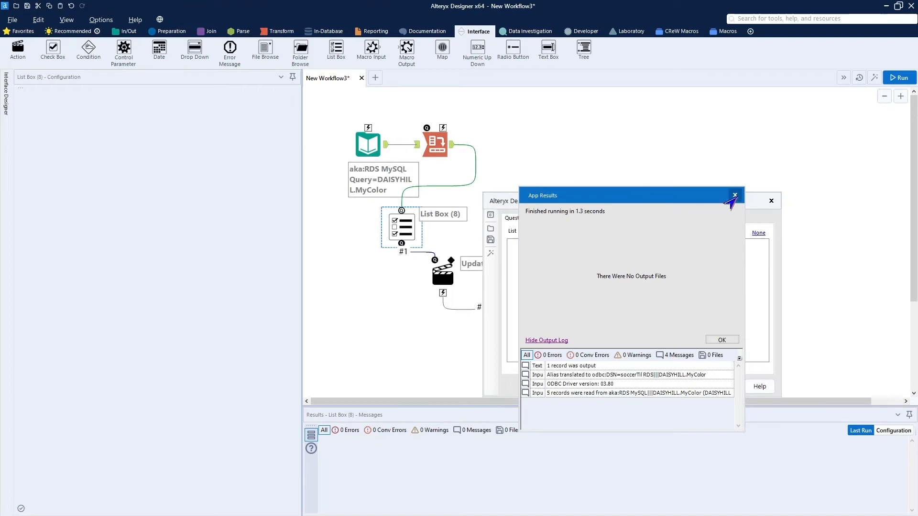
pyautogui.click(734, 196)
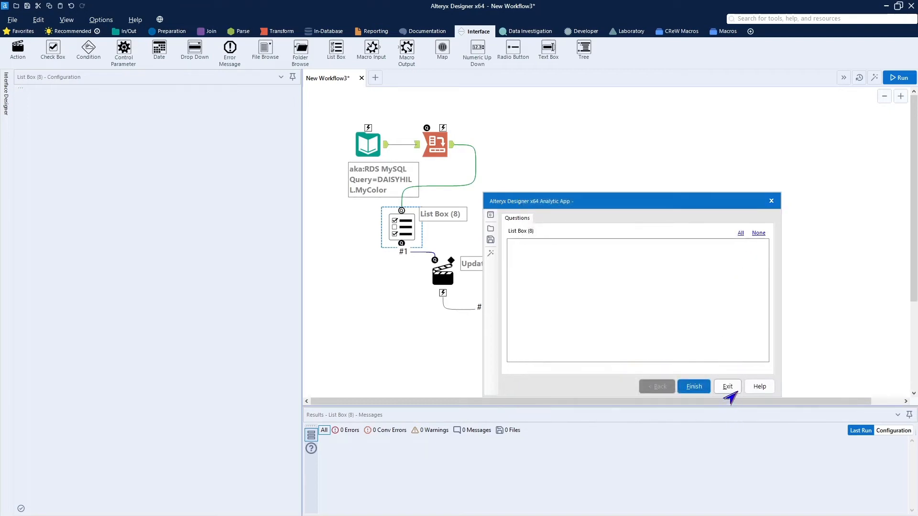
pyautogui.click(727, 386)
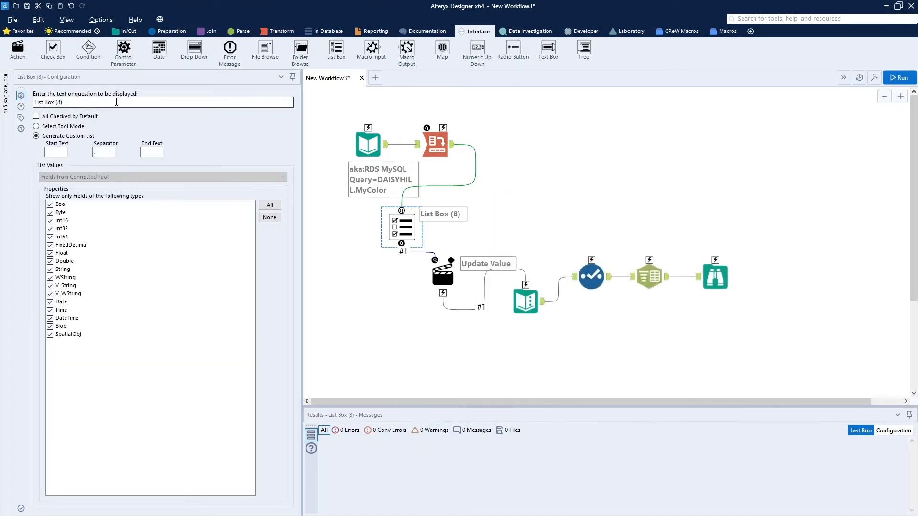
# Set the list box's displayed question text to "Select Your Color Palette"
pyautogui.click(116, 103)
pyautogui.write('Select Yo')
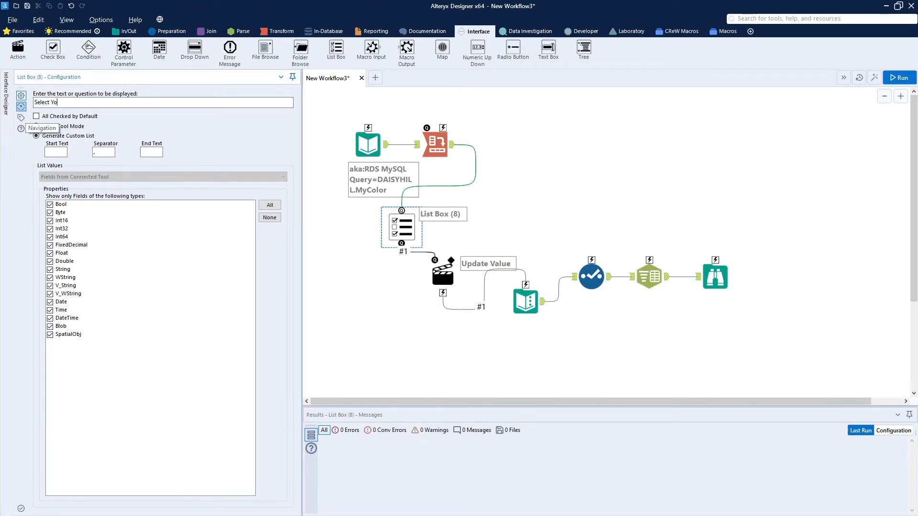
pyautogui.write('ur Color Palette')
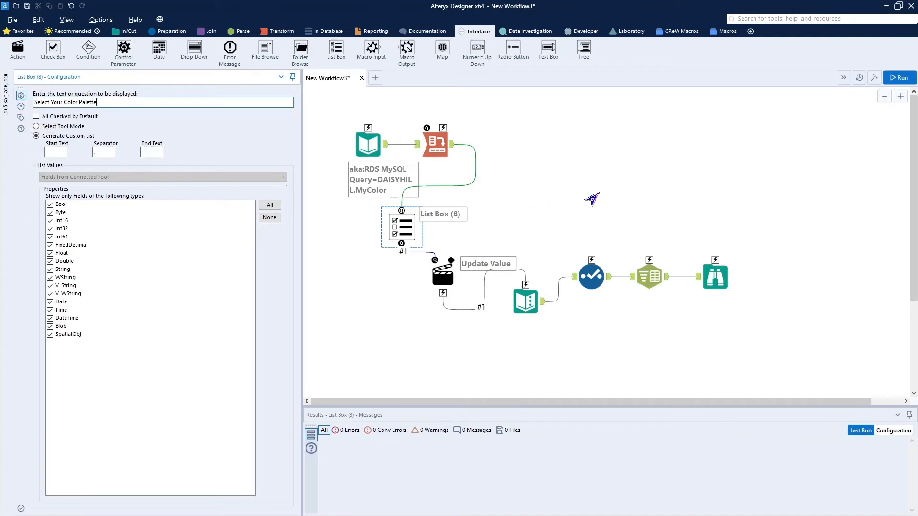
pyautogui.click(590, 196)
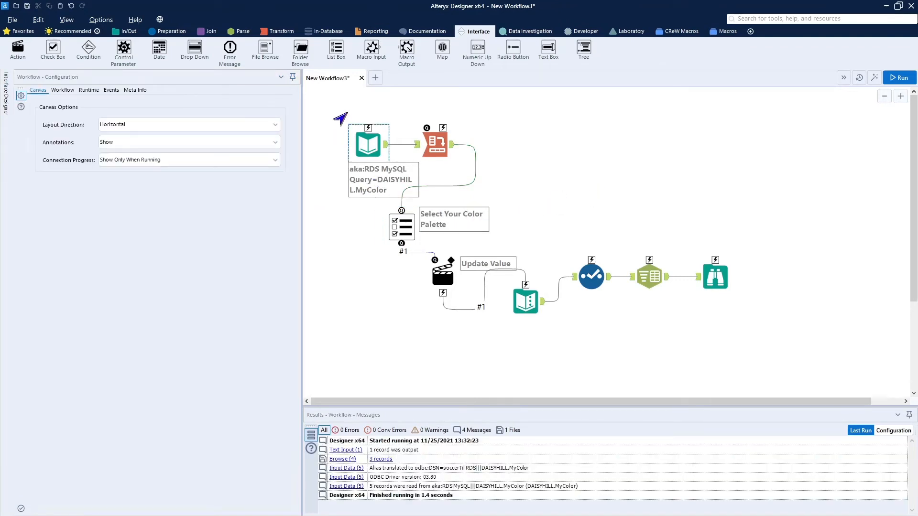
pyautogui.moveTo(316, 119); pyautogui.dragTo(462, 186)
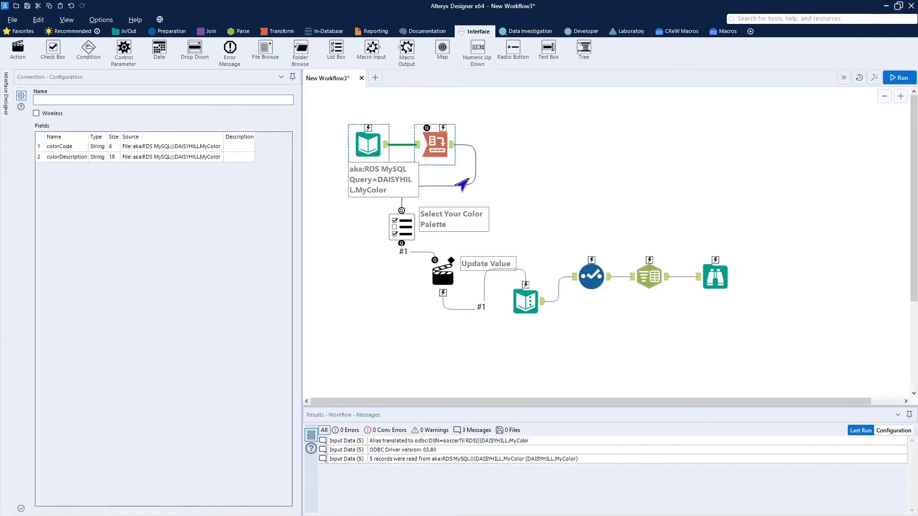
pyautogui.press('Delete')
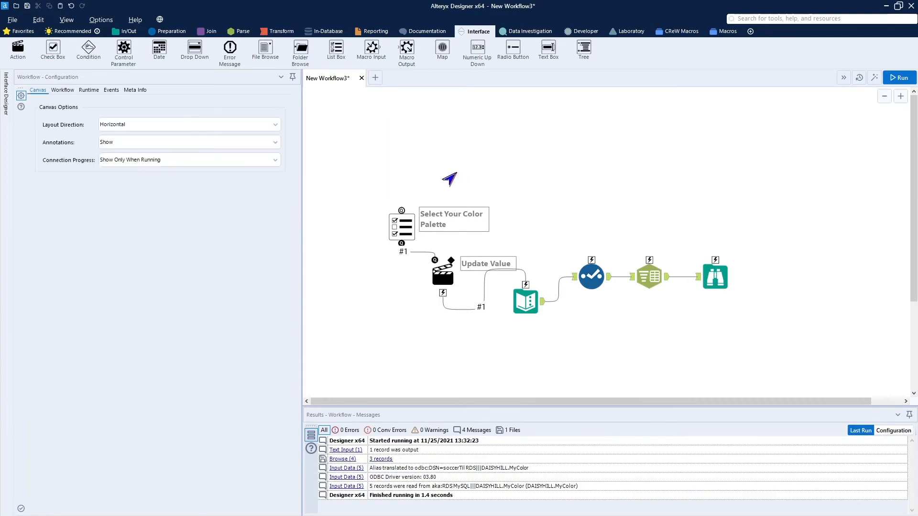
pyautogui.hotkey('ctrl', 'z')
# Cut the MySQL database input and its Cross Tab tool out of the workflow
pyautogui.moveTo(324, 104); pyautogui.dragTo(433, 152)
pyautogui.rightClick(435, 142)
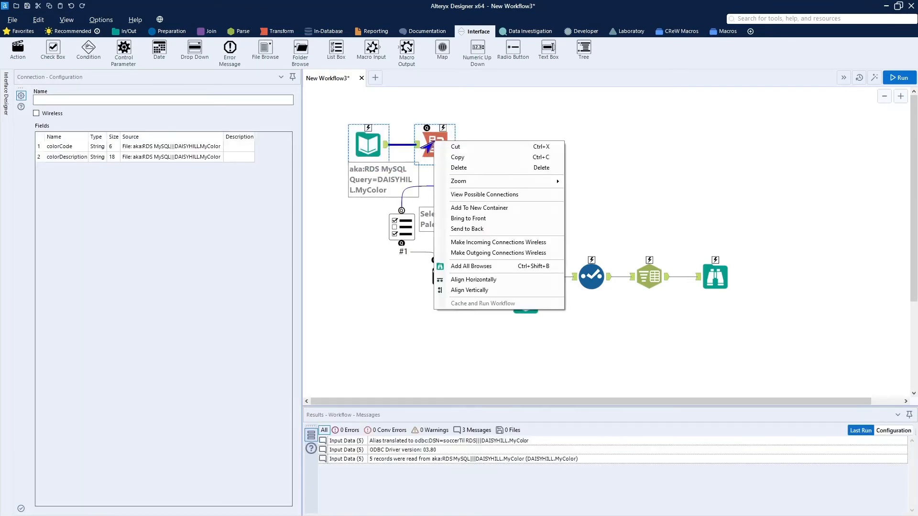
pyautogui.click(449, 149)
# Move the whole remaining chain, from the list box through the Browse tool, up and slightly to the right on the canvas
pyautogui.moveTo(355, 187); pyautogui.dragTo(774, 381)
pyautogui.moveTo(661, 288); pyautogui.dragTo(678, 230)
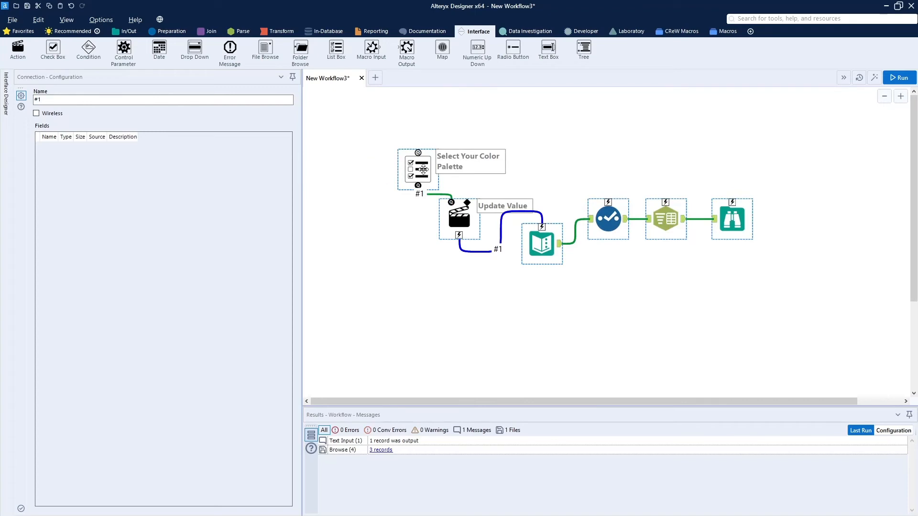
pyautogui.click(355, 230)
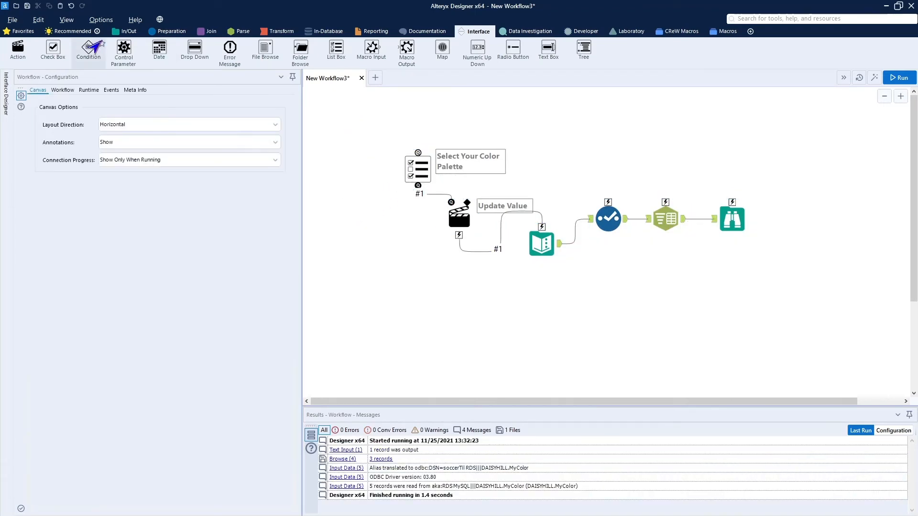
# Save the workflow as an analytic app named chain2 in the apps folder under myWorkflows
pyautogui.click(11, 20)
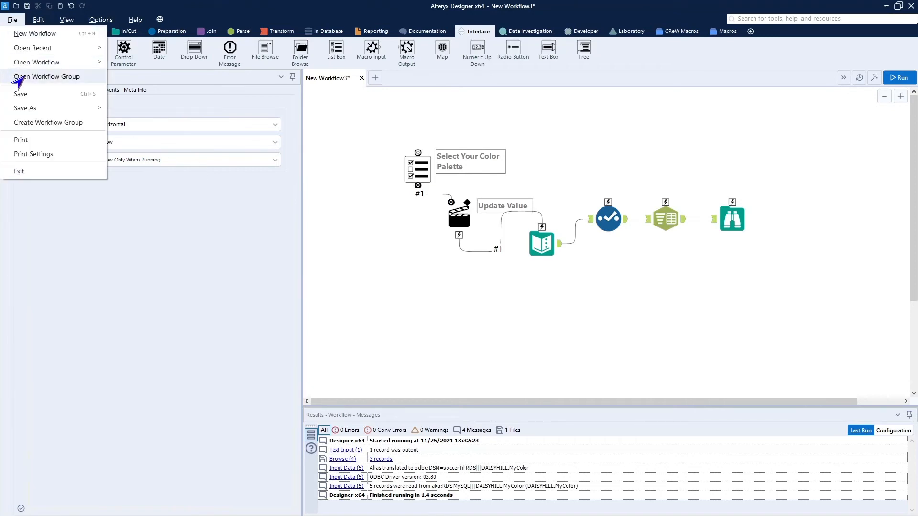
pyautogui.moveTo(26, 110)
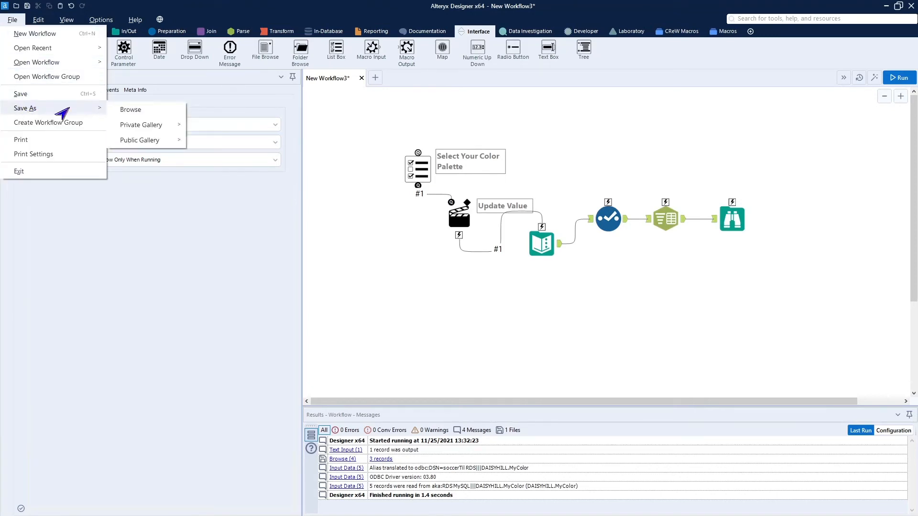
pyautogui.click(130, 110)
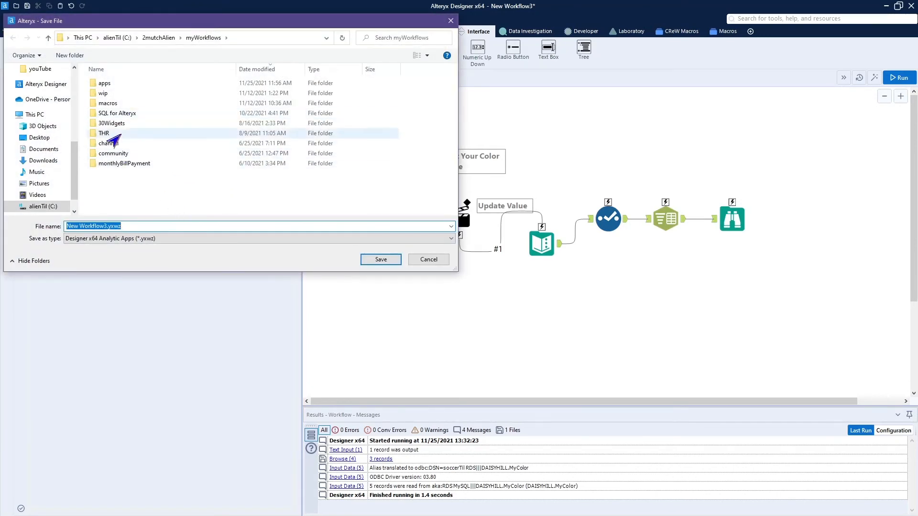
pyautogui.doubleClick(101, 83)
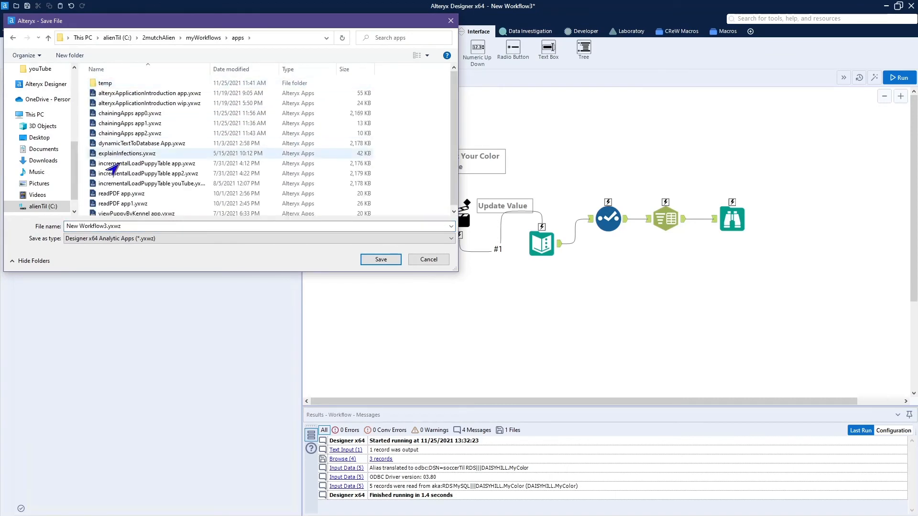
pyautogui.click(127, 226)
pyautogui.click(140, 225)
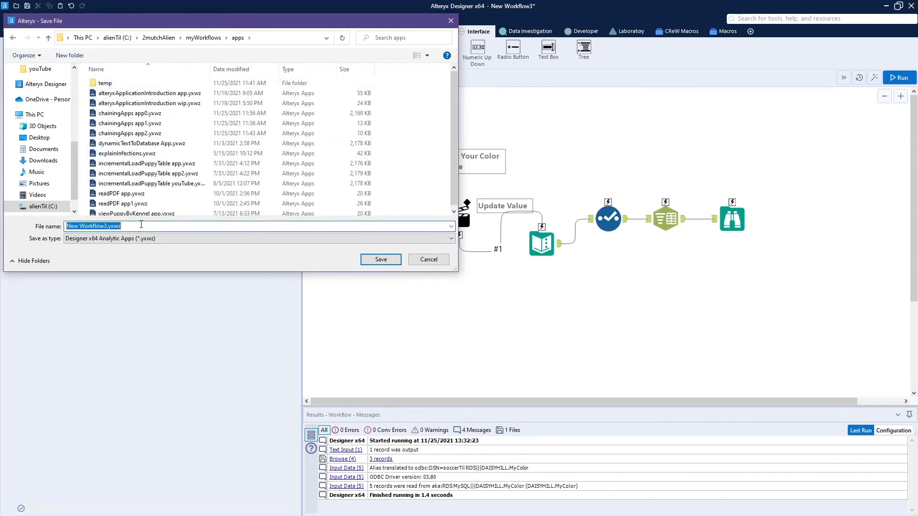
pyautogui.write('chain')
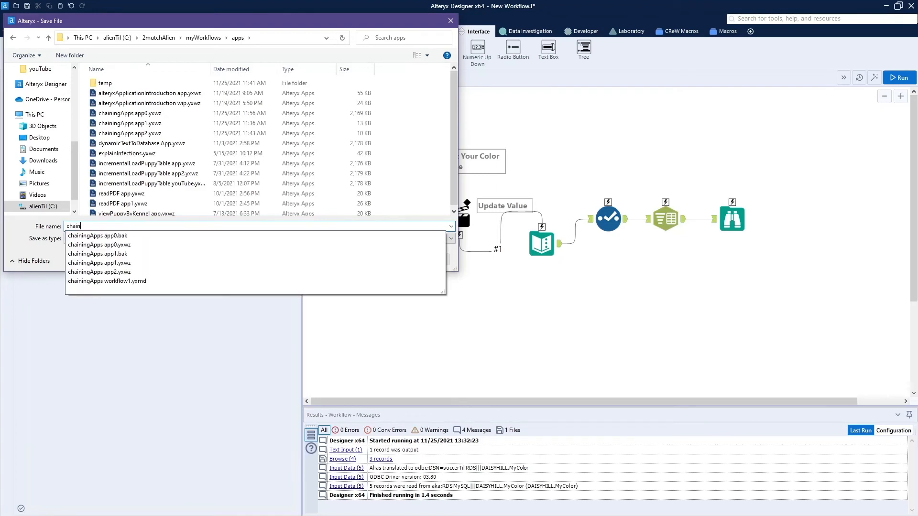
pyautogui.write('2')
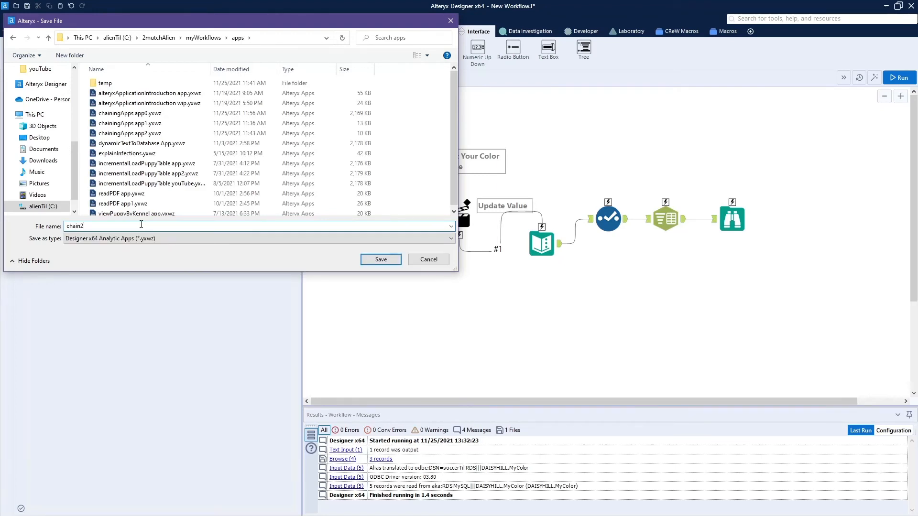
pyautogui.click(371, 263)
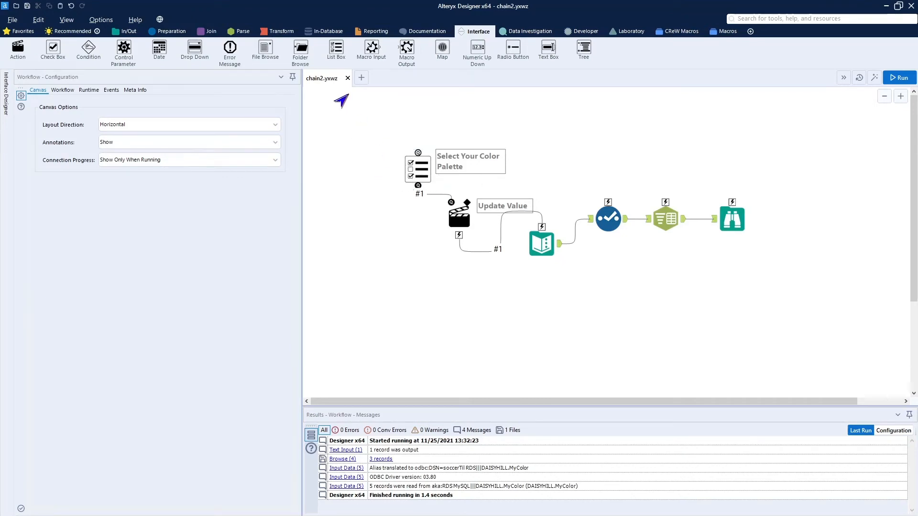
# Paste the cut tools into a new workflow and delete the Cross Tab tool, keeping only the database input
pyautogui.click(362, 77)
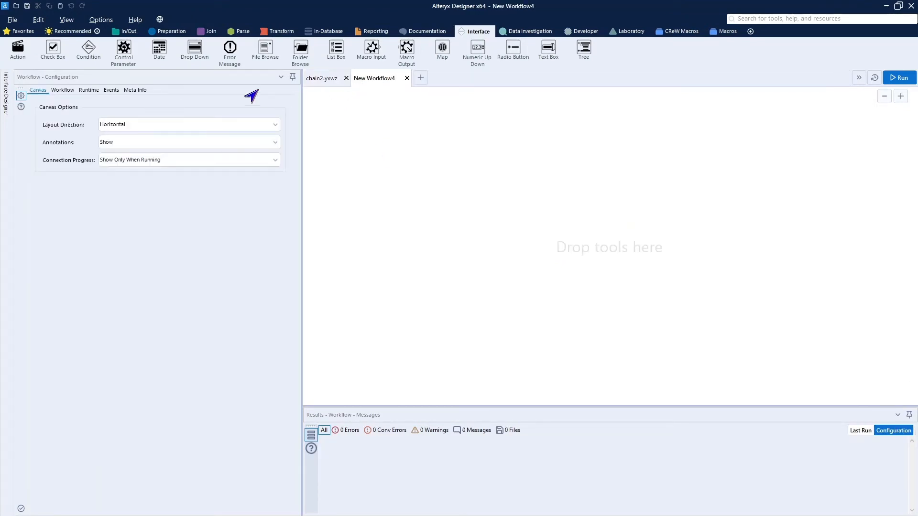
pyautogui.hotkey('ctrl', 'v')
pyautogui.click(401, 173)
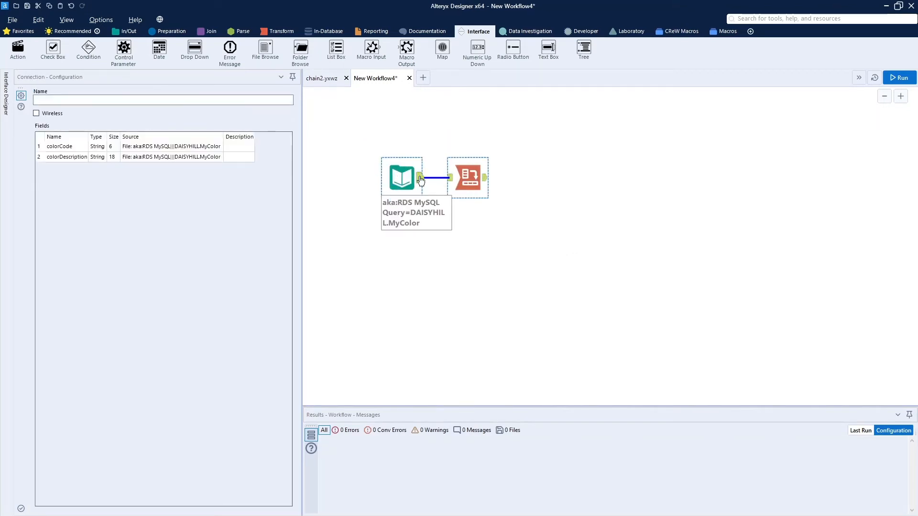
pyautogui.click(467, 178)
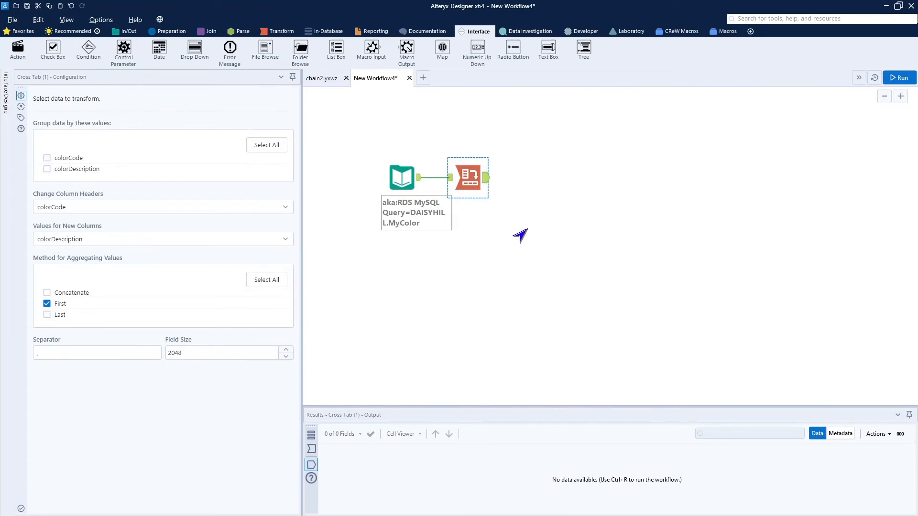
pyautogui.press('Delete')
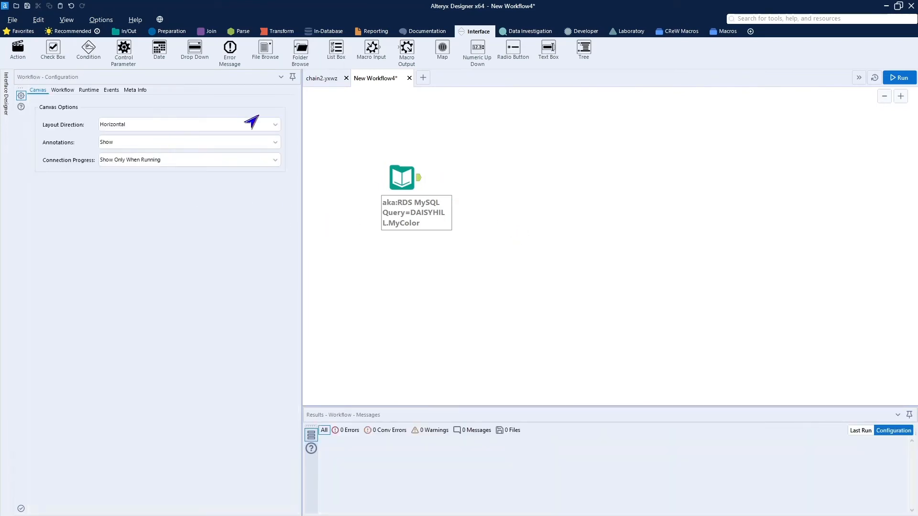
# In chain2.yxwz, set the list box's list values to come from an External Source containing NAME and VALUE fields
pyautogui.click(328, 80)
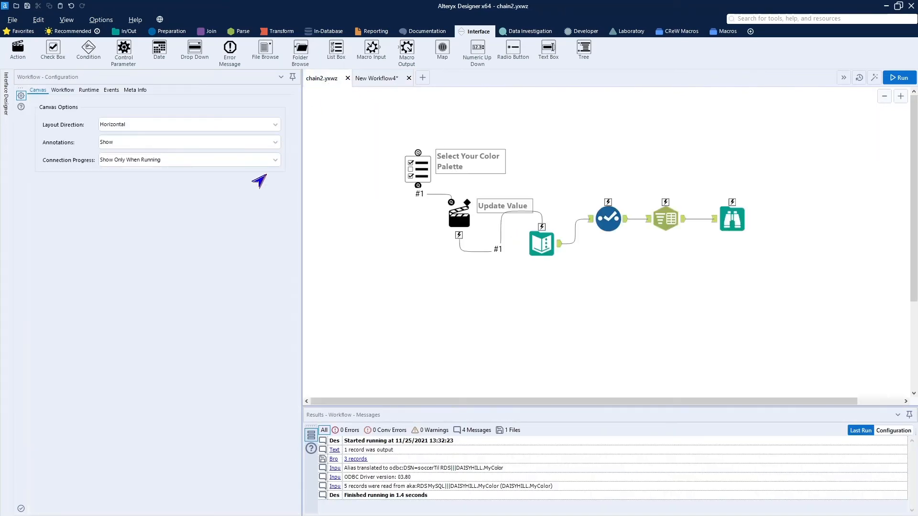
pyautogui.click(433, 170)
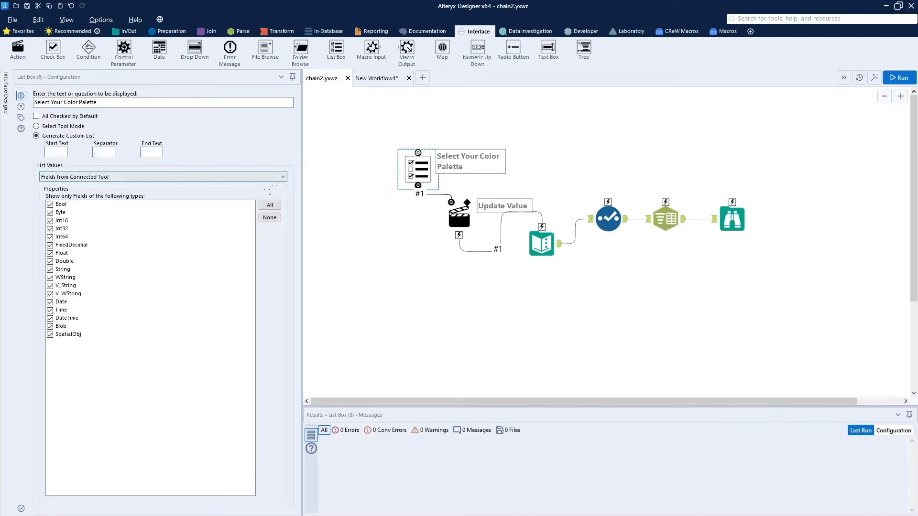
pyautogui.click(277, 177)
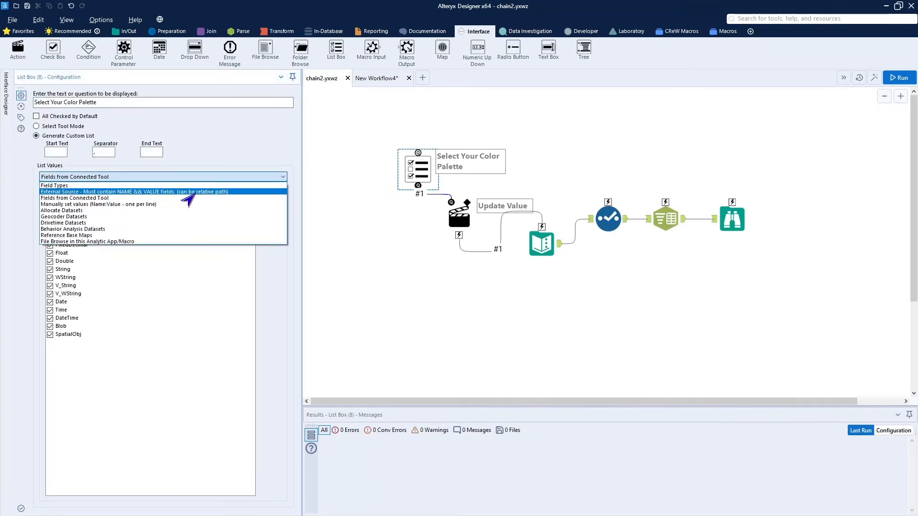
pyautogui.click(152, 193)
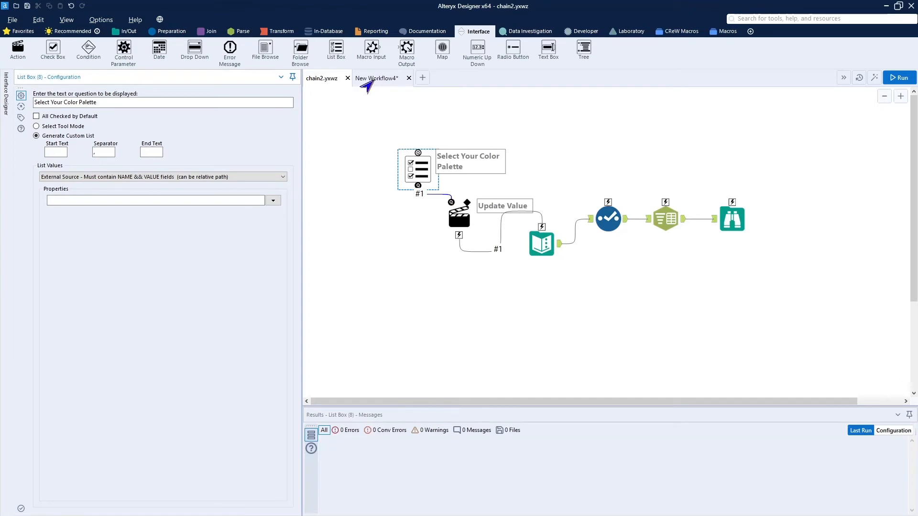
# In New Workflow4, add a Select tool connected to the output of the MyColor database input
pyautogui.click(363, 78)
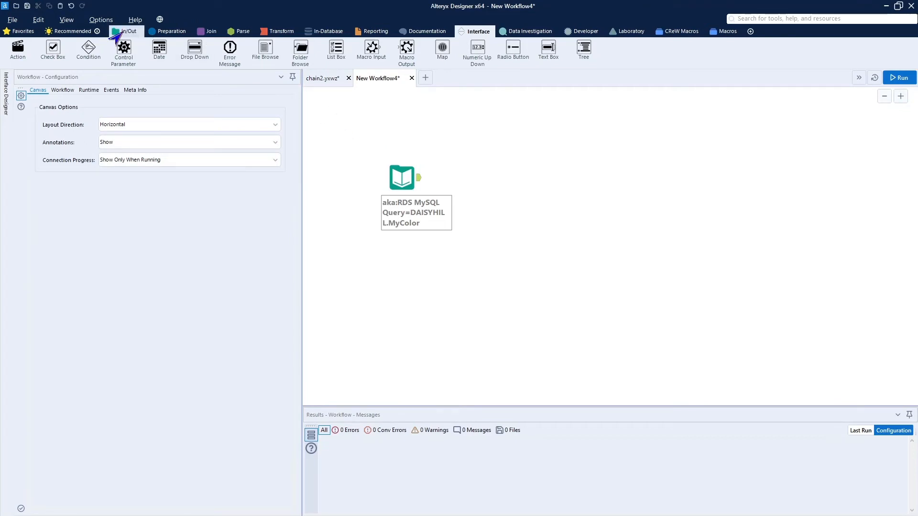
pyautogui.click(126, 32)
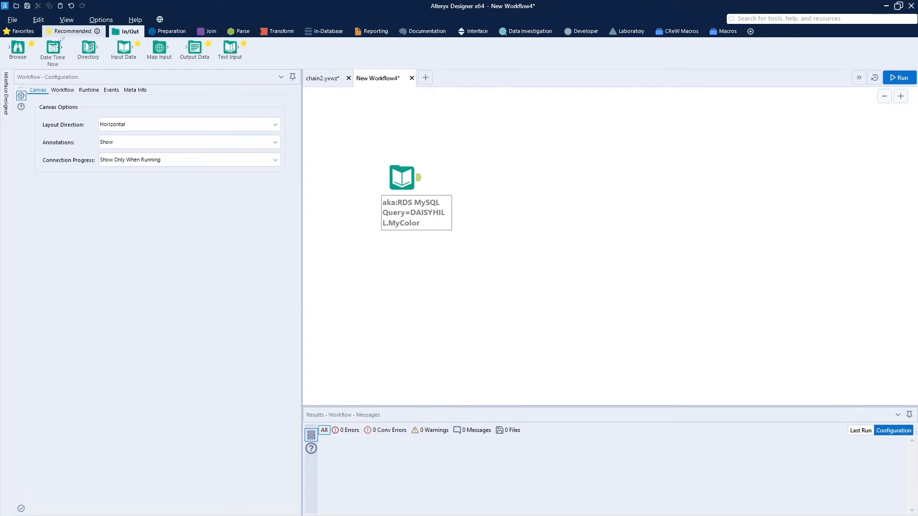
pyautogui.click(8, 37)
pyautogui.moveTo(301, 48); pyautogui.dragTo(464, 176)
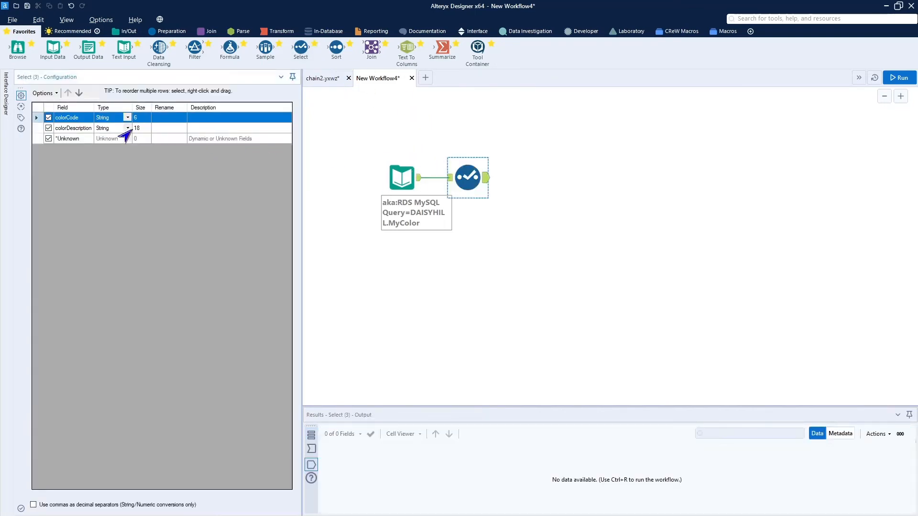
# In the Select tool, rename colorDescription to Name and colorCode to Value
pyautogui.click(163, 128)
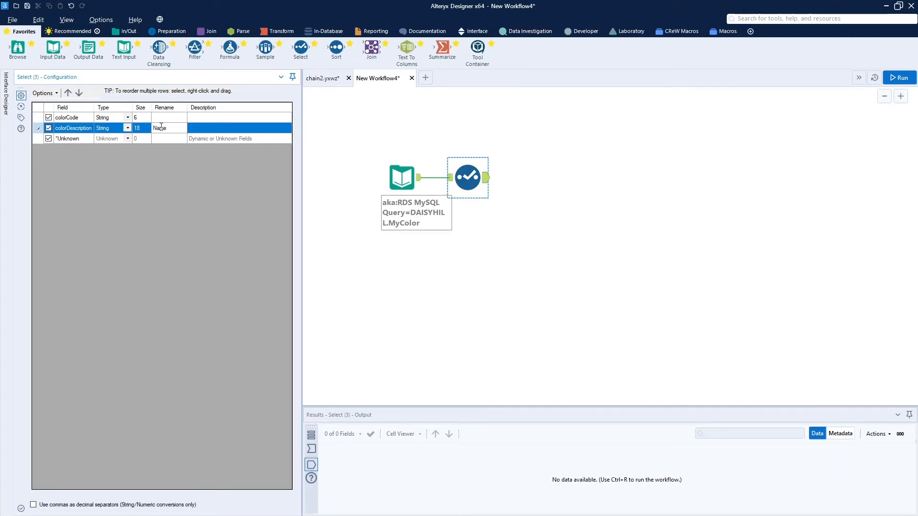
pyautogui.click(169, 117)
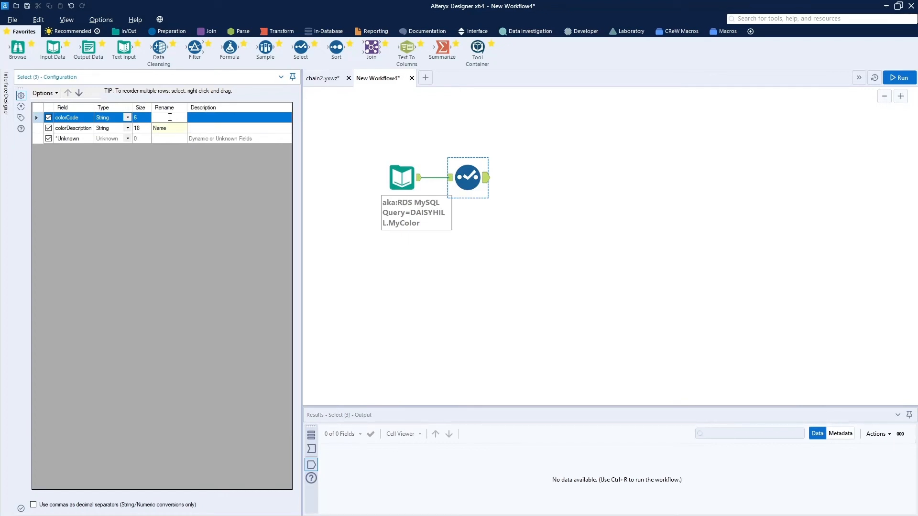
pyautogui.write('Value')
pyautogui.click(570, 188)
# Move the database input and Select tools slightly right and down, and connect an Output Data tool after the Select tool
pyautogui.moveTo(355, 144); pyautogui.dragTo(500, 246)
pyautogui.moveTo(468, 178); pyautogui.dragTo(508, 191)
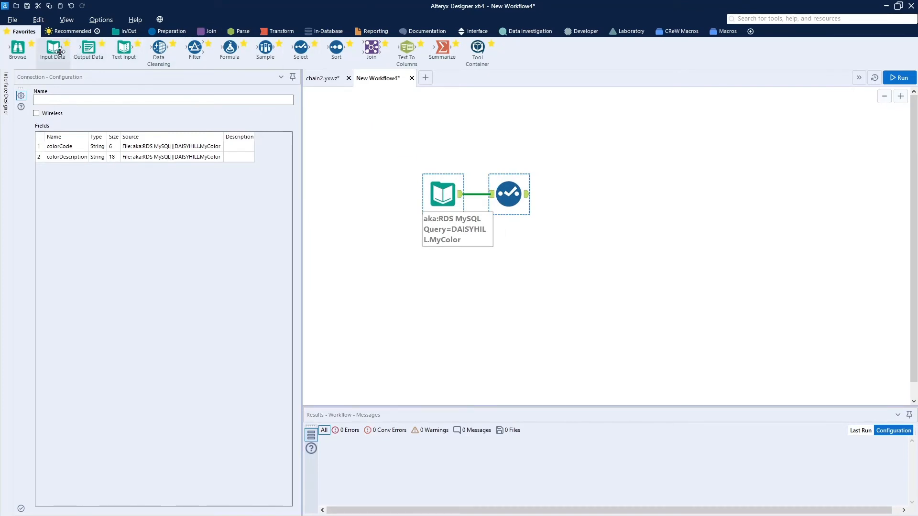
pyautogui.moveTo(88, 48); pyautogui.dragTo(571, 194)
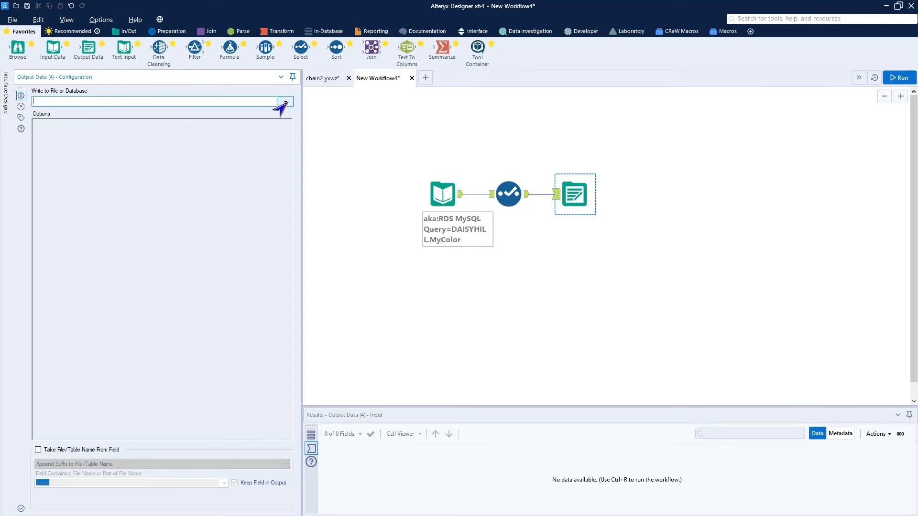
# Set the Output Data tool to overwrite _chainColorList.yxdb in the apps\temp folder, and run the workflow
pyautogui.click(286, 102)
pyautogui.click(168, 116)
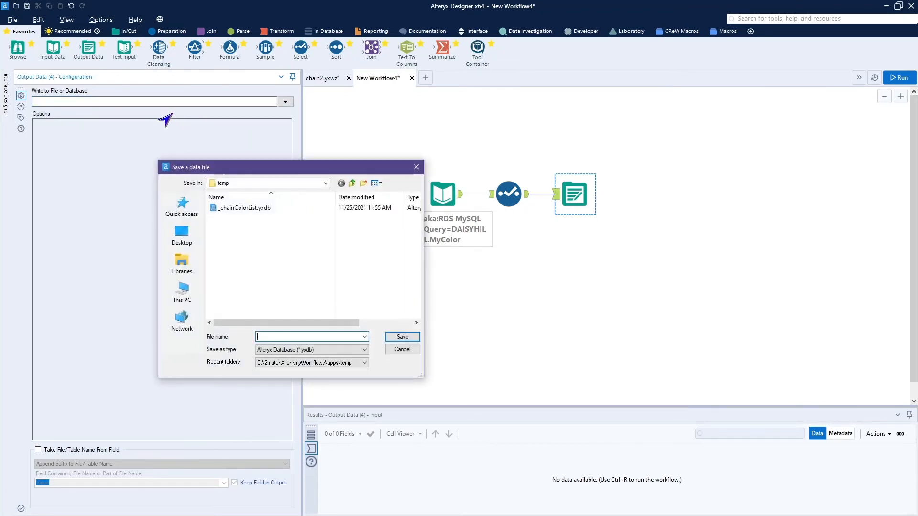
pyautogui.click(241, 211)
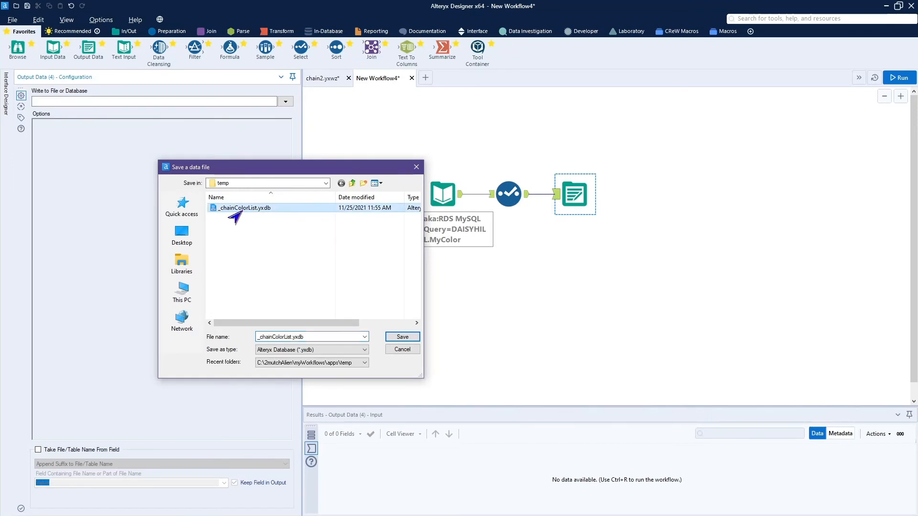
pyautogui.click(402, 337)
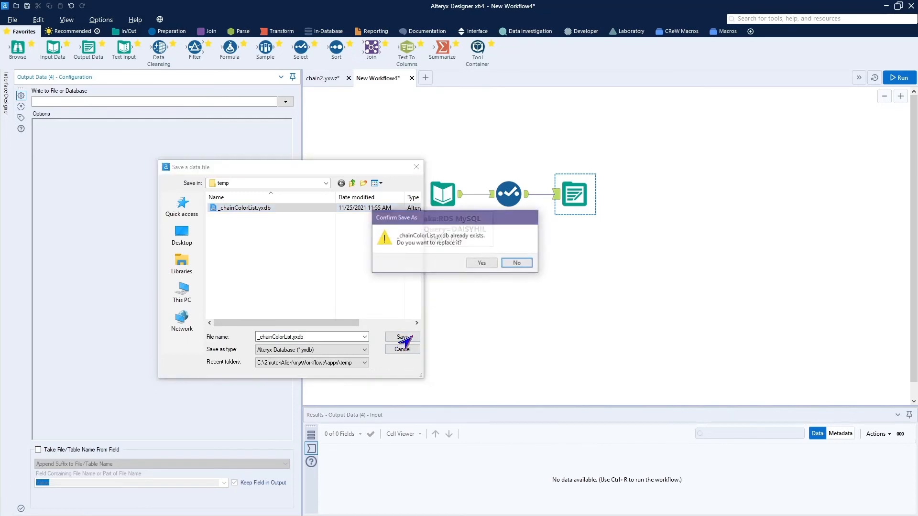
pyautogui.click(476, 264)
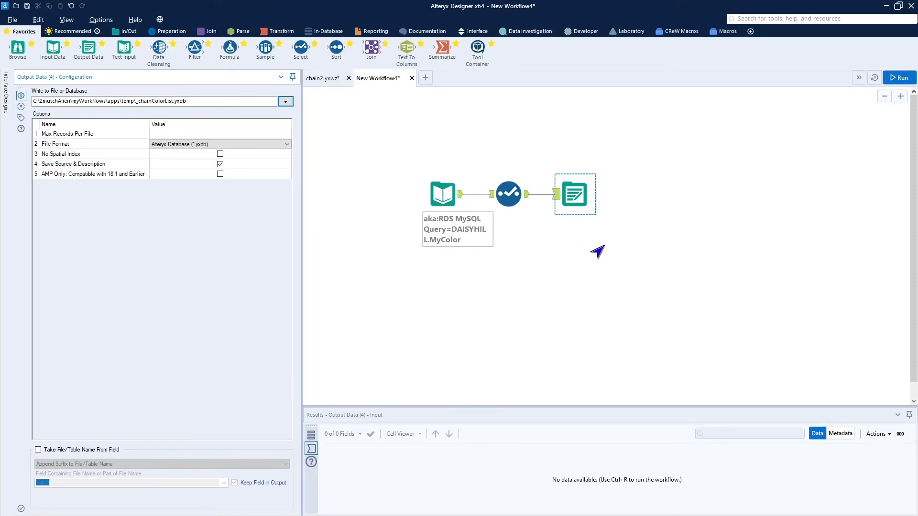
pyautogui.click(897, 77)
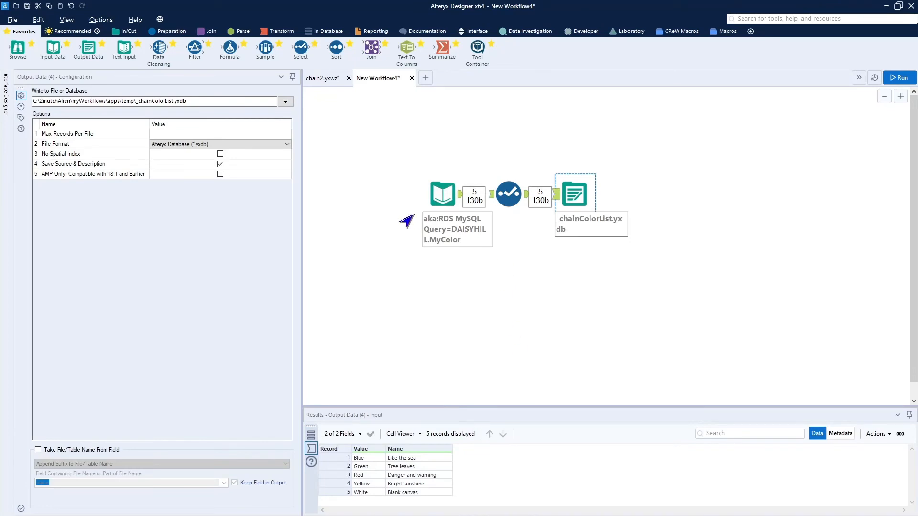
# In chain2.yxwz, set the list box's external source to C:\2mutchAlien\myWorkflows\apps\temp\_chainColorList.yxdb
pyautogui.click(323, 79)
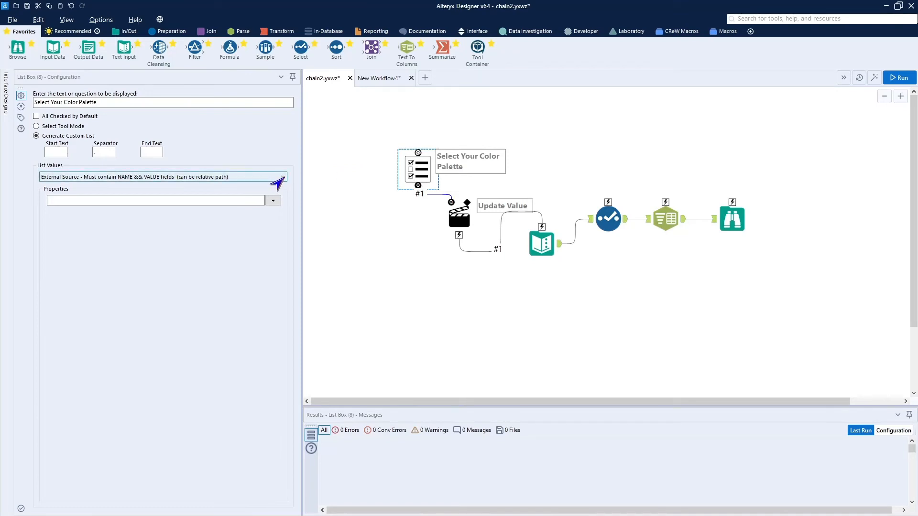
pyautogui.click(272, 201)
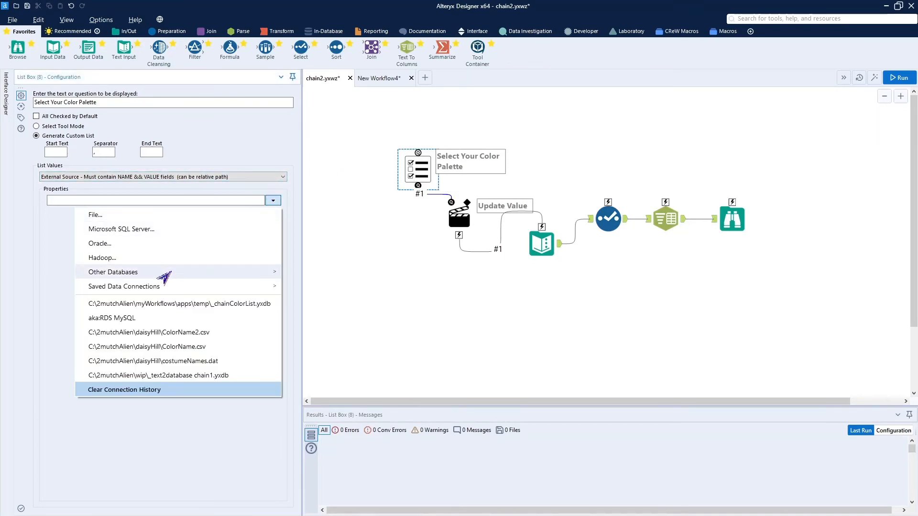
pyautogui.click(167, 309)
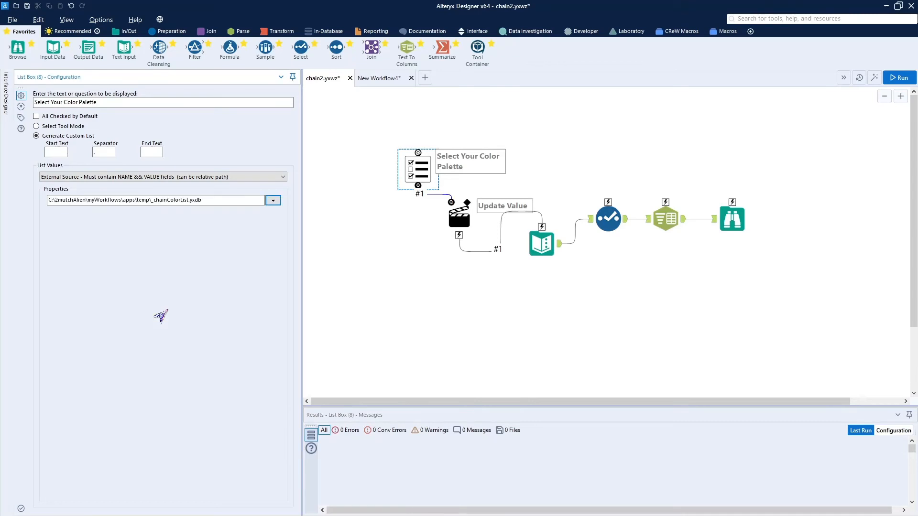
# Test-run the chain2 app with Danger and warning and Bright sunshine chosen, exit it, and check the Browse tool's data
pyautogui.click(873, 78)
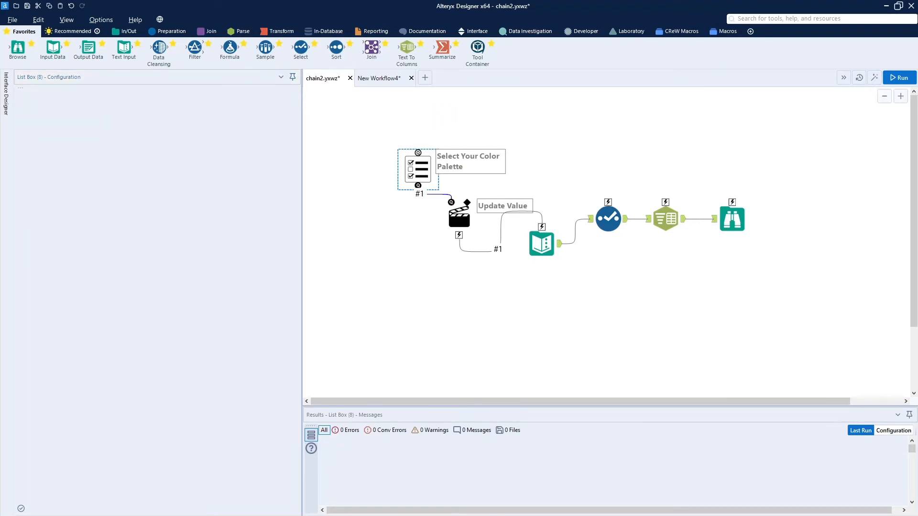
pyautogui.click(422, 309)
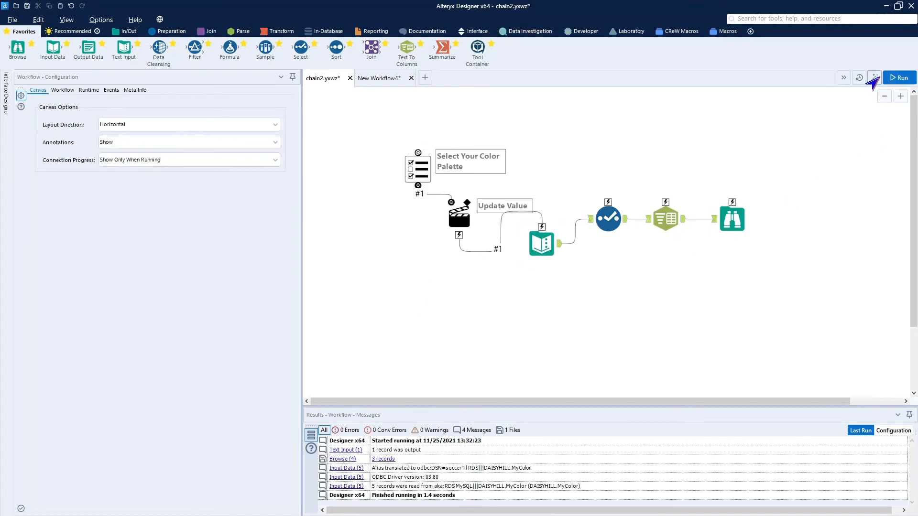
pyautogui.click(874, 78)
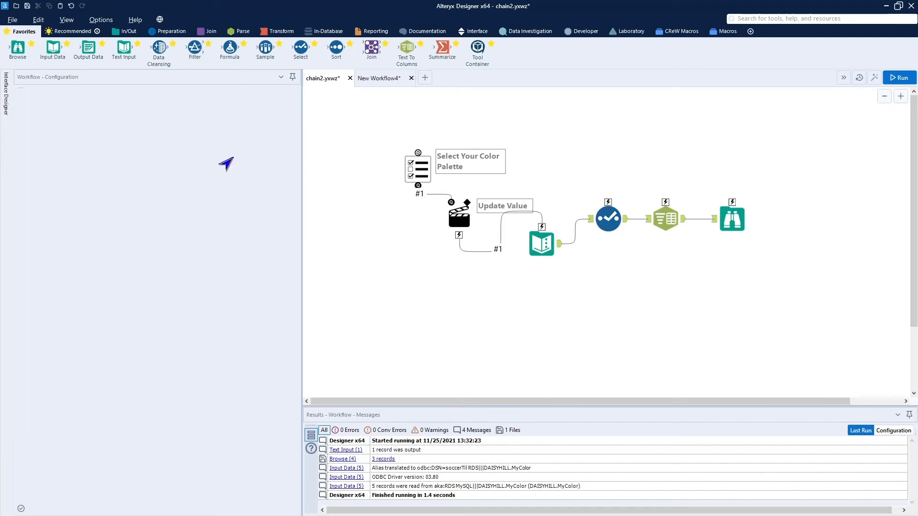
pyautogui.moveTo(180, 187); pyautogui.dragTo(686, 158)
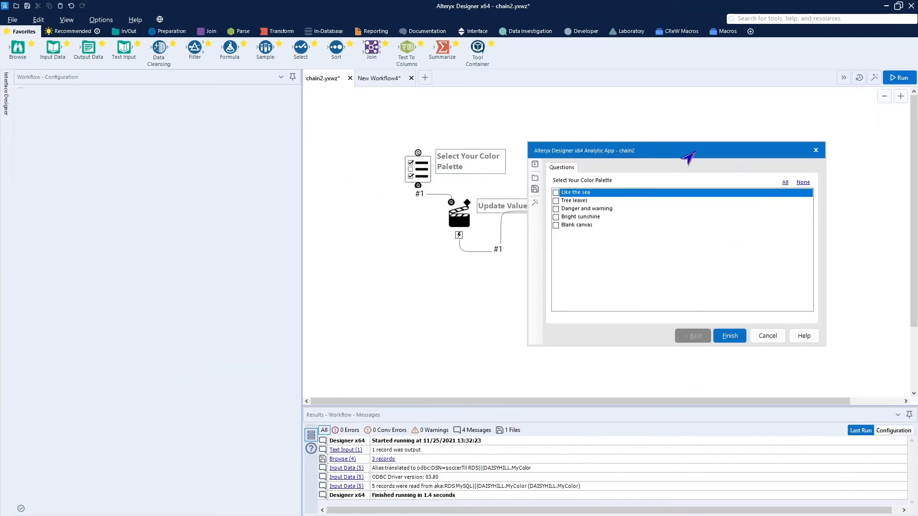
pyautogui.click(556, 209)
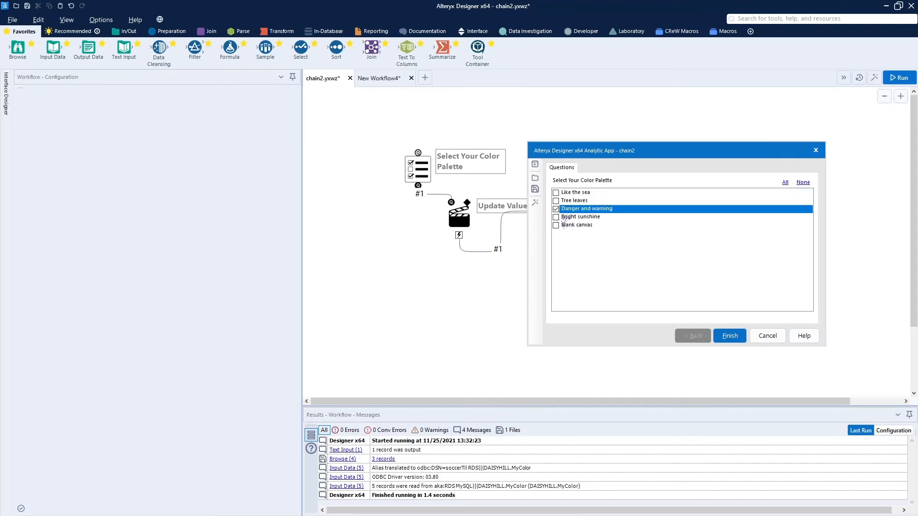
pyautogui.click(563, 218)
pyautogui.click(723, 337)
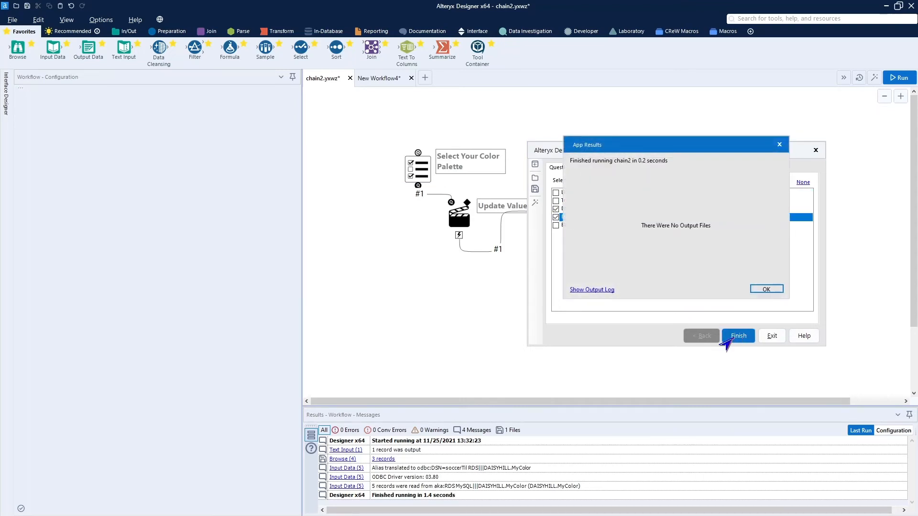
pyautogui.click(767, 290)
pyautogui.click(772, 336)
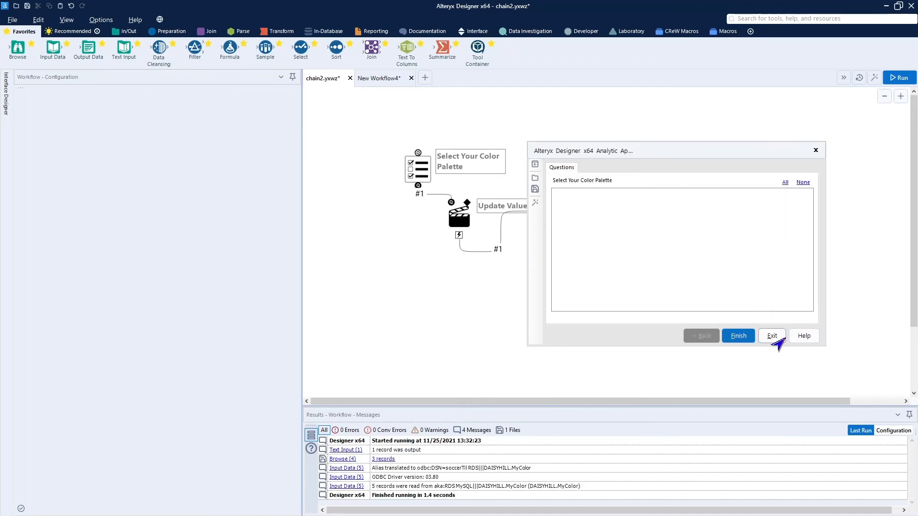
pyautogui.click(739, 226)
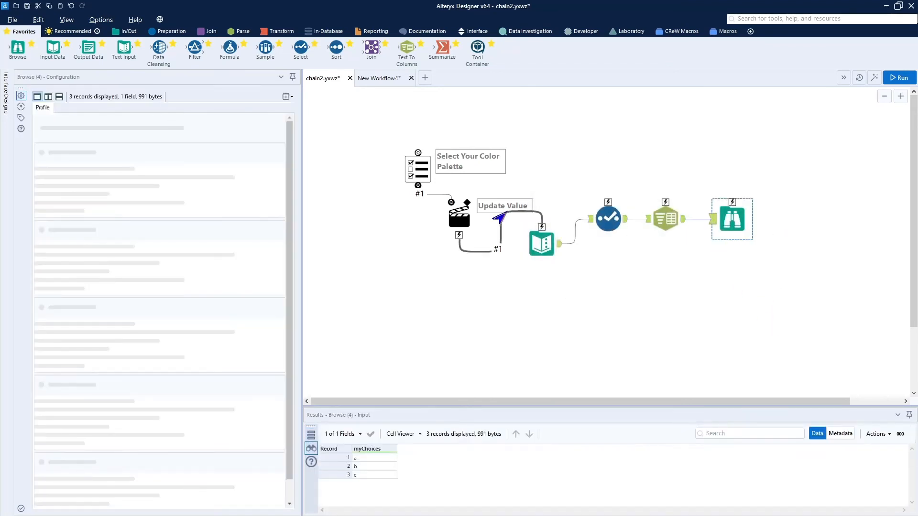
# In the app's interface properties, include Browse (4) in the results shown to the user on success, and save chain2.yxwz
pyautogui.click(6, 102)
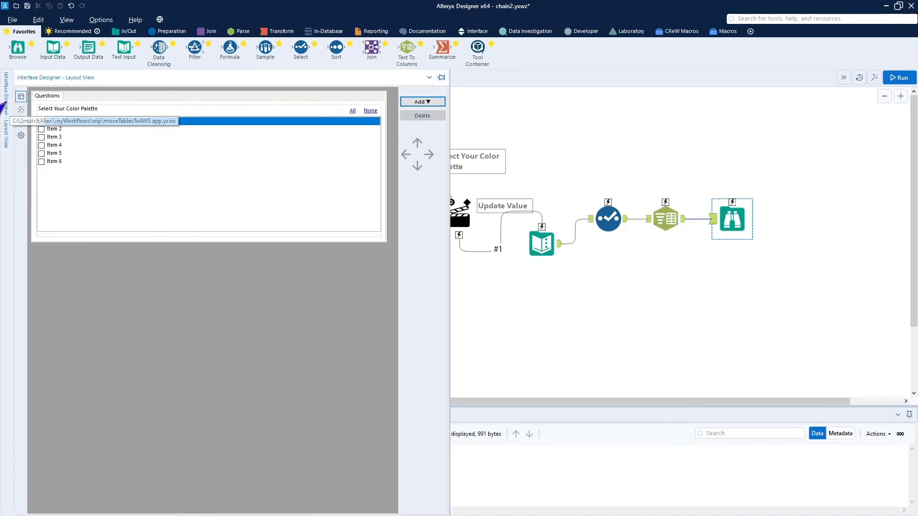
pyautogui.click(21, 135)
pyautogui.click(50, 155)
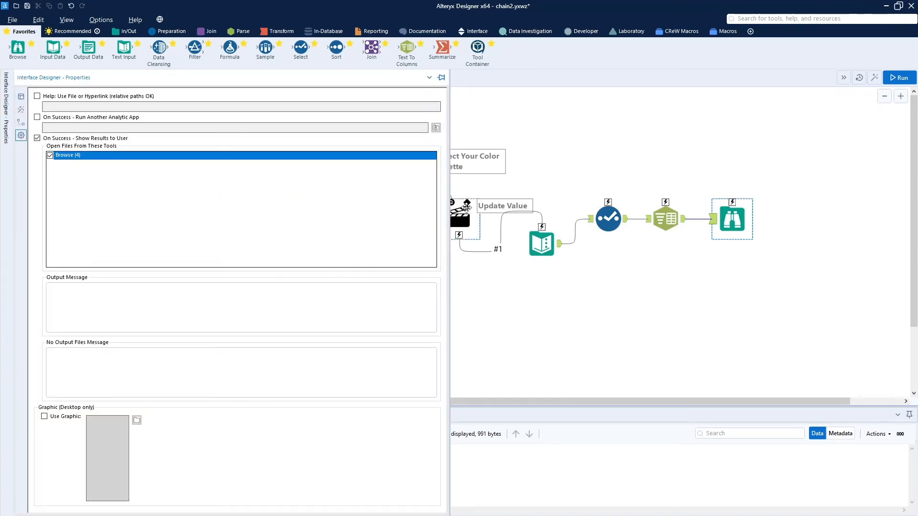
pyautogui.click(705, 161)
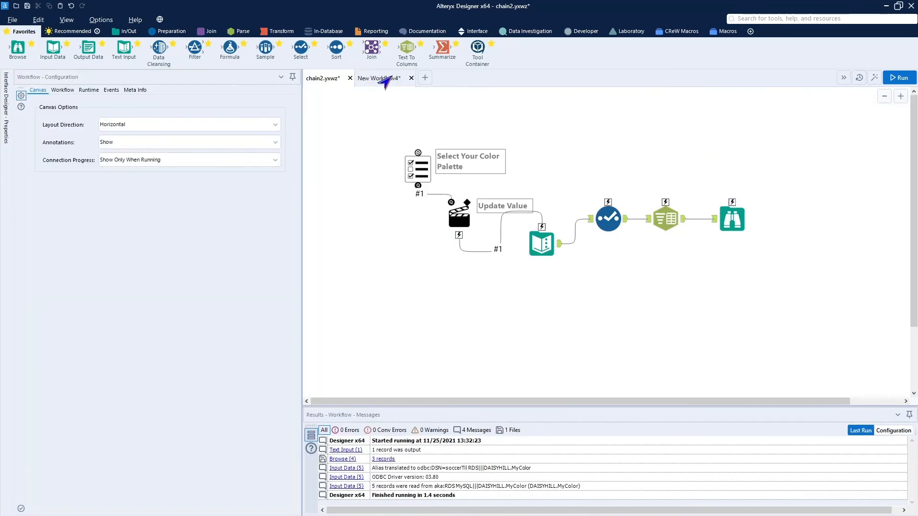
pyautogui.click(27, 6)
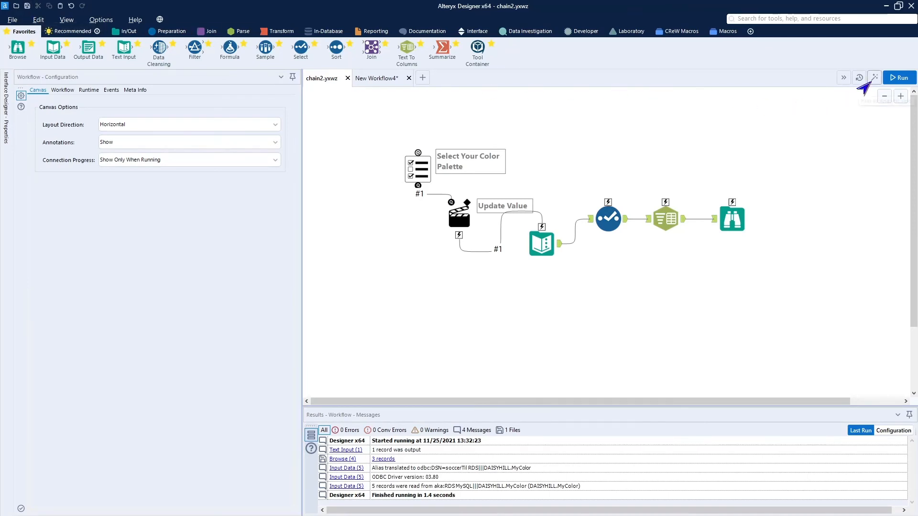
# Test-run the chain2 app with Tree leaves and Bright sunshine chosen, compare the results with the selections, and exit the app
pyautogui.click(872, 80)
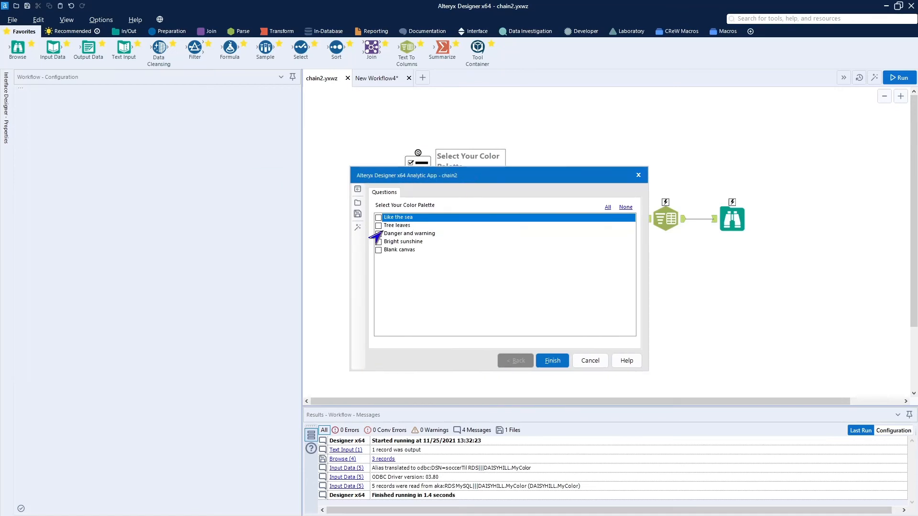
pyautogui.click(378, 226)
pyautogui.click(379, 242)
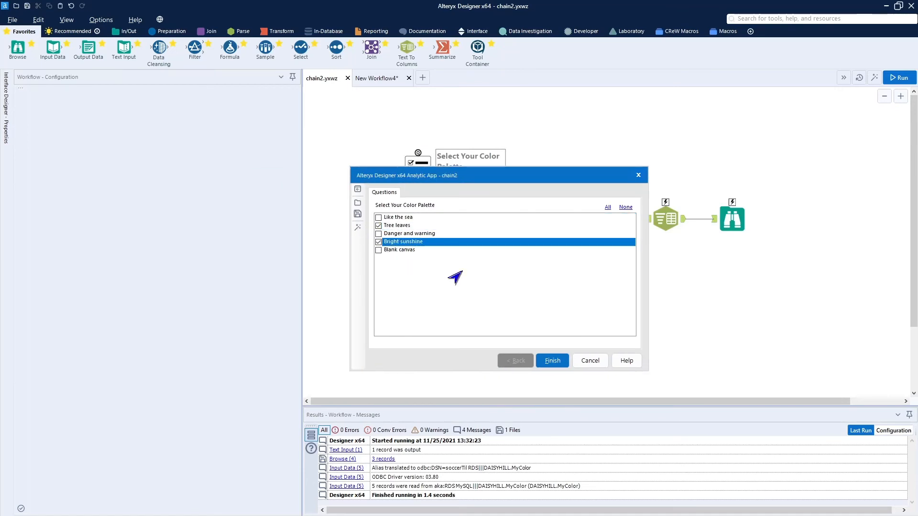
pyautogui.click(551, 361)
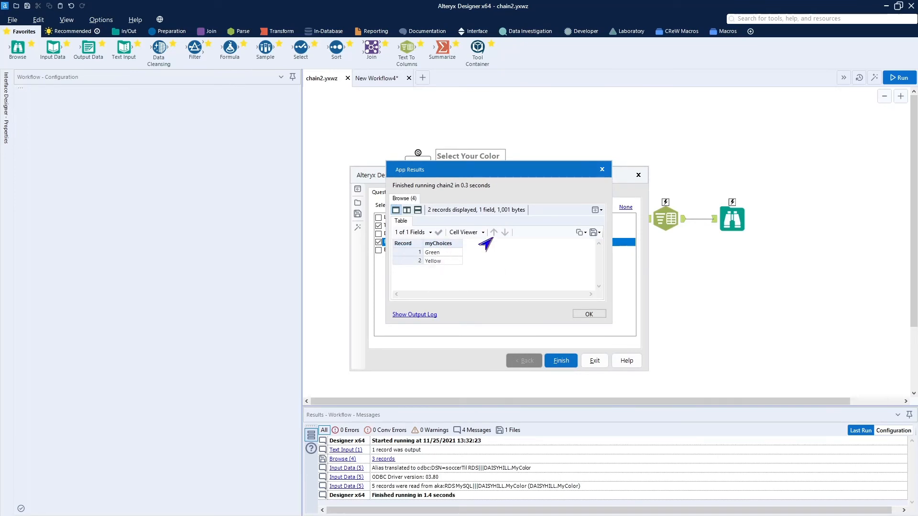
pyautogui.moveTo(515, 175); pyautogui.dragTo(669, 160)
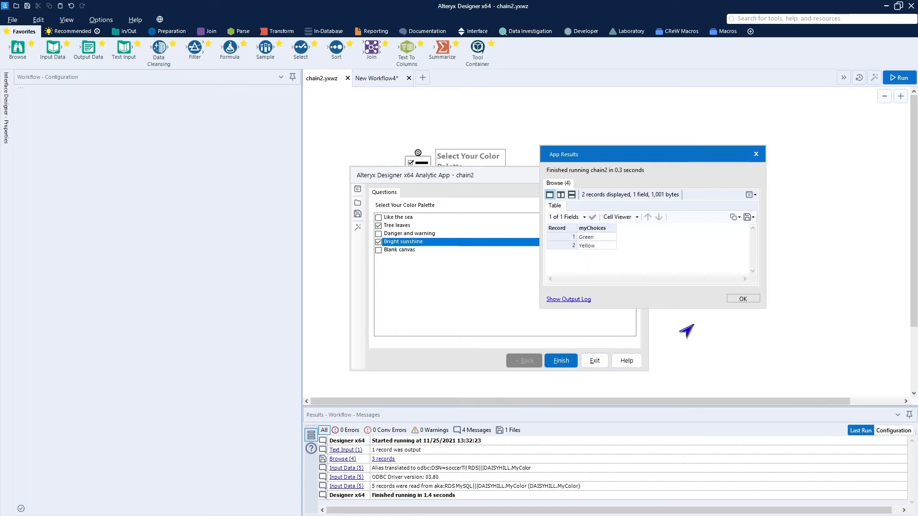
pyautogui.click(742, 299)
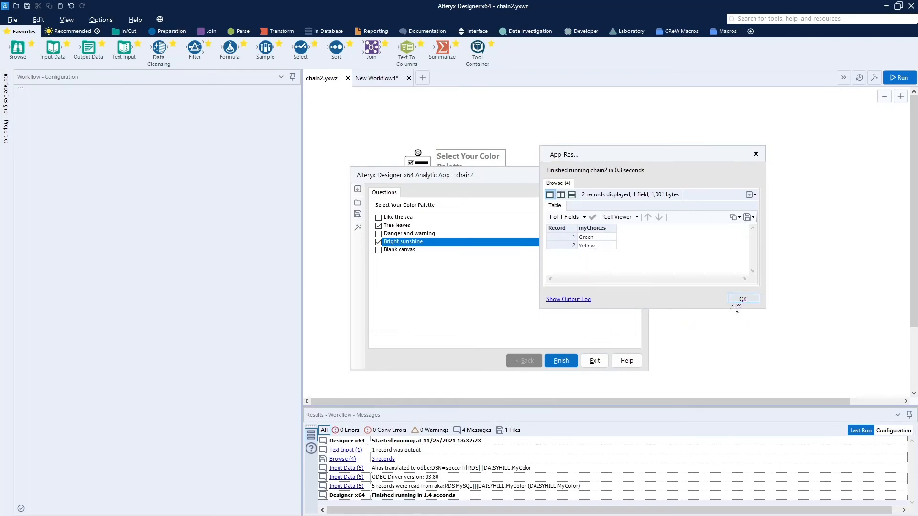
pyautogui.click(590, 362)
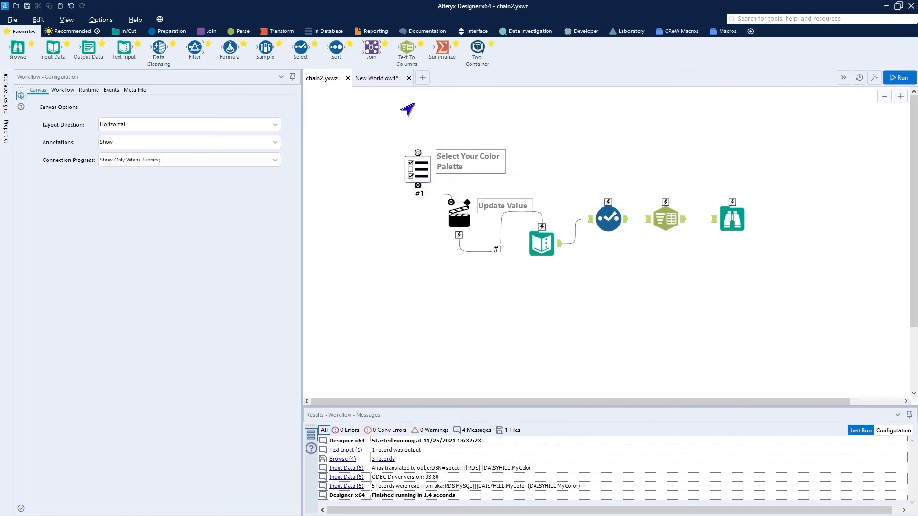
# Change the workflow type of New Workflow4 to Analytic App
pyautogui.click(376, 79)
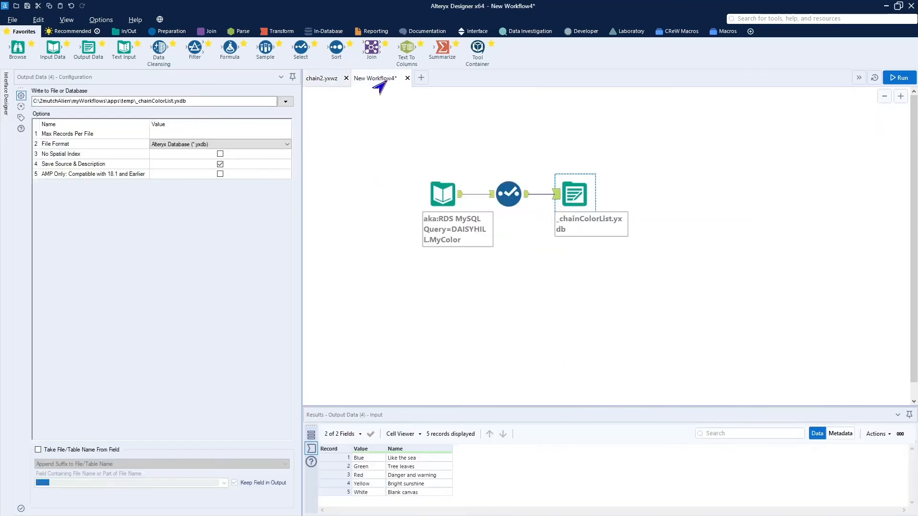
pyautogui.moveTo(393, 169); pyautogui.dragTo(629, 253)
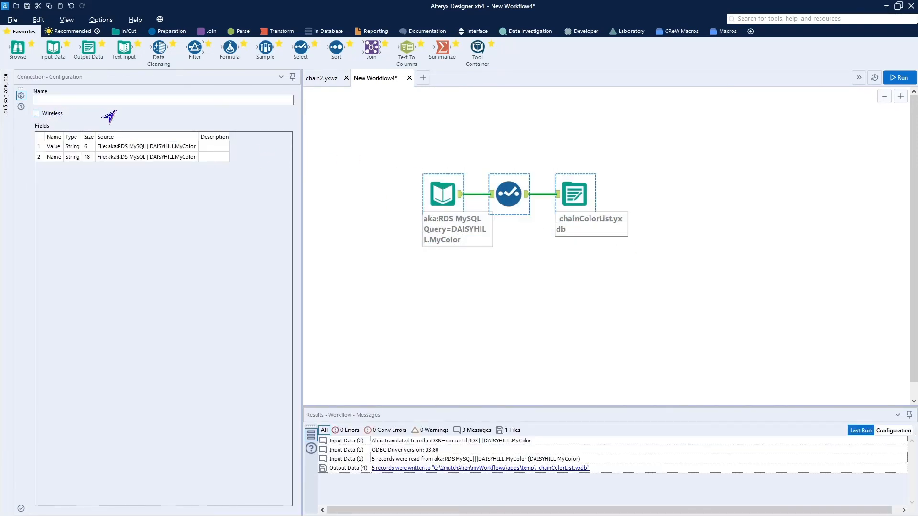
pyautogui.click(21, 95)
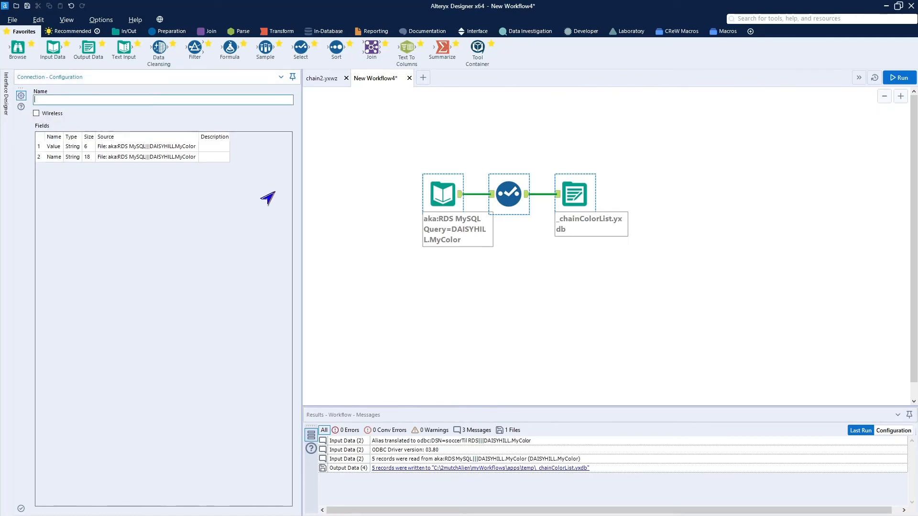
pyautogui.click(359, 170)
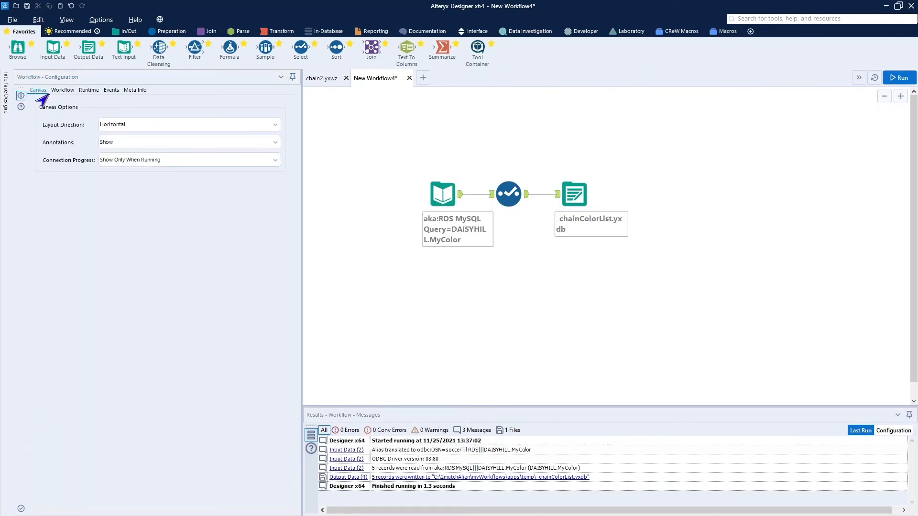
pyautogui.click(86, 90)
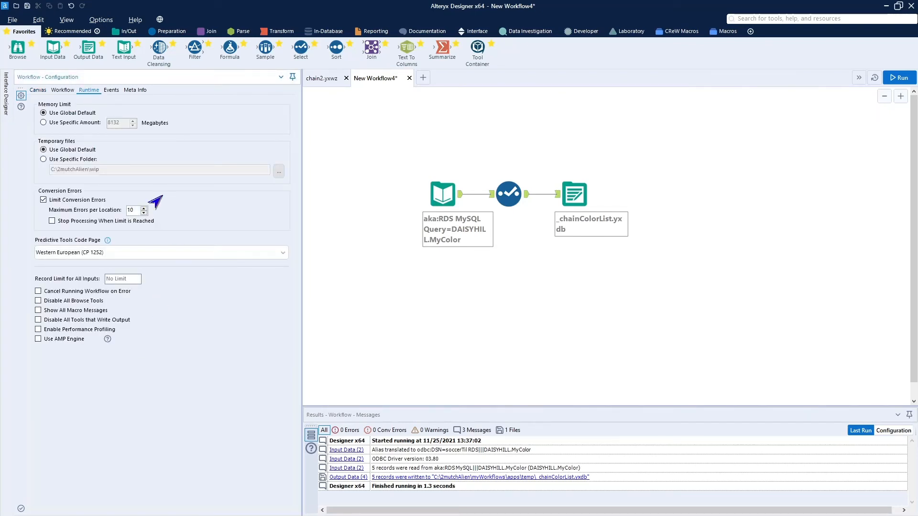
pyautogui.click(62, 91)
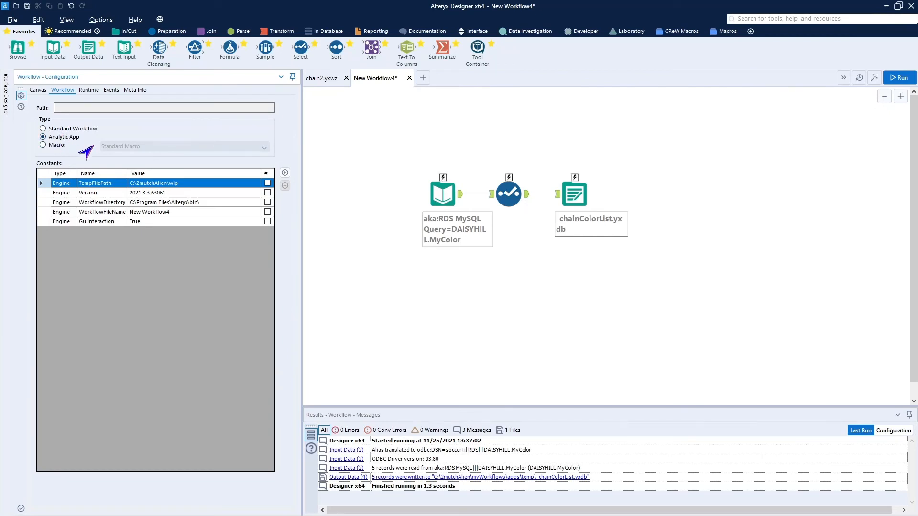
# In the app's interface properties, turn off showing results on success and have it run C:\2mutchAlien\myWorkflows\apps\chain2.yxwz instead
pyautogui.click(5, 111)
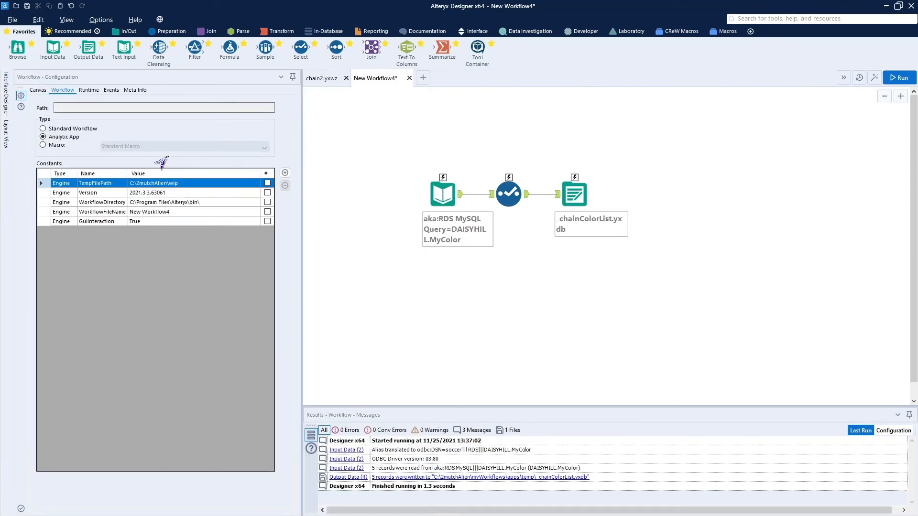
pyautogui.moveTo(5, 139)
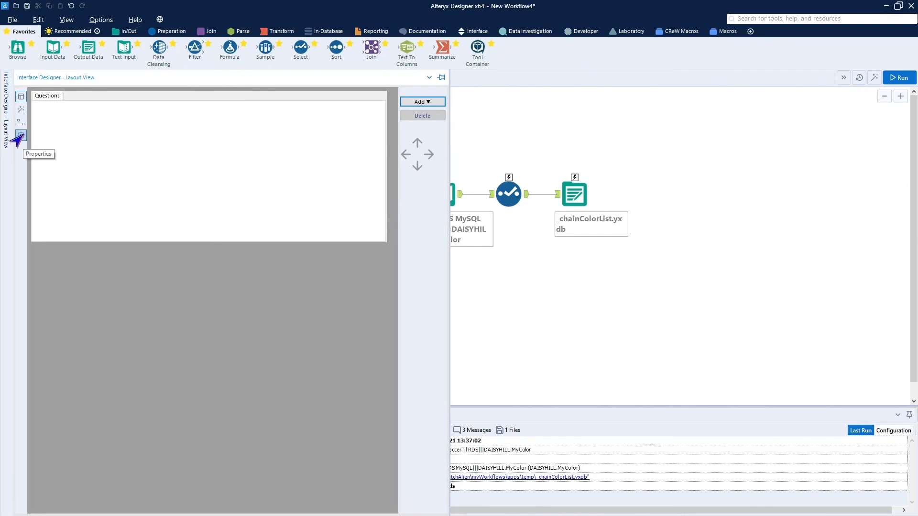
pyautogui.click(21, 135)
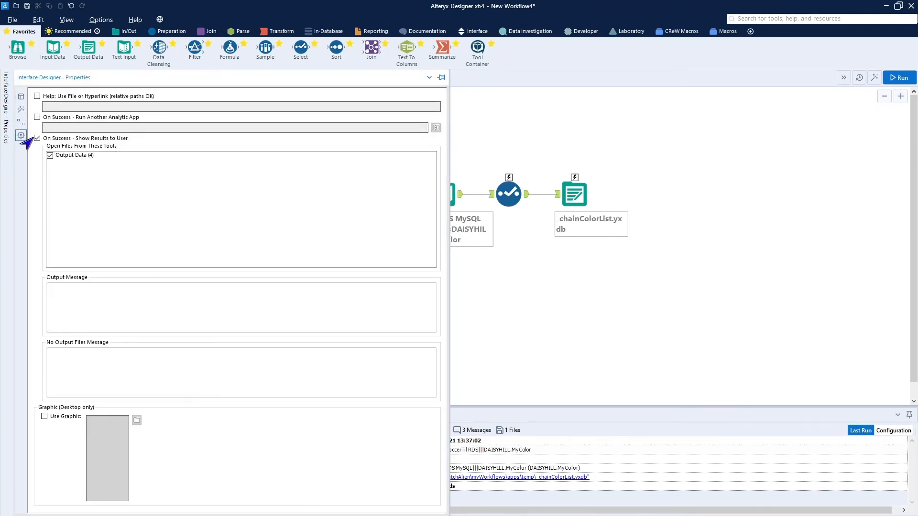
pyautogui.click(37, 138)
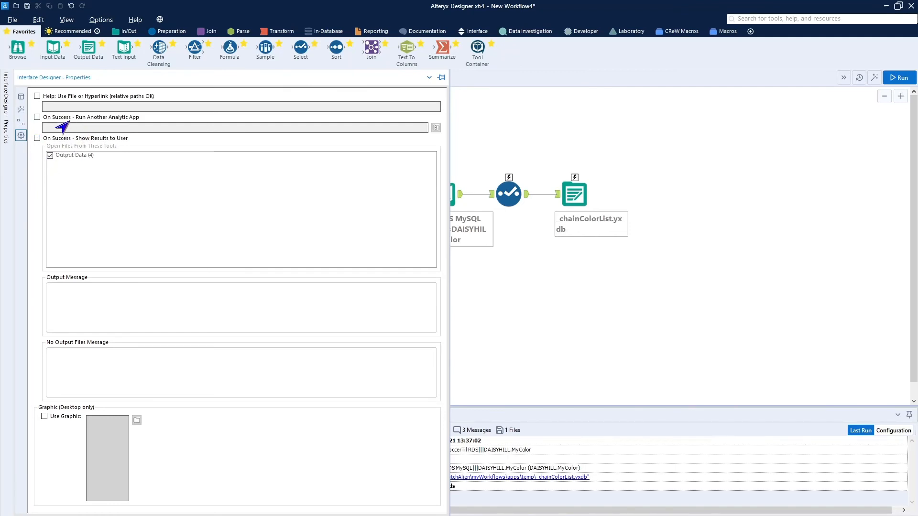
pyautogui.click(37, 117)
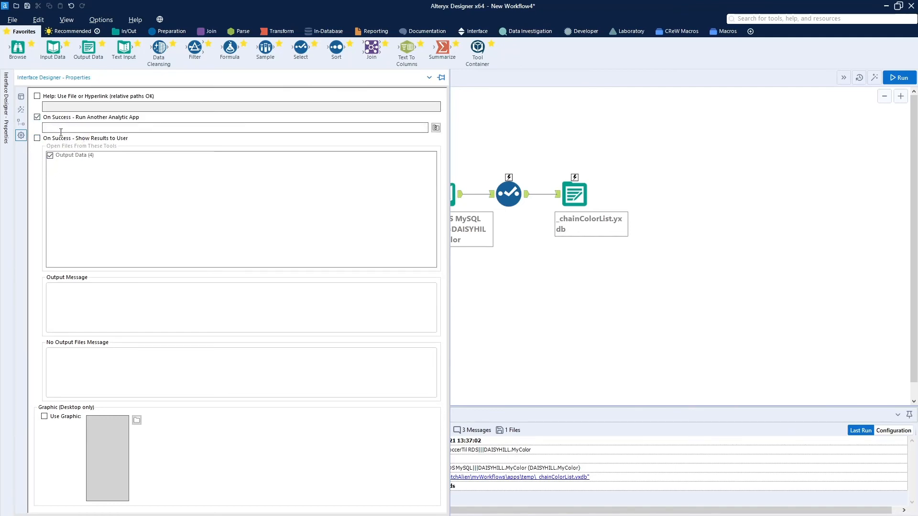
pyautogui.click(435, 128)
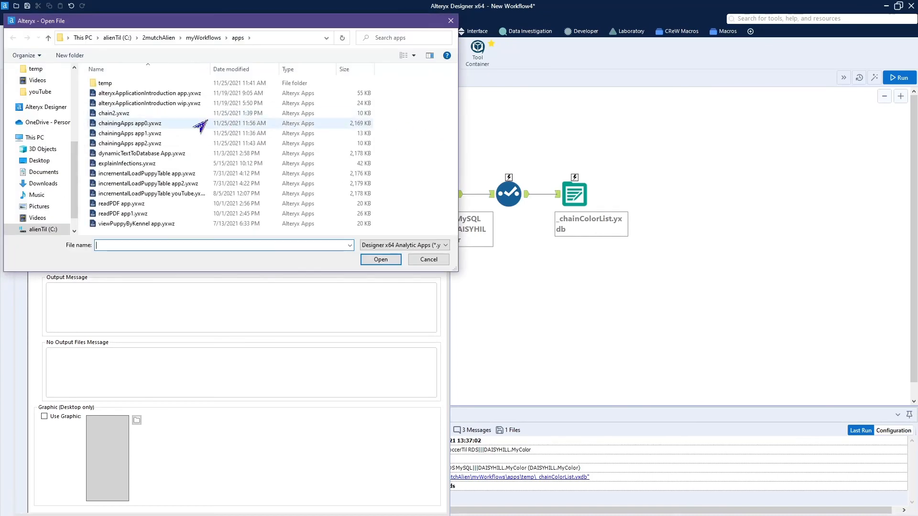
pyautogui.doubleClick(115, 113)
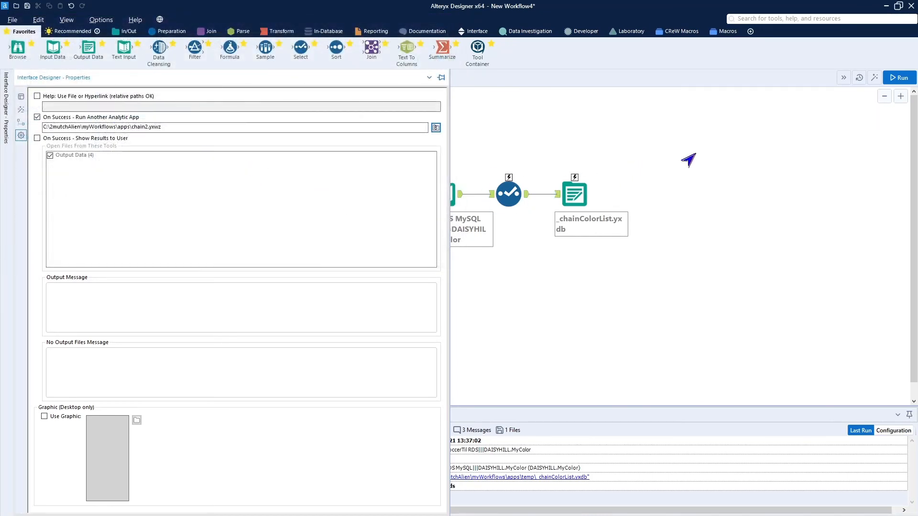
pyautogui.click(688, 160)
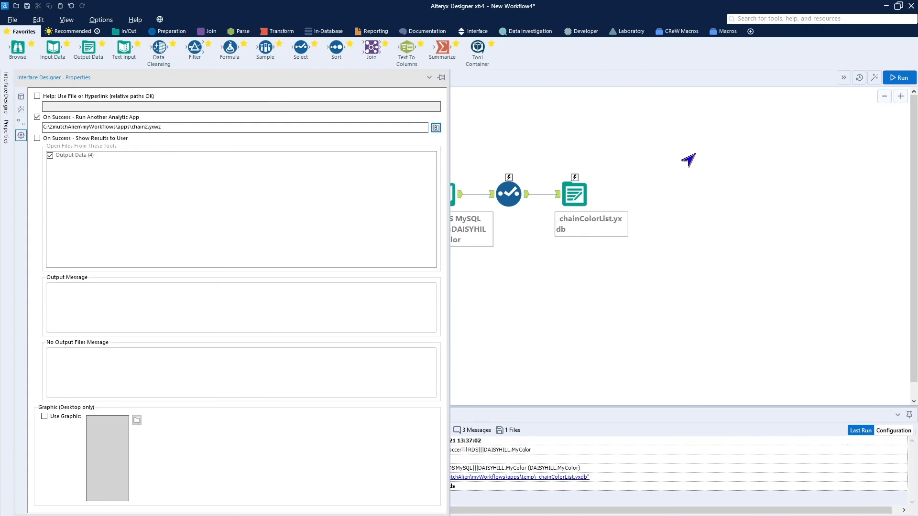
pyautogui.click(508, 187)
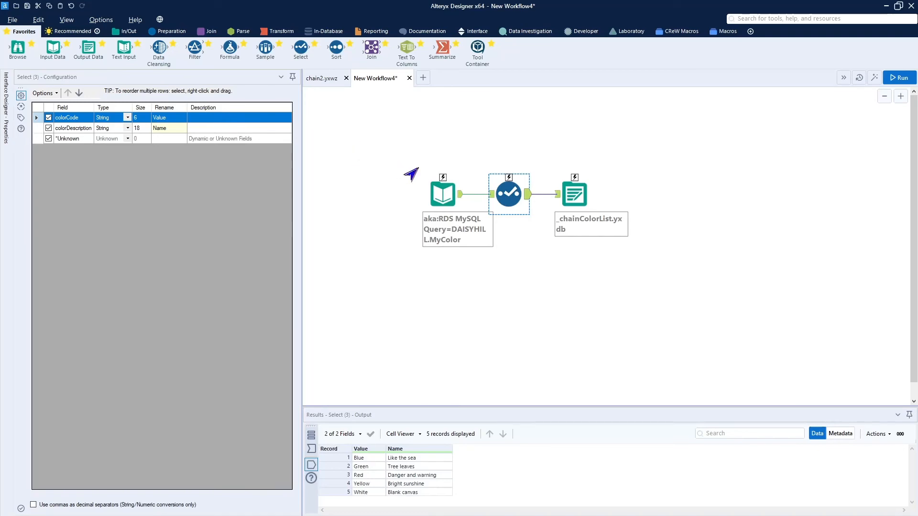
pyautogui.keyDown('ctrl'); pyautogui.click(436, 185); pyautogui.keyUp('ctrl')
pyautogui.click(494, 178)
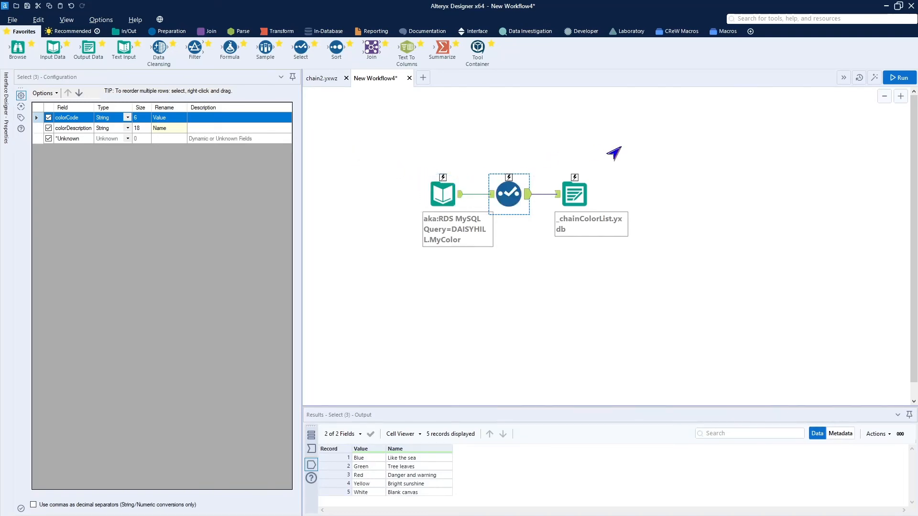
# Test-run the New Workflow4 app as an analytic app and continue through to the chained chain2 app
pyautogui.click(874, 80)
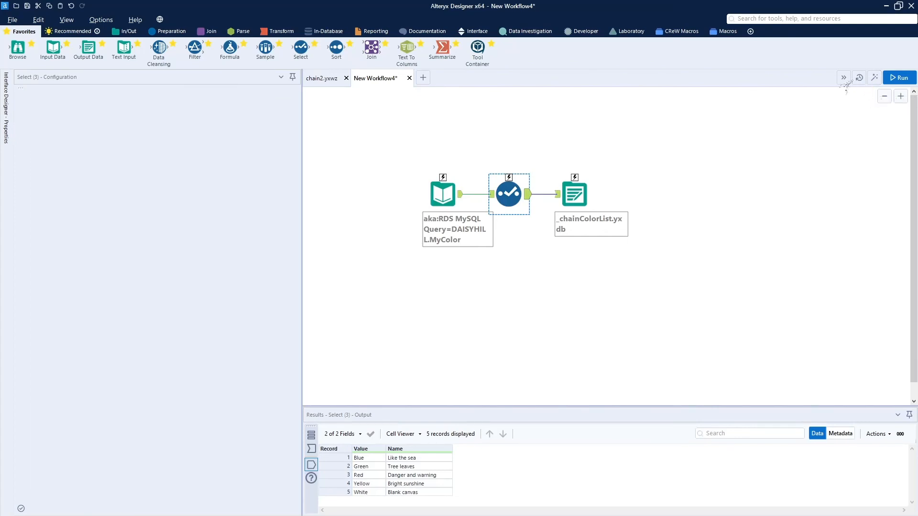
pyautogui.moveTo(186, 178); pyautogui.dragTo(578, 136)
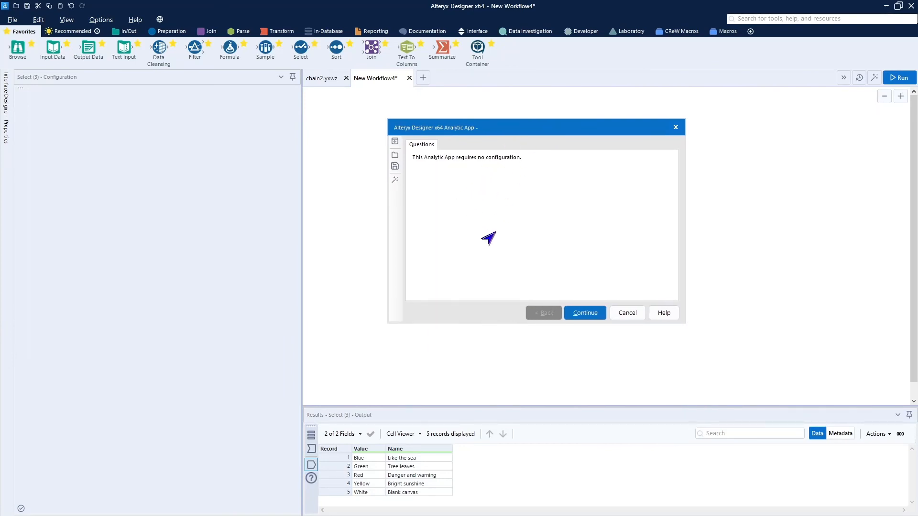
pyautogui.click(569, 317)
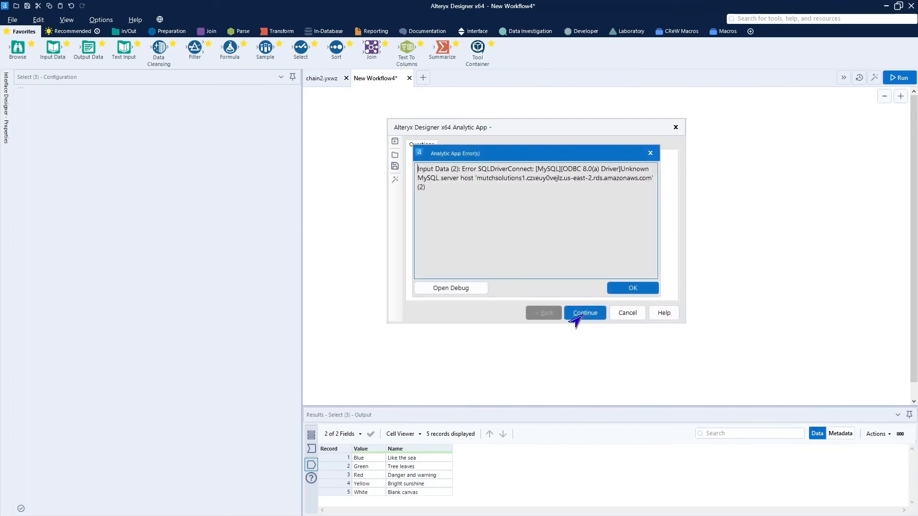
pyautogui.click(623, 289)
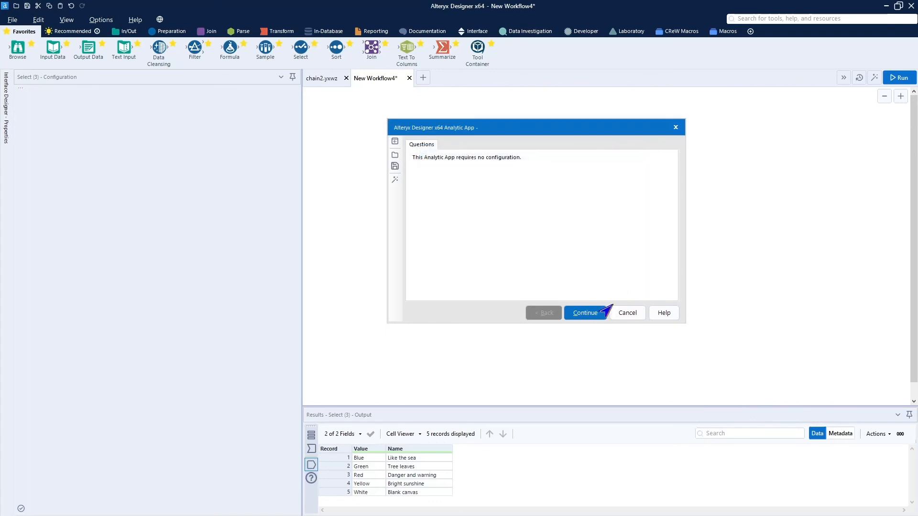
pyautogui.click(571, 316)
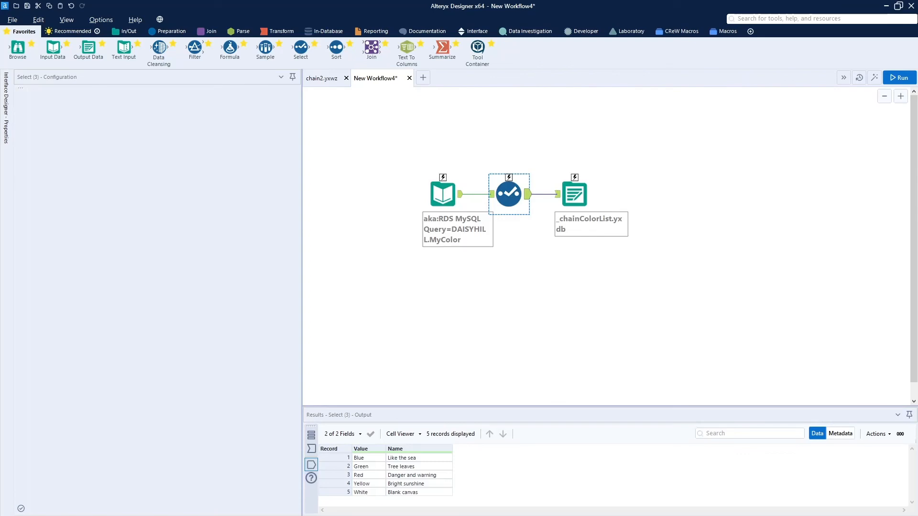
# Run the chained chain2 app with Tree leaves and Bright sunshine chosen, and review its results and output log
pyautogui.moveTo(13, 157); pyautogui.dragTo(613, 128)
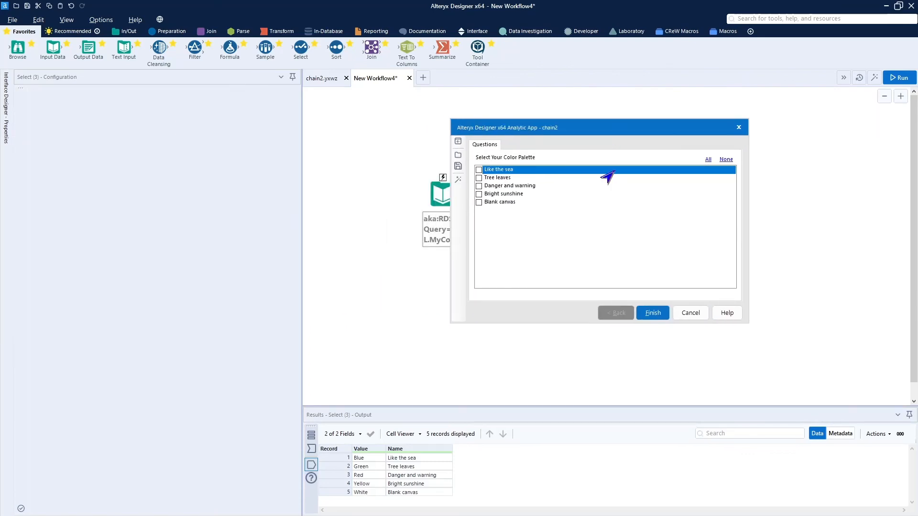
pyautogui.click(491, 179)
pyautogui.click(492, 194)
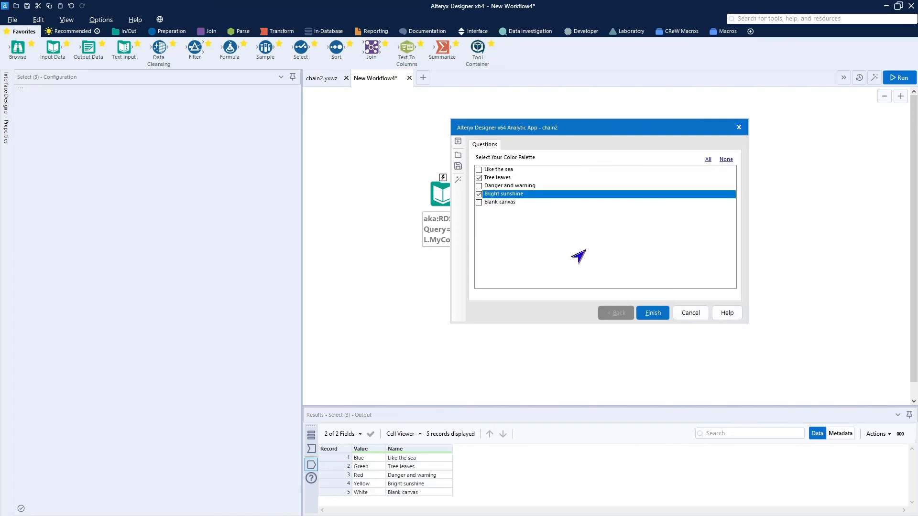
pyautogui.click(645, 316)
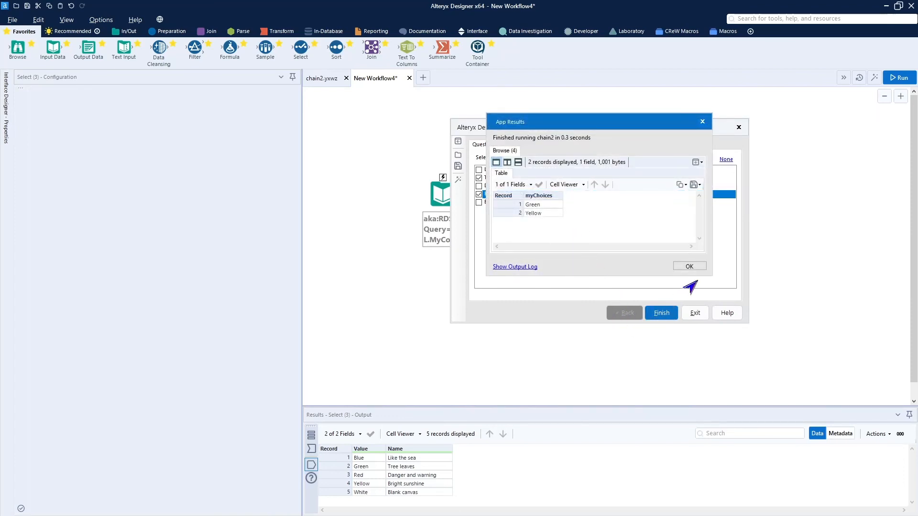
pyautogui.click(521, 267)
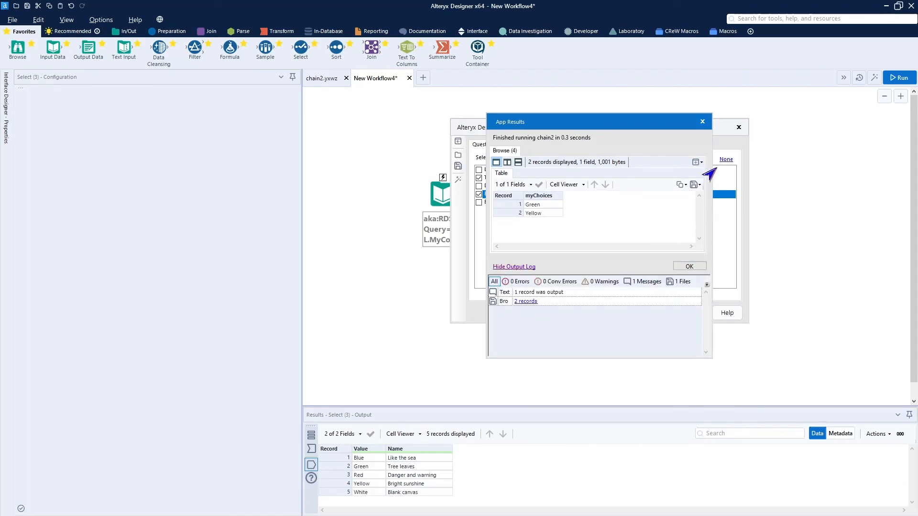
pyautogui.click(702, 121)
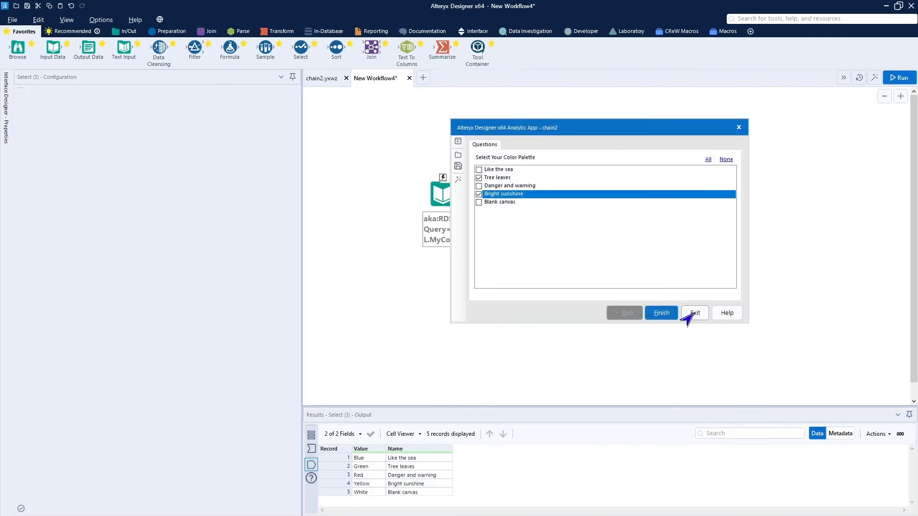
# Rerun chain2 with Like the sea, Bright sunshine and Blank canvas chosen, check the results, and exit the app
pyautogui.click(497, 202)
pyautogui.click(498, 177)
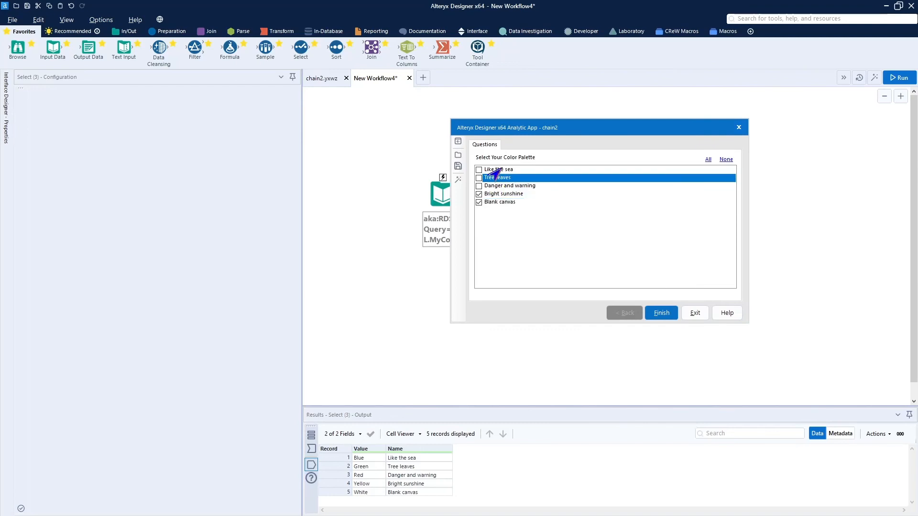
pyautogui.click(499, 171)
pyautogui.click(660, 313)
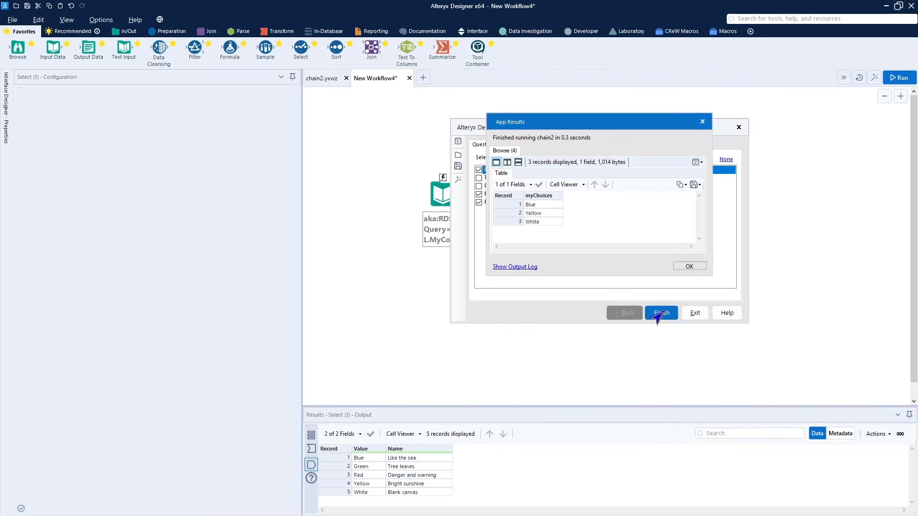
pyautogui.click(687, 268)
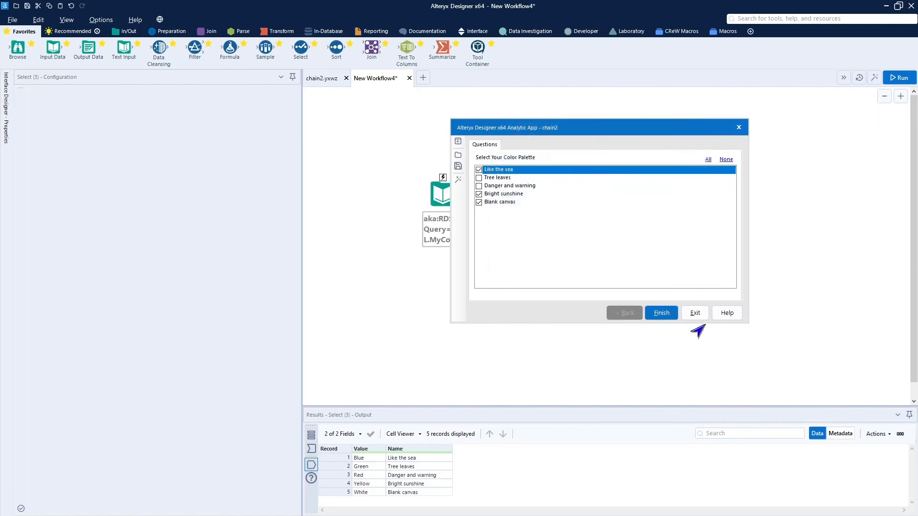
pyautogui.click(694, 313)
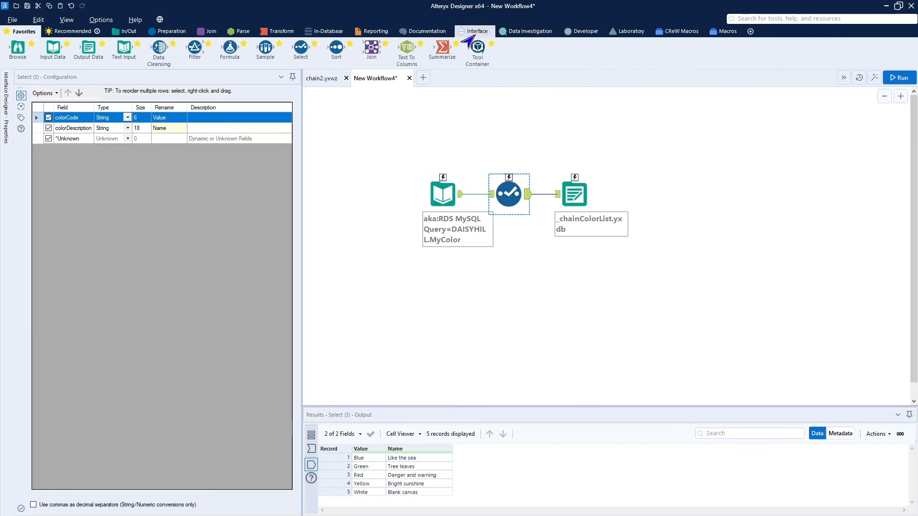
# Add a Check Box tool above the Input Data tool with the text "Press Continue to Choose a Color Palette", checked by default
pyautogui.click(474, 34)
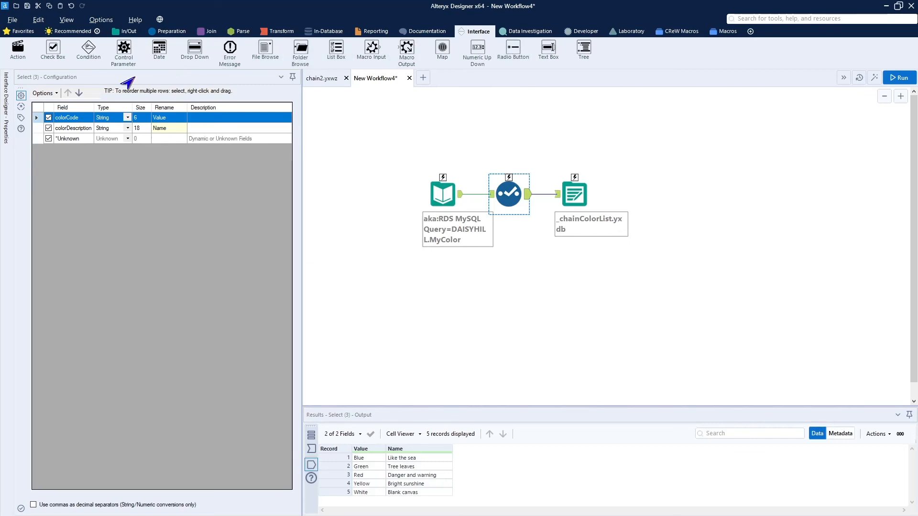
pyautogui.moveTo(53, 48); pyautogui.dragTo(361, 149)
pyautogui.click(163, 104)
pyautogui.moveTo(78, 104); pyautogui.dragTo(4, 102)
pyautogui.moveTo(2, 102)
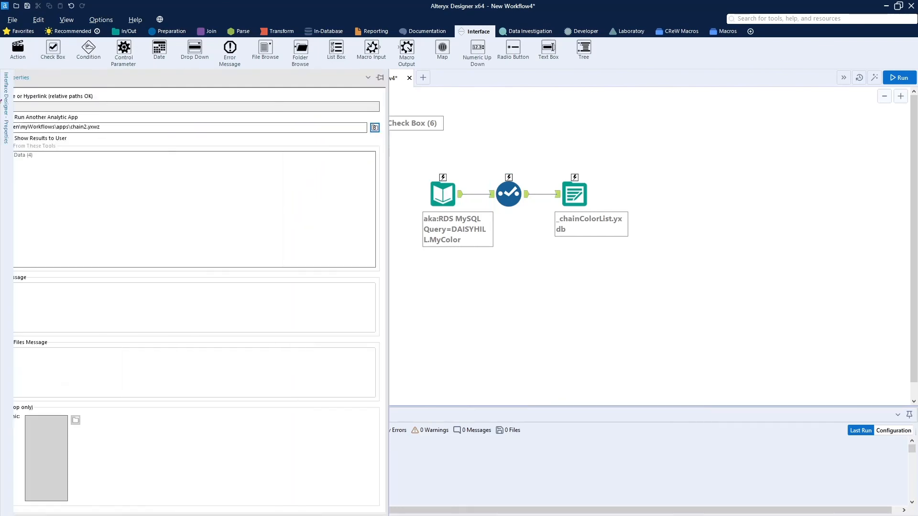
pyautogui.click(515, 115)
pyautogui.click(366, 138)
pyautogui.click(153, 104)
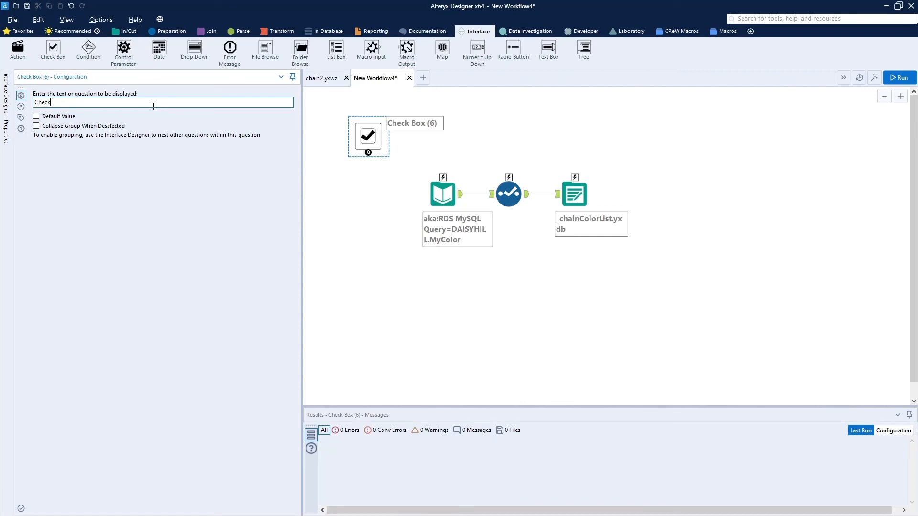
pyautogui.write('Press Continue to Choose a Color Palette')
pyautogui.click(36, 116)
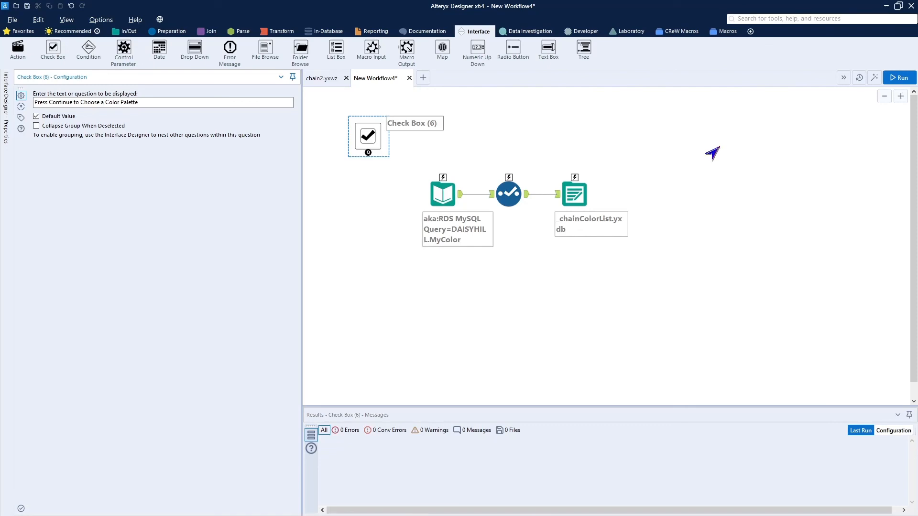
pyautogui.click(870, 82)
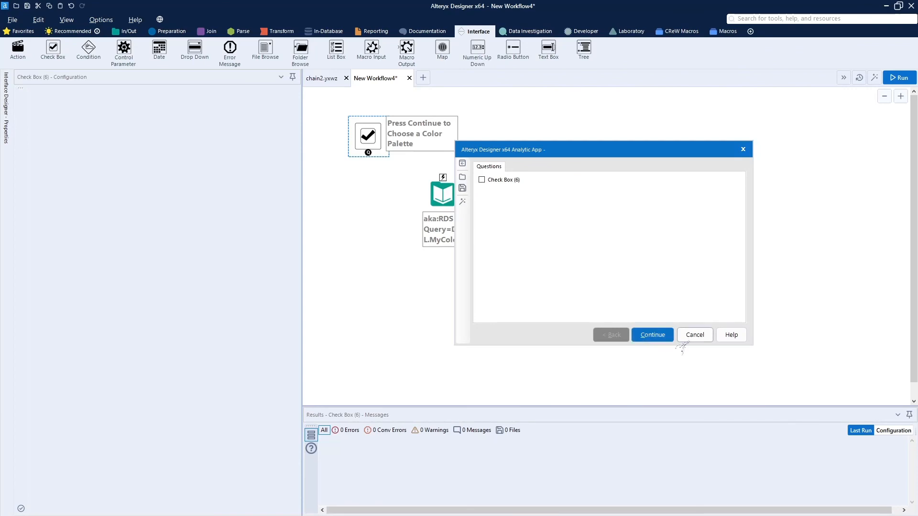
pyautogui.click(693, 339)
pyautogui.click(538, 346)
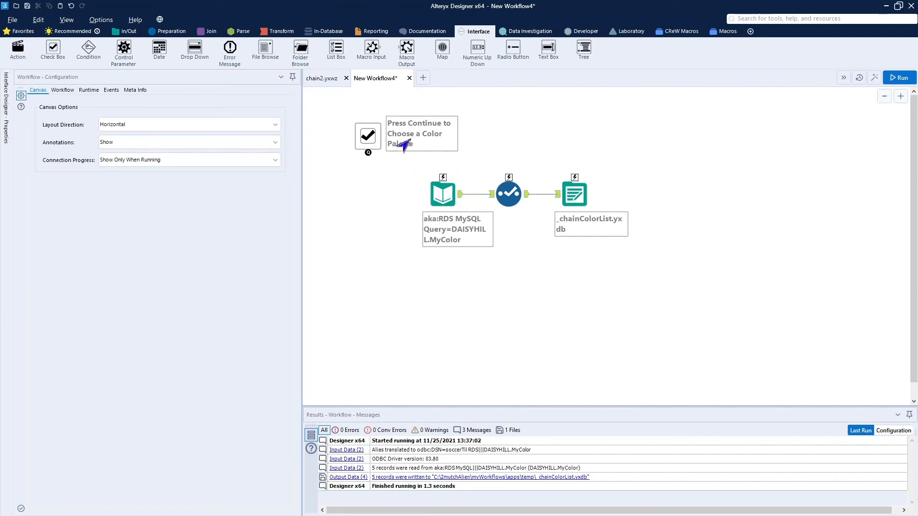
# Run the New Workflow4 app with the color palette check box left checked and continue to the chained chain2 app
pyautogui.click(872, 81)
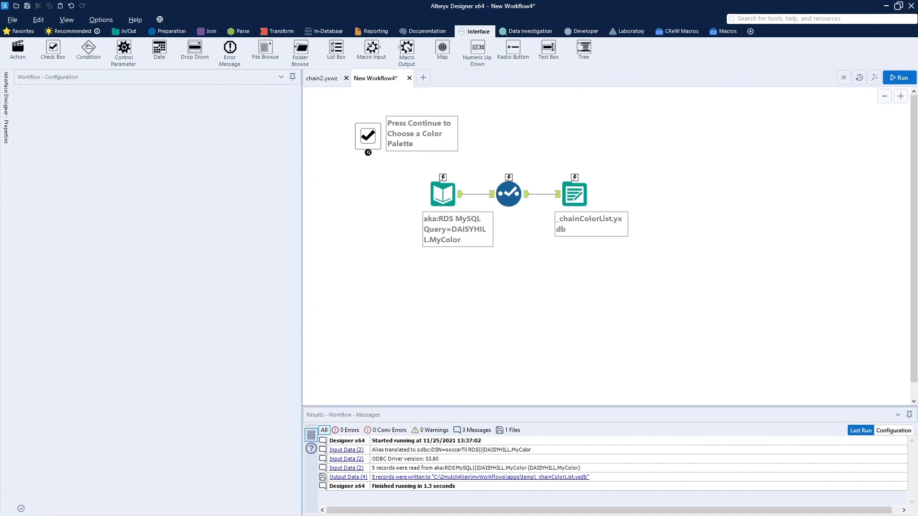
pyautogui.moveTo(185, 154); pyautogui.dragTo(668, 156)
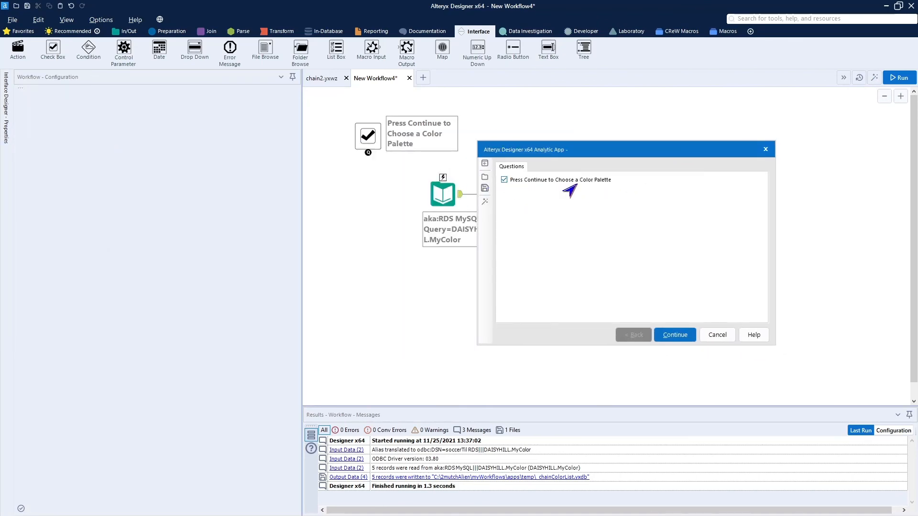
pyautogui.click(673, 337)
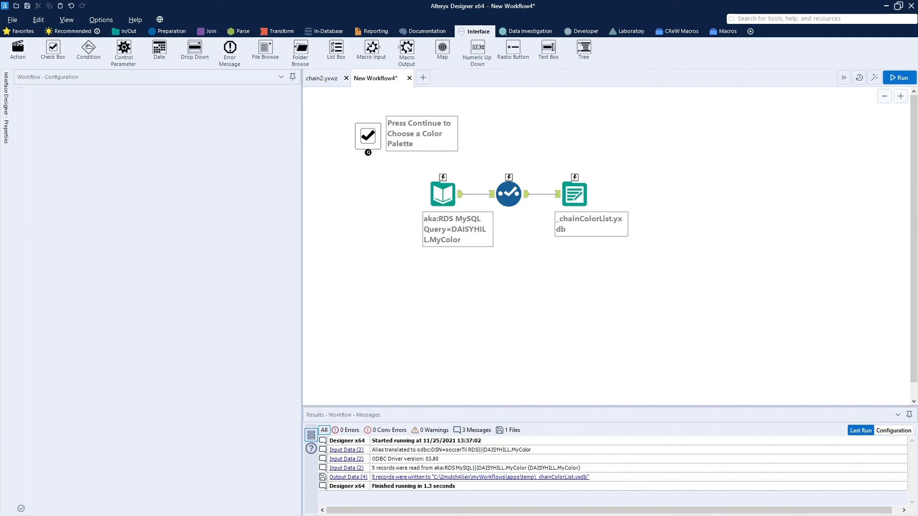
pyautogui.moveTo(0, 162); pyautogui.dragTo(627, 141)
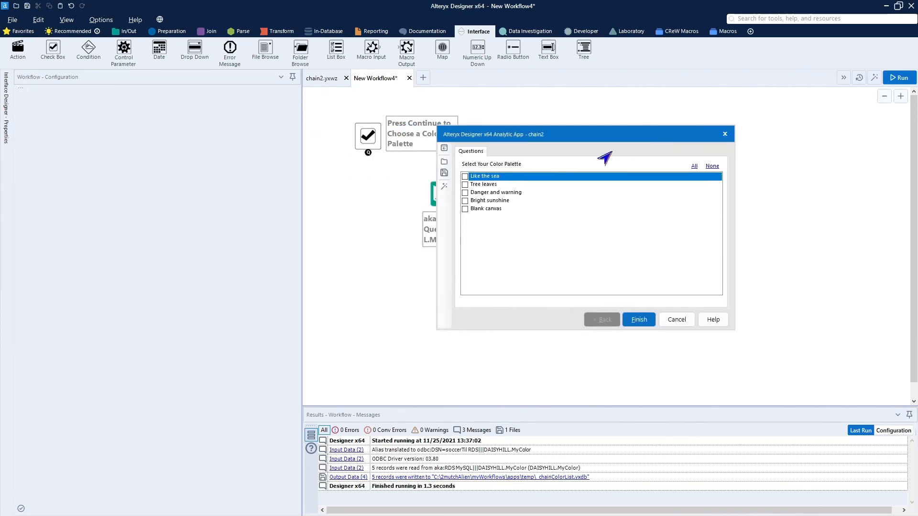
# Run the chained chain2 app with only Like the sea chosen, check its results, and exit the app
pyautogui.click(637, 321)
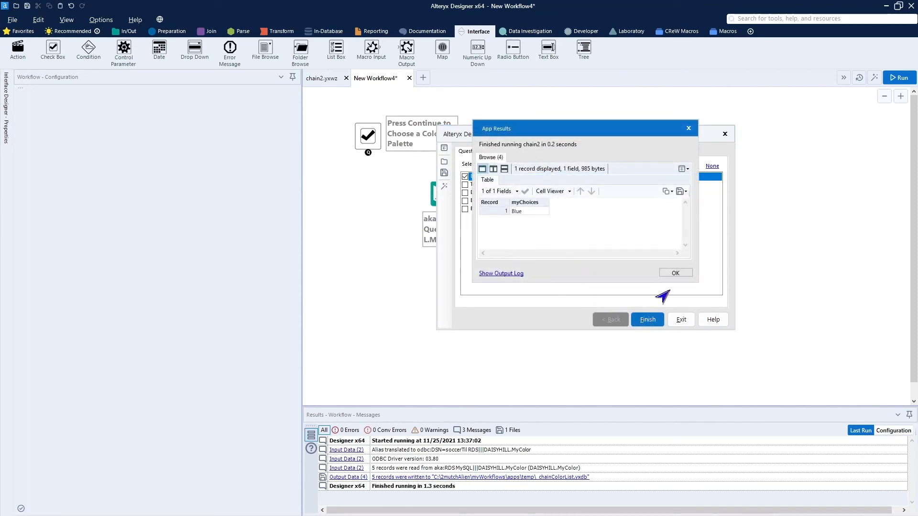
pyautogui.click(675, 273)
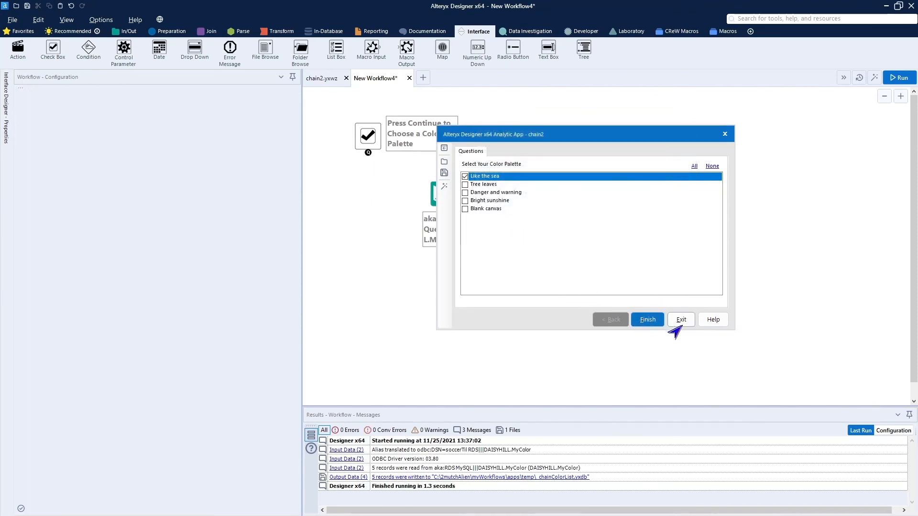
pyautogui.click(679, 320)
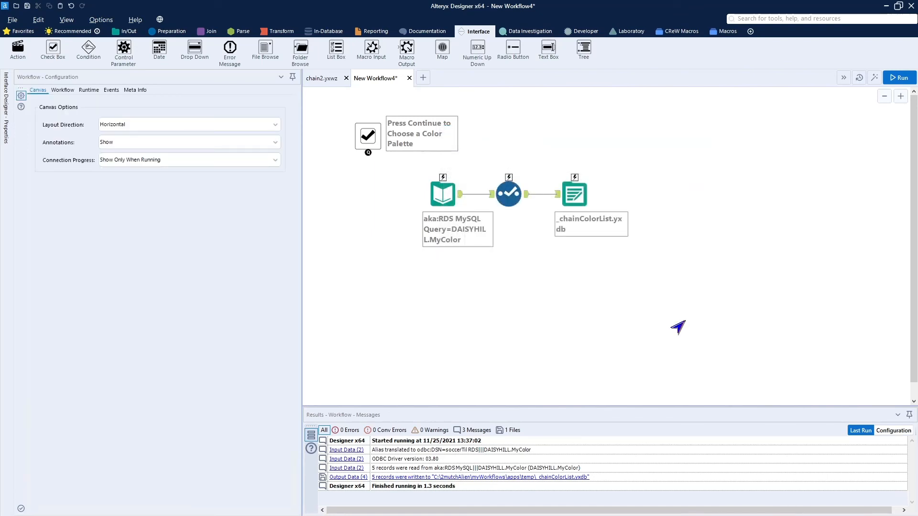